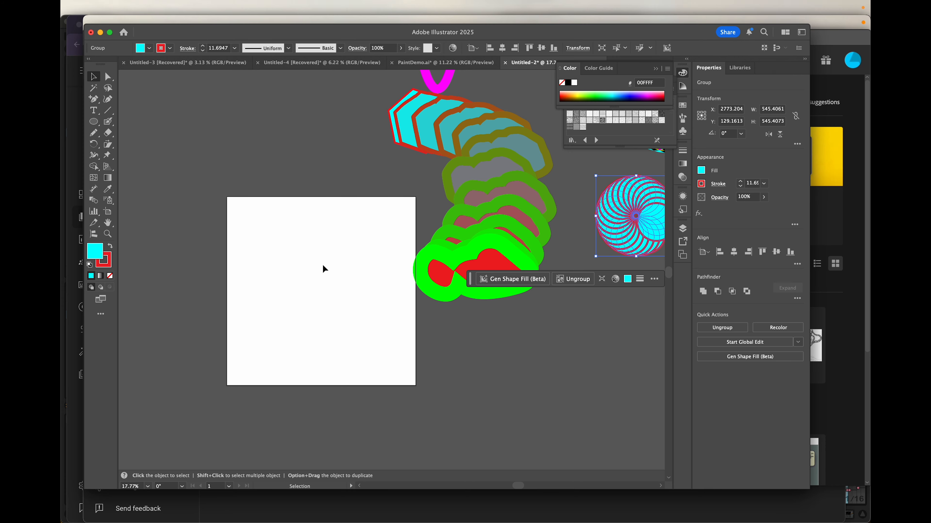
# Step: Delete the cyan circle with the red outline from the artboard
pyautogui.scroll(-4, 322, 264)
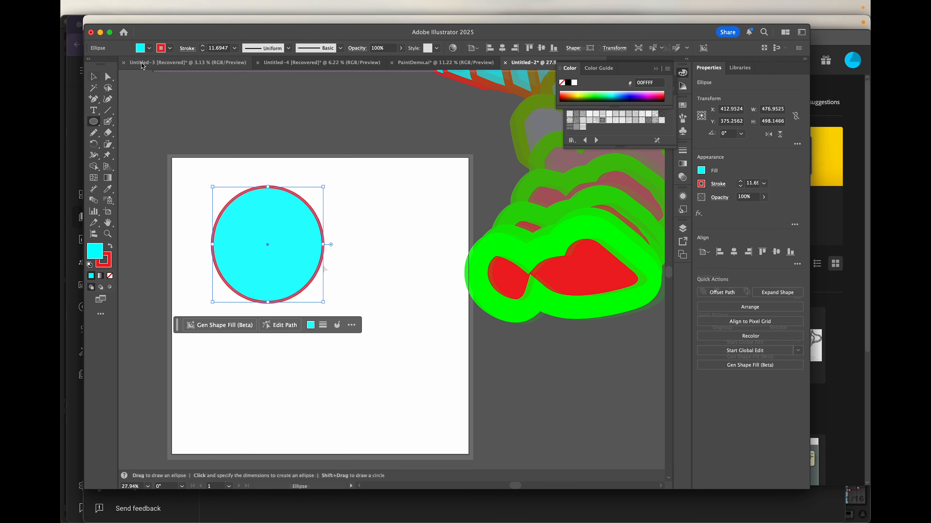
pyautogui.click(93, 76)
pyautogui.moveTo(259, 201); pyautogui.dragTo(424, 158)
pyautogui.press('Delete')
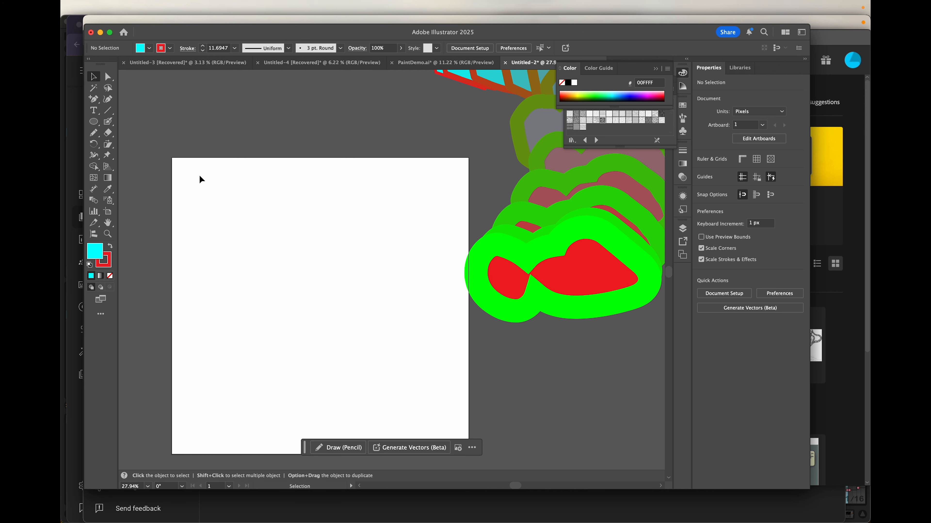
# Step: Activate the Paintbrush tool and show the Brushes panel, enlarged to fit more brushes
pyautogui.click(112, 126)
pyautogui.click(143, 124)
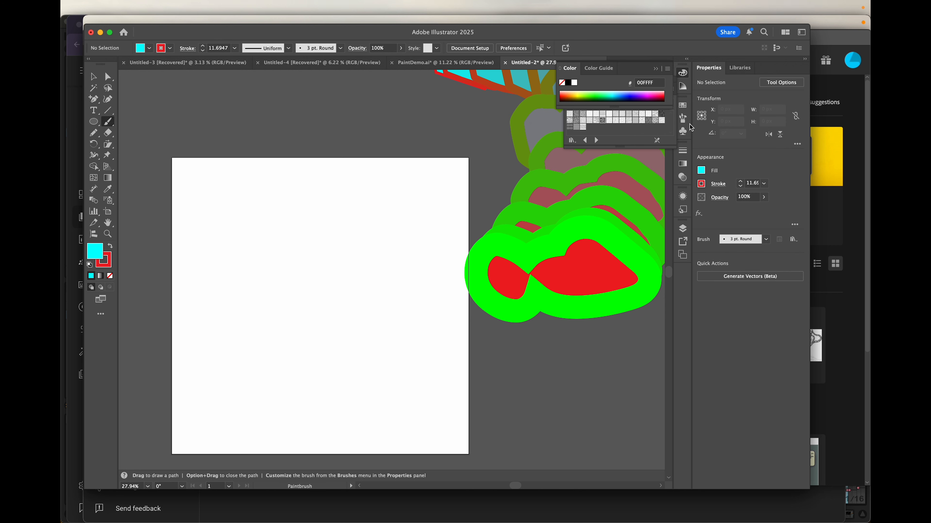
pyautogui.click(683, 118)
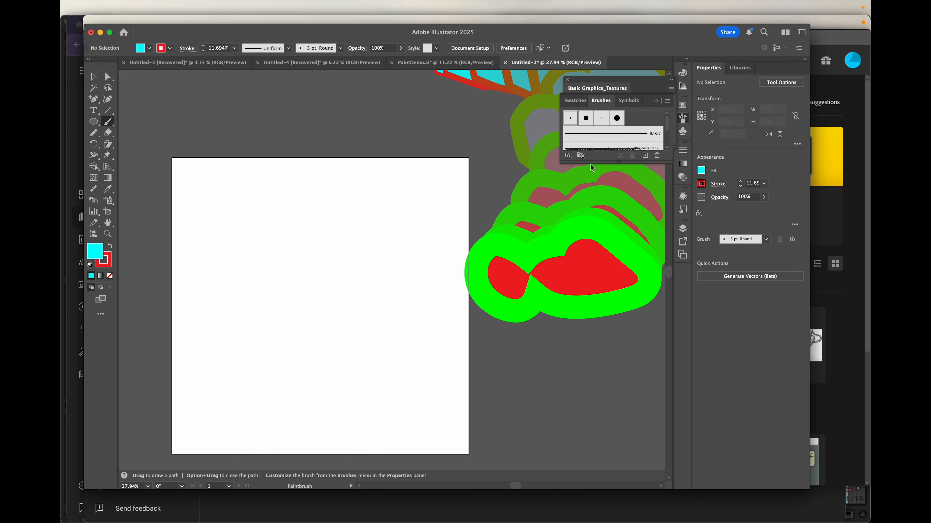
pyautogui.moveTo(599, 162); pyautogui.dragTo(600, 238)
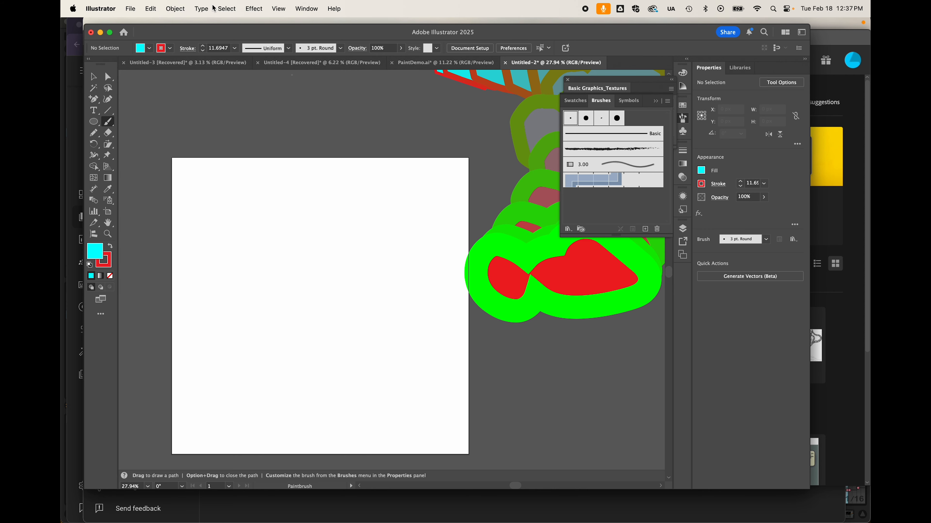
pyautogui.click(317, 8)
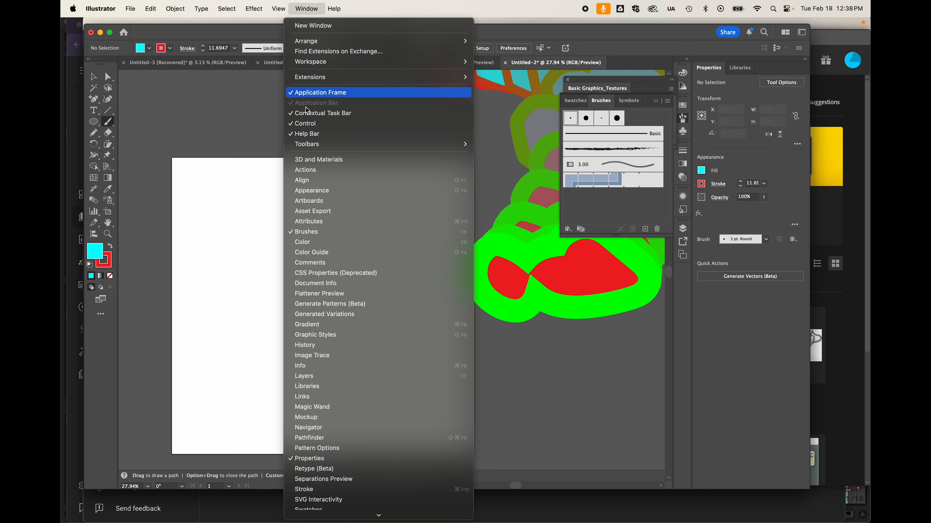
pyautogui.click(676, 78)
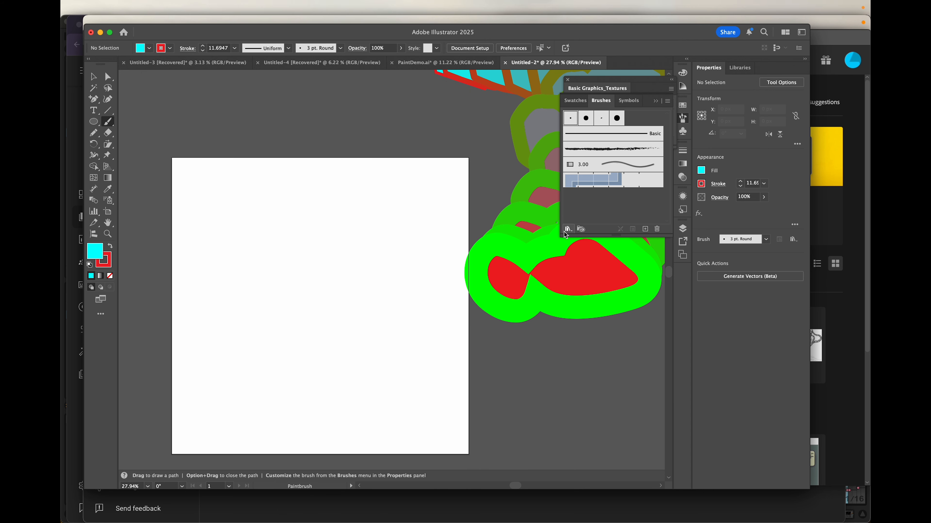
# Step: Load the Artistic_Paintbrush brush library, place it beside the artboard and choose its first brush
pyautogui.click(566, 229)
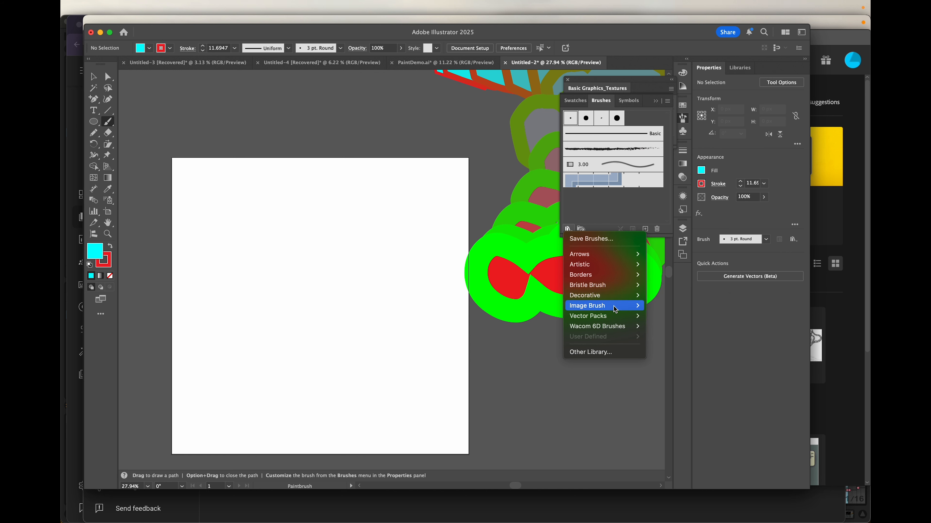
pyautogui.moveTo(607, 288)
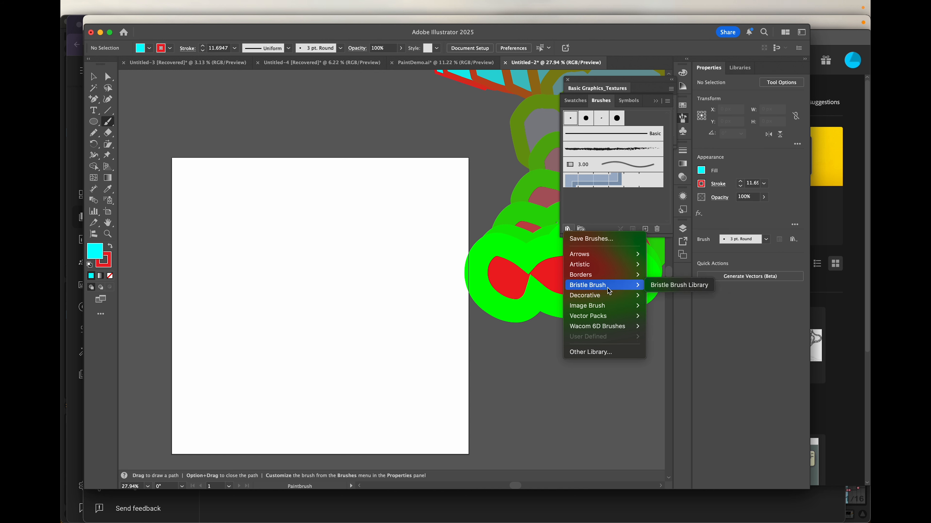
pyautogui.moveTo(616, 326)
pyautogui.moveTo(581, 269)
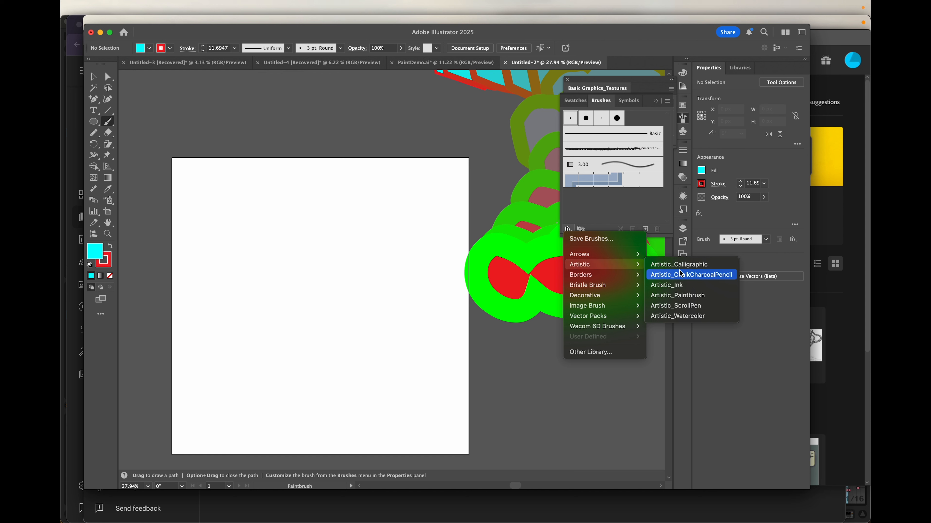
pyautogui.click(689, 297)
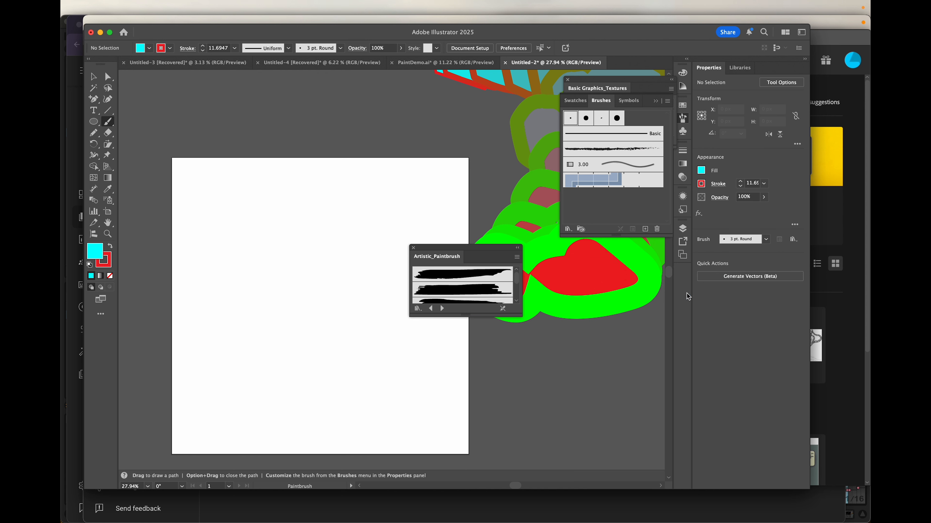
pyautogui.moveTo(482, 252); pyautogui.dragTo(594, 259)
pyautogui.click(576, 282)
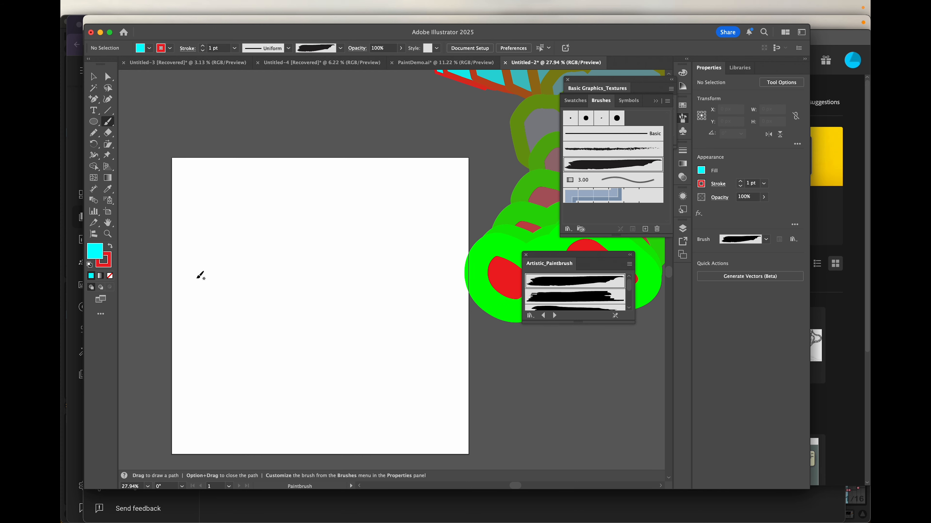
# Step: Paint overlapping, looping red freehand strokes over the upper-left part of the artboard with the chosen brush
pyautogui.moveTo(199, 264); pyautogui.dragTo(297, 177)
pyautogui.moveTo(219, 244)
pyautogui.mouseDown()
pyautogui.moveTo(291, 216)
pyautogui.moveTo(326, 268)
pyautogui.moveTo(278, 308)
pyautogui.mouseUp()
pyautogui.moveTo(297, 275)
pyautogui.mouseDown()
pyautogui.moveTo(185, 336)
pyautogui.moveTo(253, 357)
pyautogui.mouseUp()
pyautogui.moveTo(226, 310)
pyautogui.mouseDown()
pyautogui.moveTo(302, 387)
pyautogui.moveTo(222, 330)
pyautogui.mouseUp()
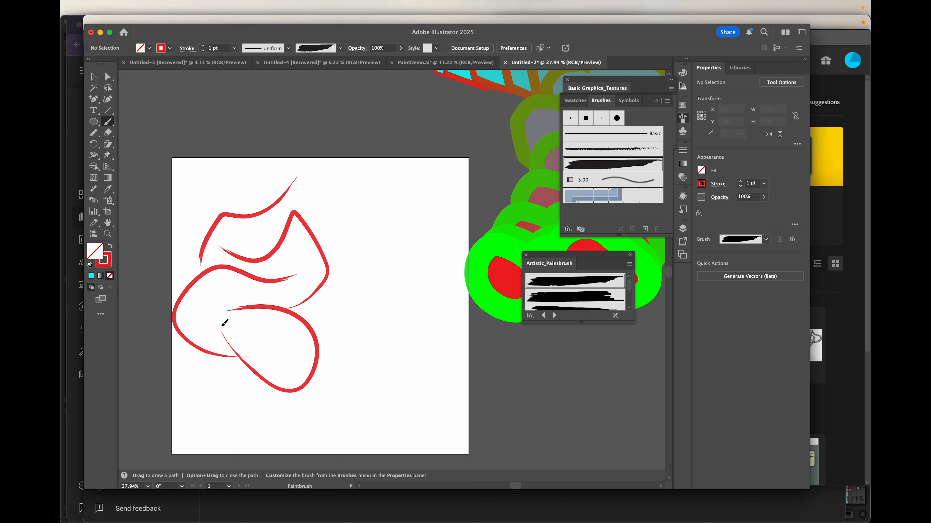
pyautogui.moveTo(330, 212)
pyautogui.mouseDown()
pyautogui.moveTo(266, 253)
pyautogui.moveTo(363, 224)
pyautogui.mouseUp()
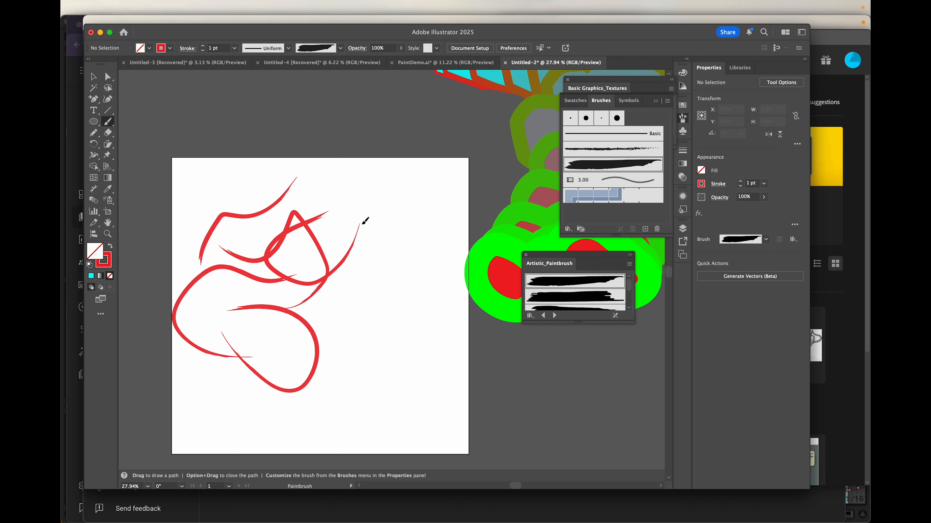
pyautogui.moveTo(232, 180)
pyautogui.mouseDown()
pyautogui.moveTo(251, 206)
pyautogui.moveTo(197, 269)
pyautogui.moveTo(334, 331)
pyautogui.moveTo(337, 310)
pyautogui.mouseUp()
pyautogui.moveTo(275, 342); pyautogui.dragTo(392, 271)
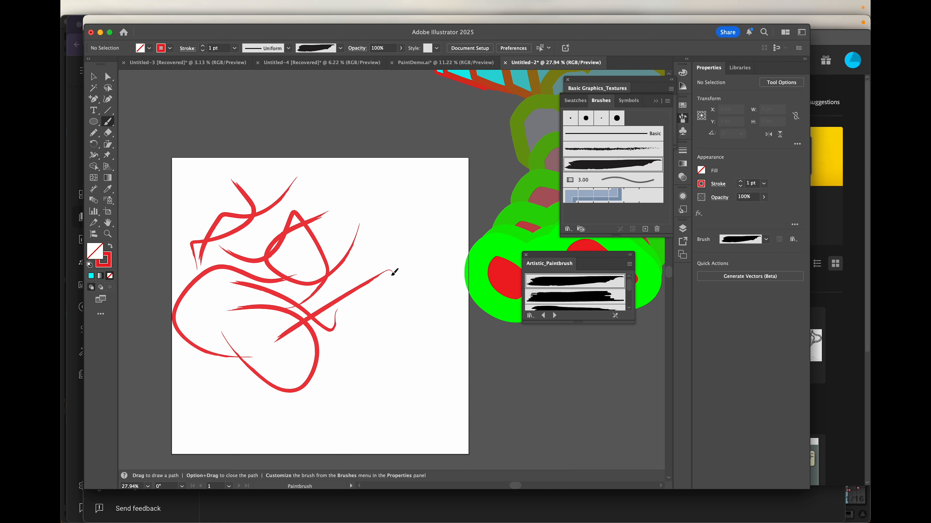
pyautogui.moveTo(319, 358)
pyautogui.mouseDown()
pyautogui.moveTo(295, 359)
pyautogui.moveTo(193, 288)
pyautogui.moveTo(187, 385)
pyautogui.mouseUp()
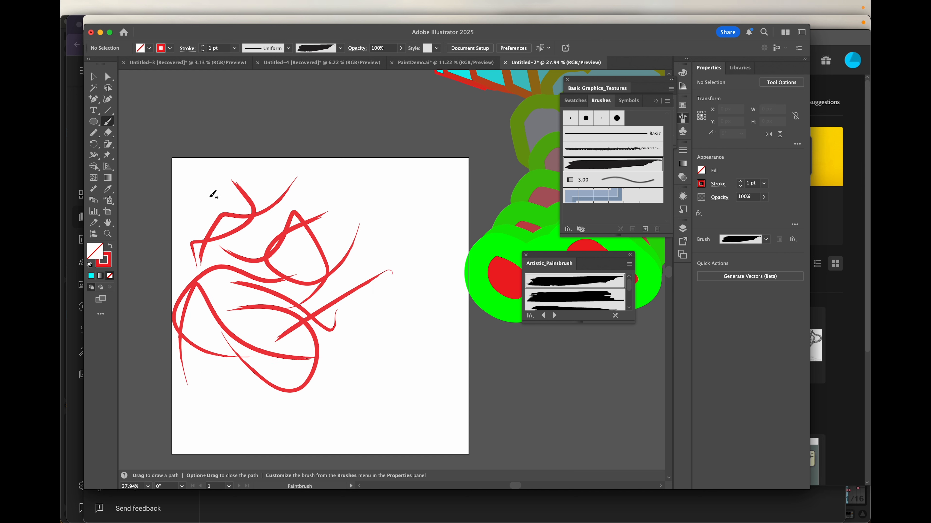
pyautogui.moveTo(209, 196); pyautogui.dragTo(239, 308)
pyautogui.moveTo(285, 192); pyautogui.dragTo(296, 285)
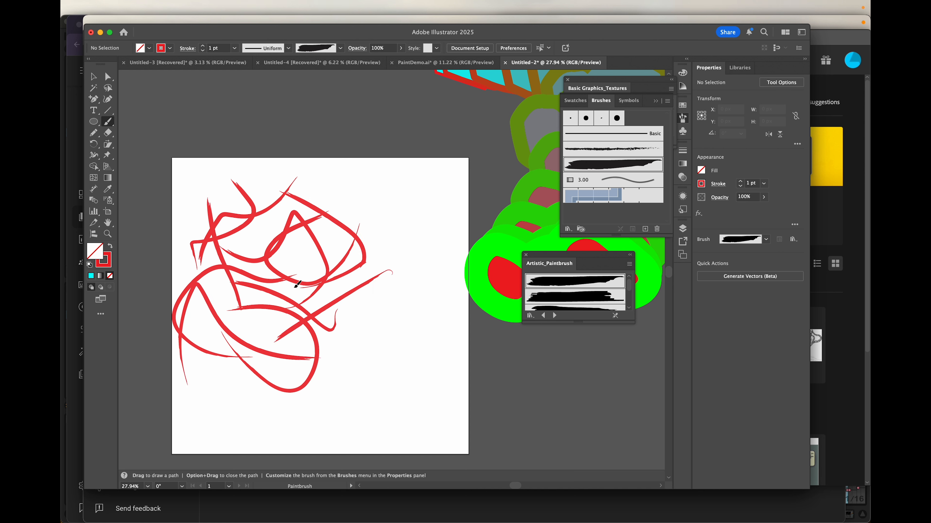
pyautogui.moveTo(362, 316)
pyautogui.mouseDown()
pyautogui.moveTo(286, 368)
pyautogui.moveTo(225, 304)
pyautogui.moveTo(299, 384)
pyautogui.mouseUp()
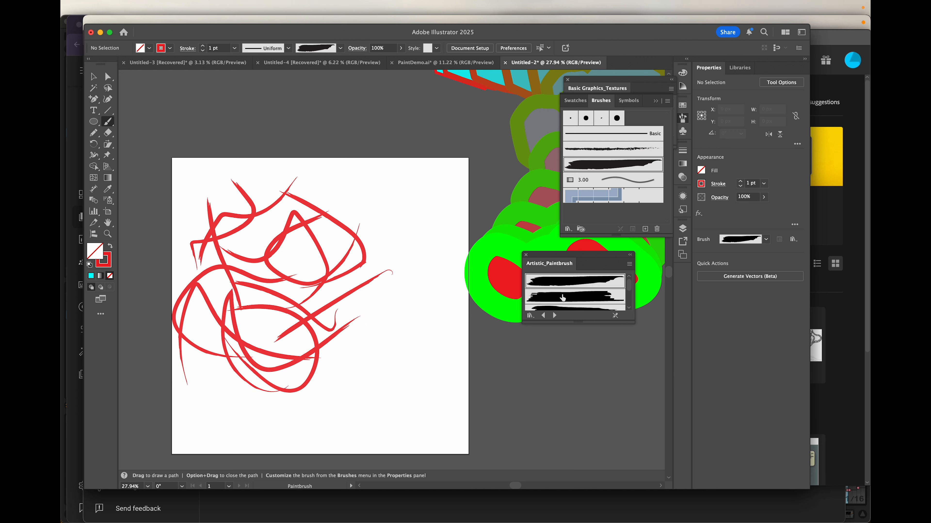
# Step: Paint several orange curved strokes over the red scribble using the second Artistic_Paintbrush brush
pyautogui.click(546, 296)
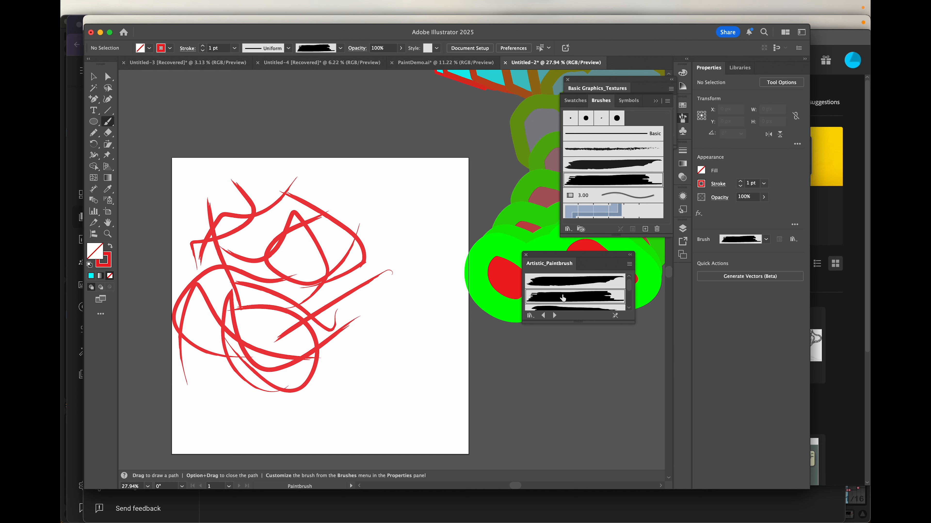
pyautogui.click(170, 48)
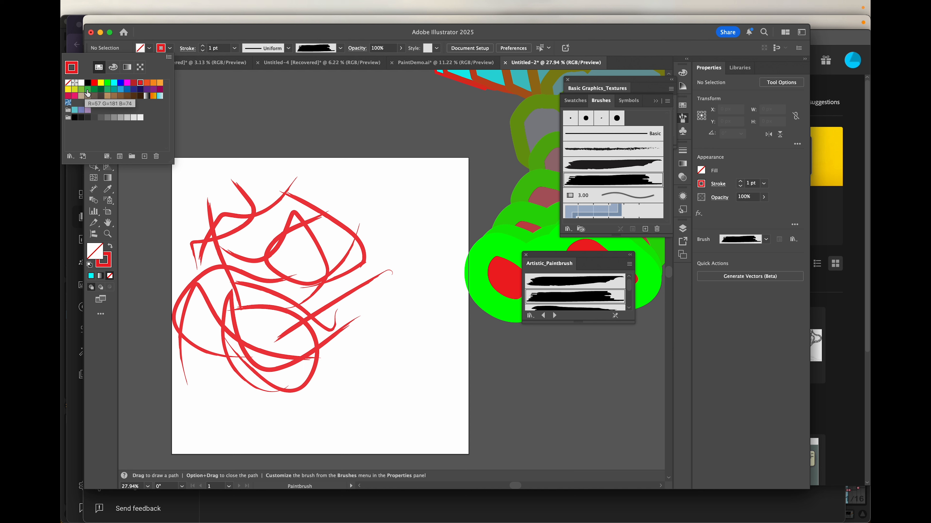
pyautogui.click(160, 82)
pyautogui.click(234, 193)
pyautogui.moveTo(219, 195)
pyautogui.mouseDown()
pyautogui.moveTo(301, 235)
pyautogui.moveTo(334, 271)
pyautogui.mouseUp()
pyautogui.moveTo(214, 245)
pyautogui.mouseDown()
pyautogui.moveTo(293, 238)
pyautogui.moveTo(332, 358)
pyautogui.moveTo(334, 295)
pyautogui.mouseUp()
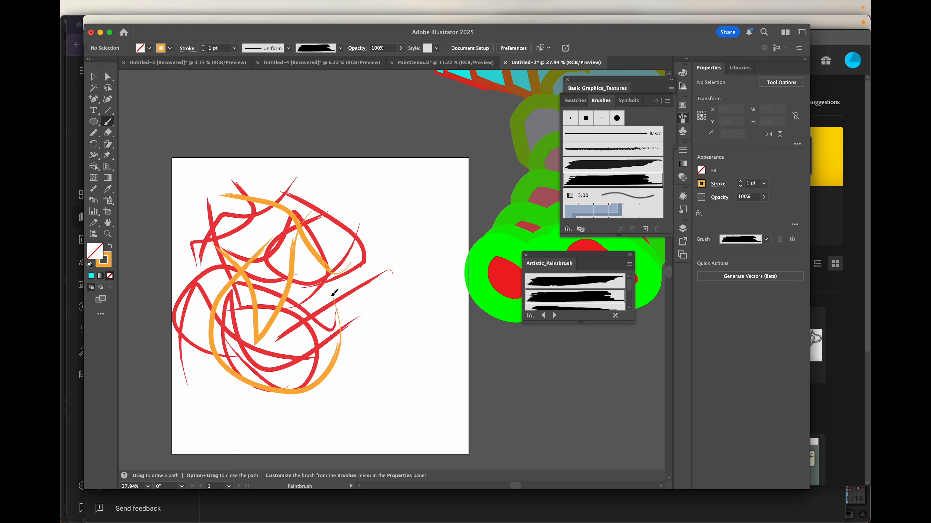
pyautogui.moveTo(278, 247); pyautogui.dragTo(331, 355)
pyautogui.moveTo(352, 217)
pyautogui.mouseDown()
pyautogui.moveTo(354, 310)
pyautogui.moveTo(333, 316)
pyautogui.mouseUp()
pyautogui.moveTo(297, 192)
pyautogui.mouseDown()
pyautogui.moveTo(218, 292)
pyautogui.moveTo(257, 288)
pyautogui.mouseUp()
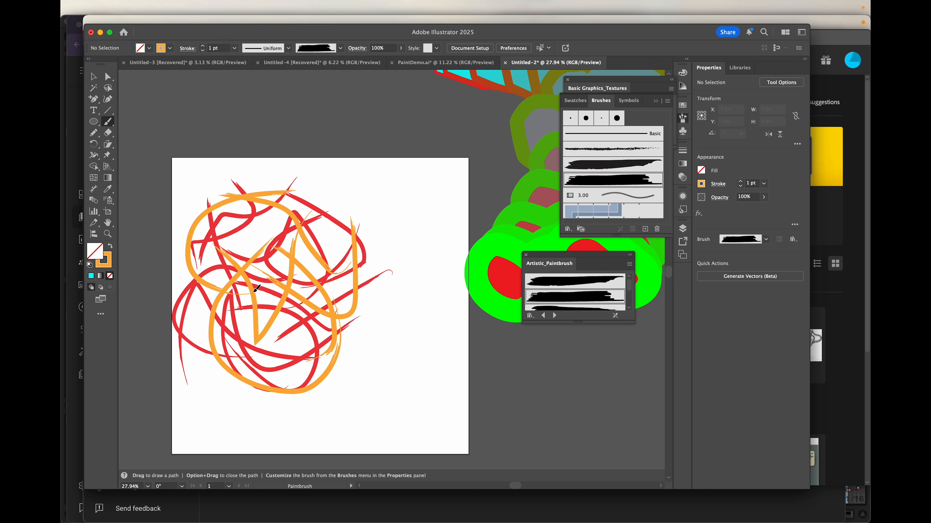
# Step: Select all the red and orange brush strokes and make a new pattern from them
pyautogui.click(93, 76)
pyautogui.moveTo(178, 170)
pyautogui.mouseDown()
pyautogui.moveTo(375, 397)
pyautogui.moveTo(395, 401)
pyautogui.mouseUp()
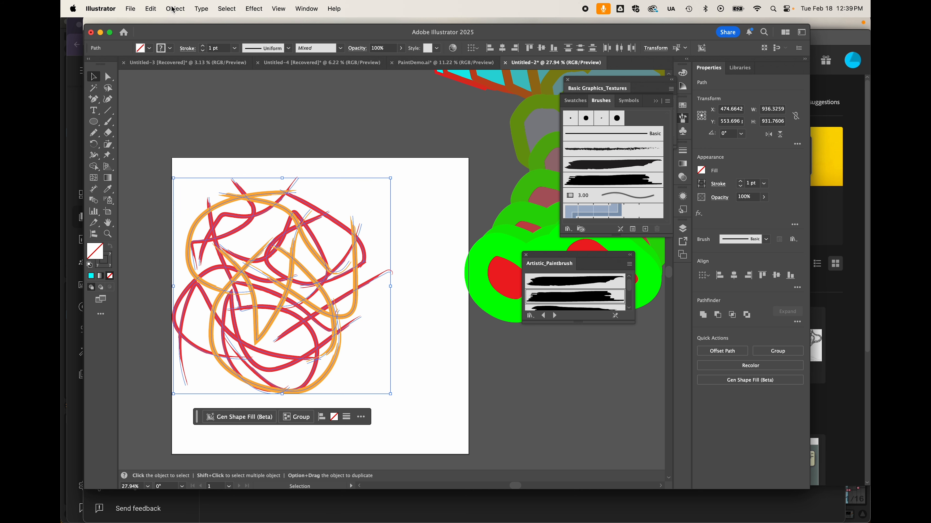
pyautogui.click(174, 9)
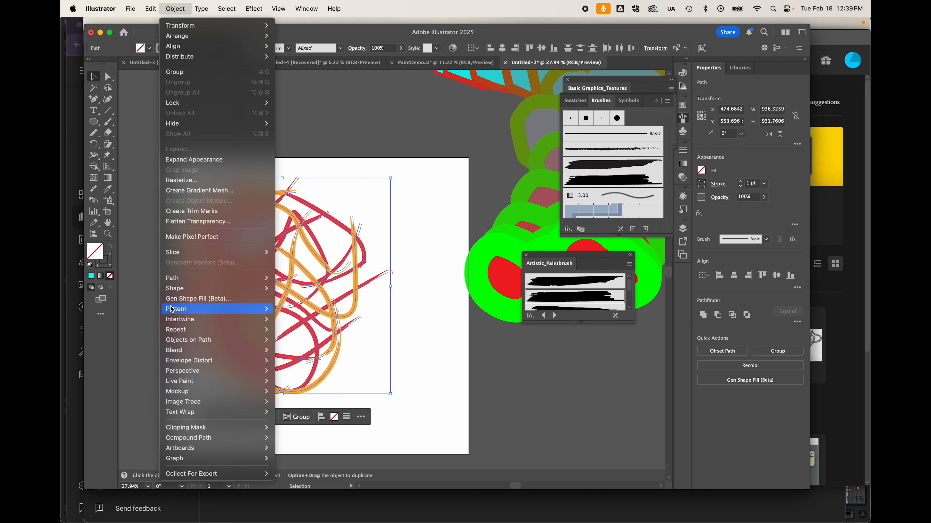
pyautogui.moveTo(175, 314)
pyautogui.click(289, 311)
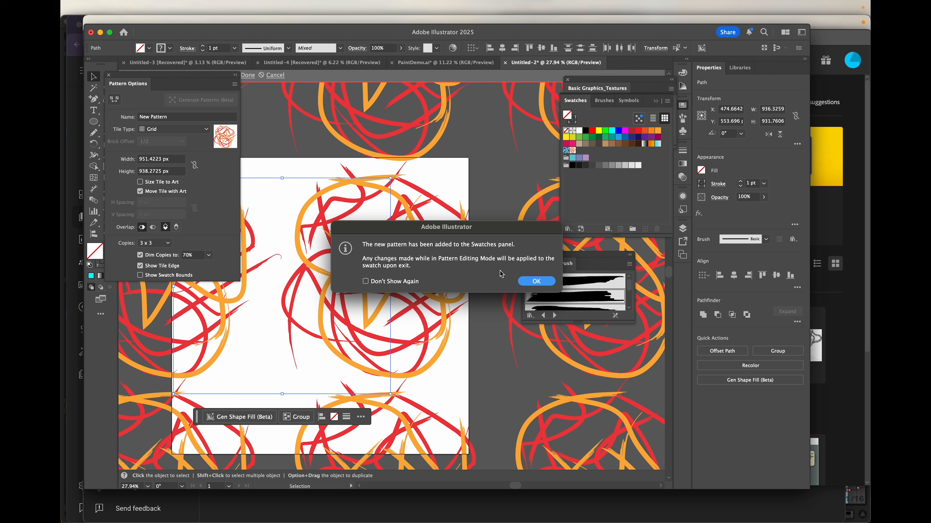
pyautogui.click(535, 281)
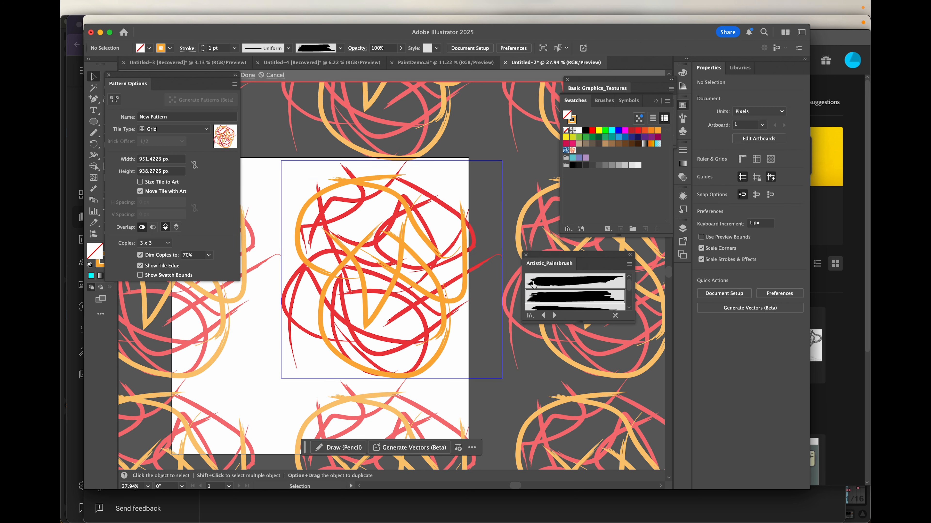
# Step: Move the Pattern Options clear of the main tile and set the tile type to Brick by Row
pyautogui.moveTo(143, 76); pyautogui.dragTo(471, 118)
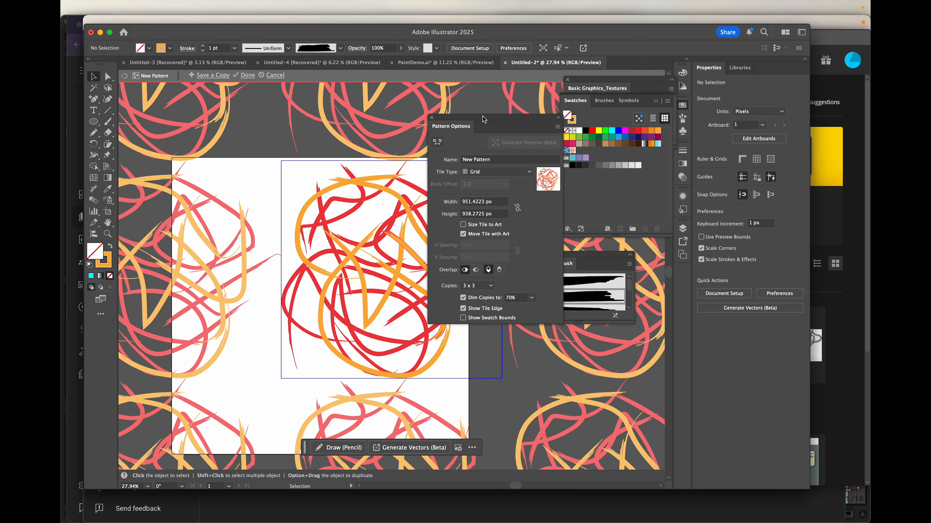
pyautogui.moveTo(482, 117); pyautogui.dragTo(541, 129)
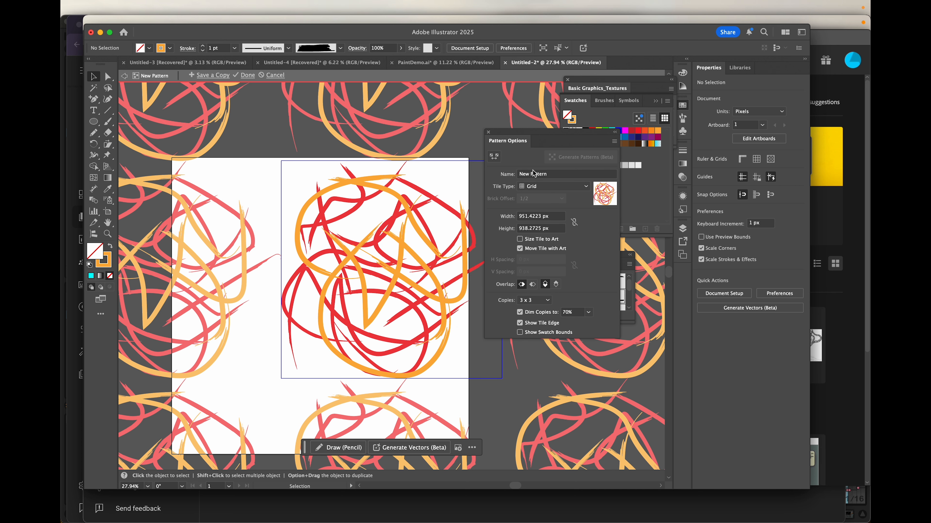
pyautogui.click(584, 188)
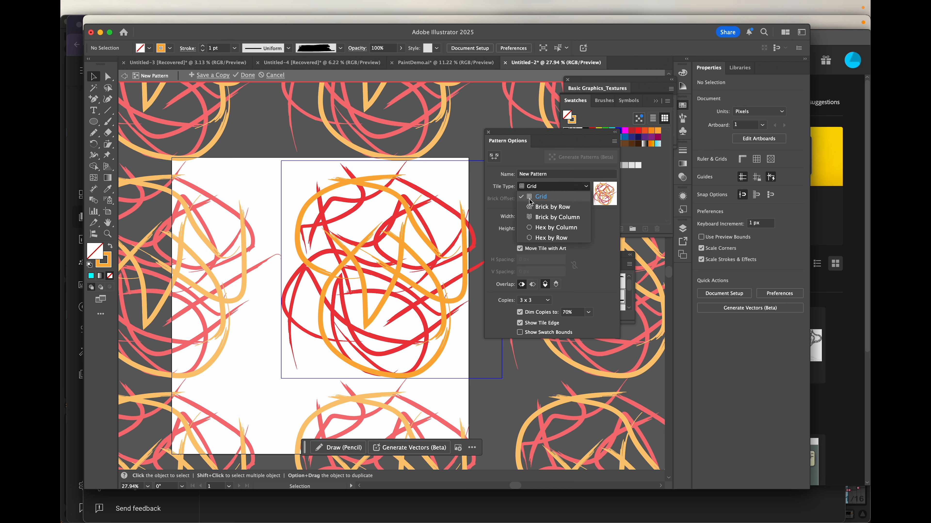
pyautogui.click(555, 208)
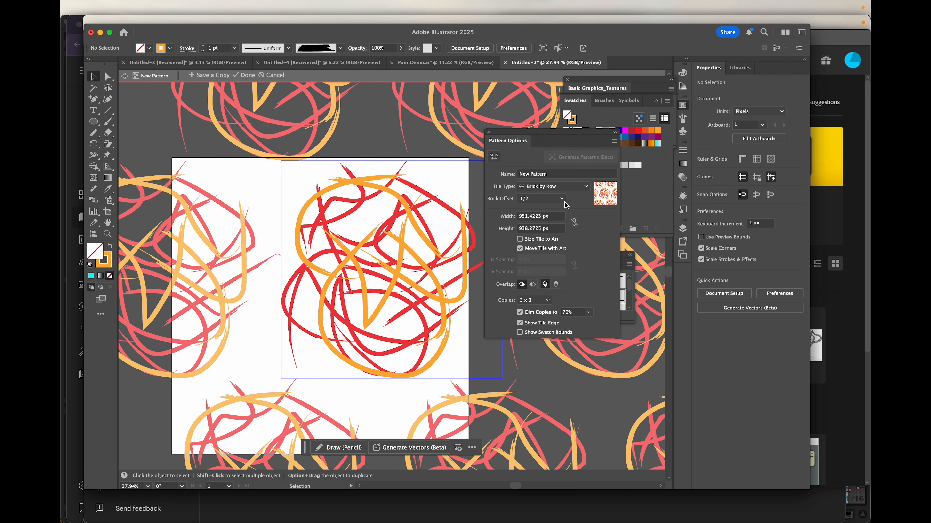
# Step: Preview the Brick by Column, Hex by Column and Hex by Row tile types, ending back on Brick by Row
pyautogui.click(564, 187)
pyautogui.click(558, 216)
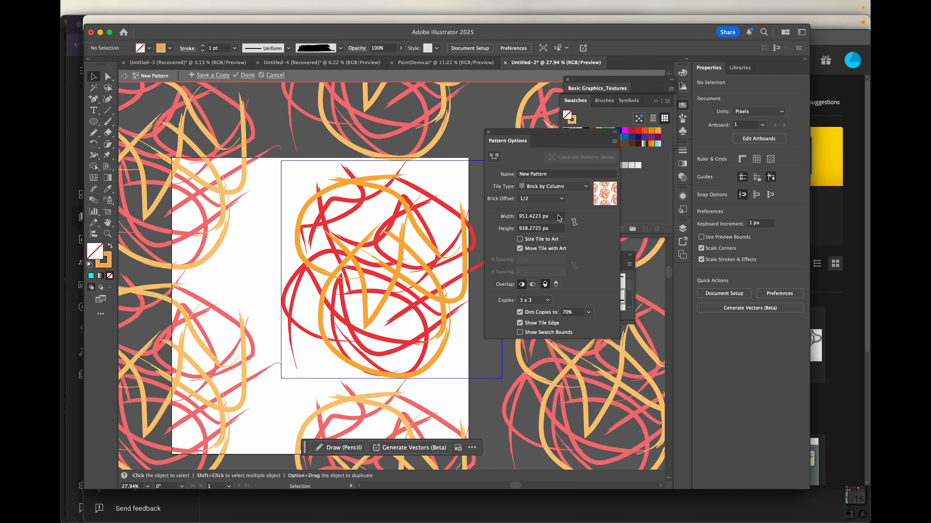
pyautogui.click(579, 186)
pyautogui.click(554, 228)
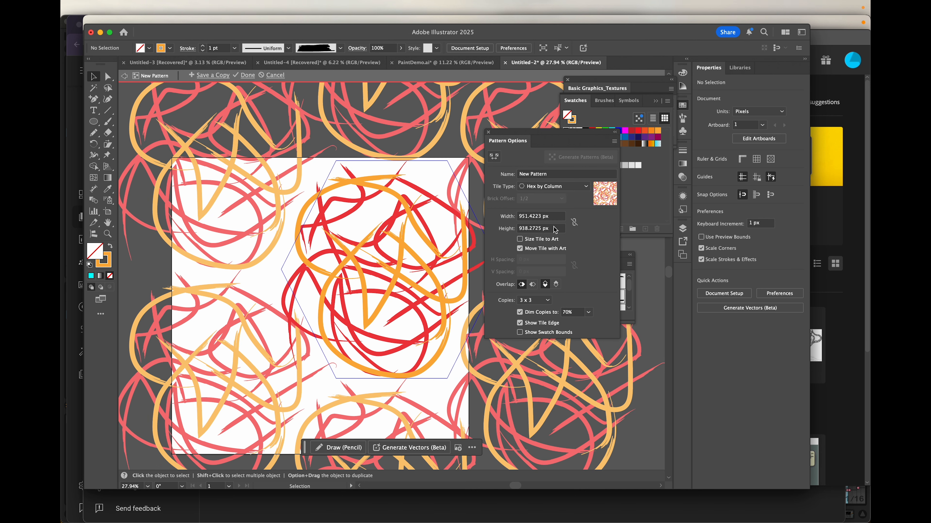
pyautogui.click(557, 187)
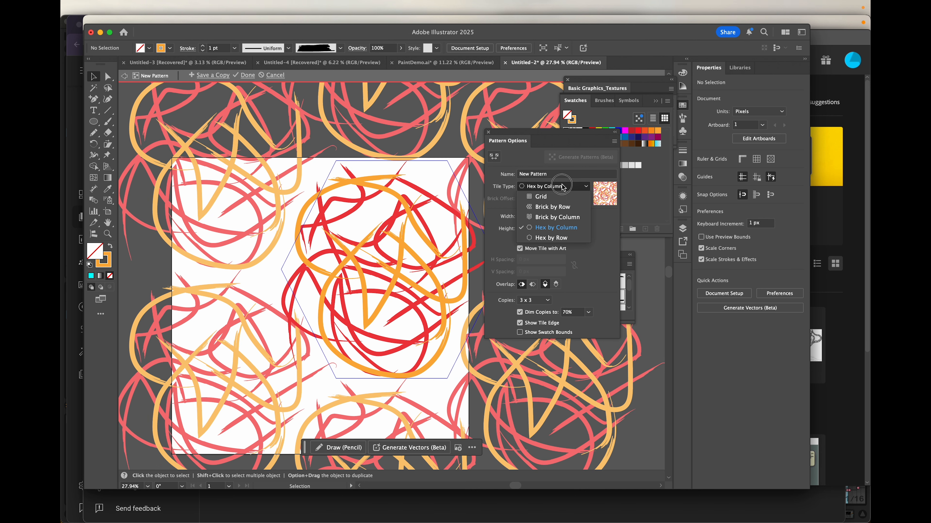
pyautogui.click(556, 241)
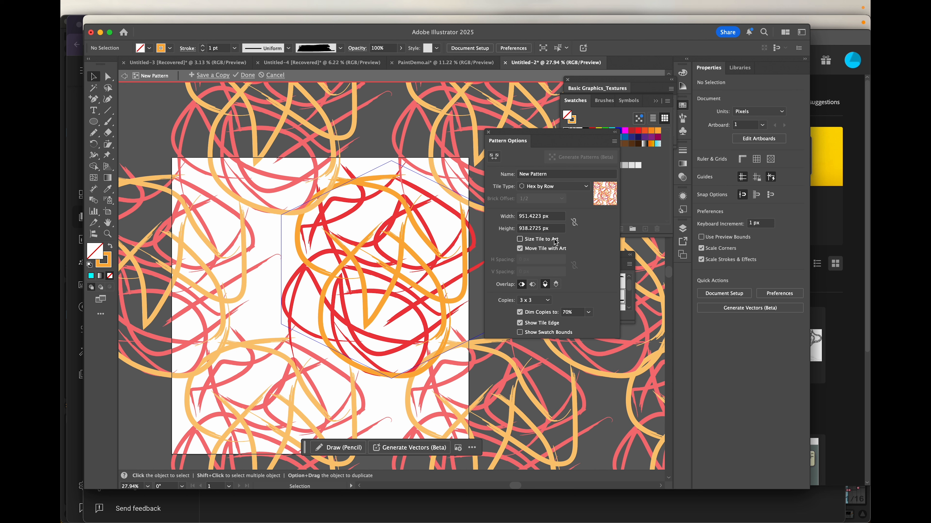
pyautogui.click(564, 188)
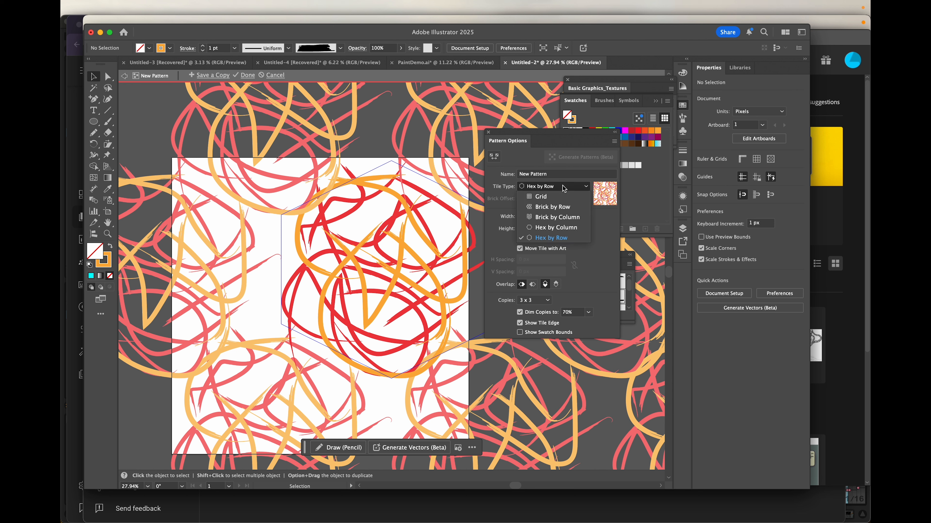
pyautogui.click(553, 207)
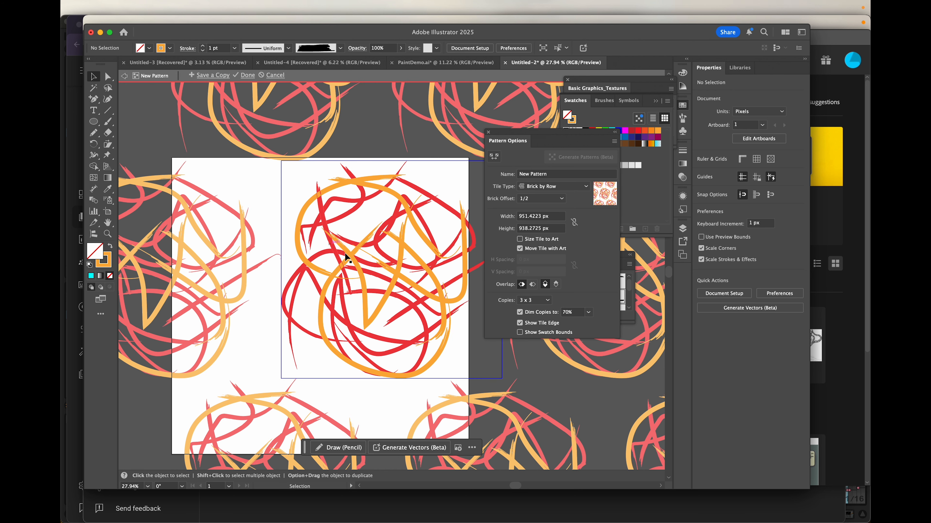
# Step: Try pattern tile widths of 800 px and 700 px to bring the repeats closer together
pyautogui.scroll(-5, 358, 310)
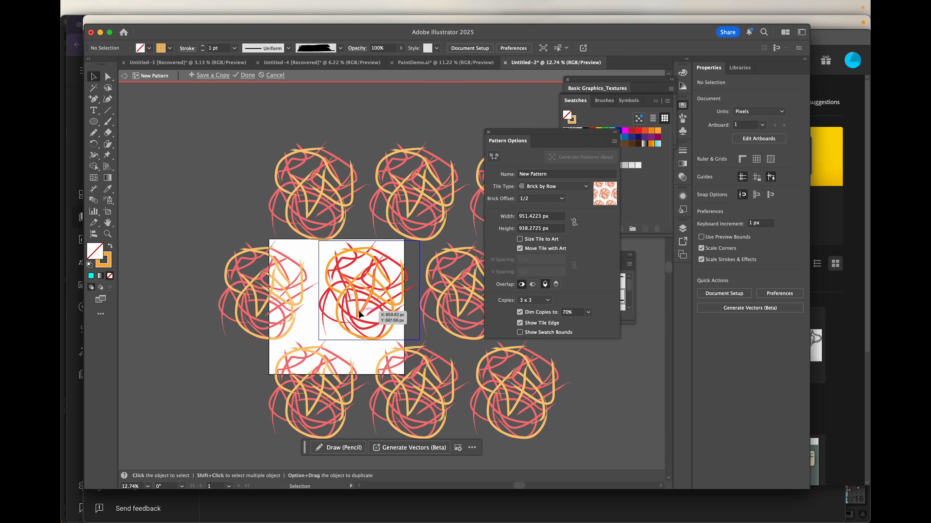
pyautogui.hscroll(2, 360, 312)
pyautogui.scroll(-2, 359, 312)
pyautogui.scroll(5, 358, 310)
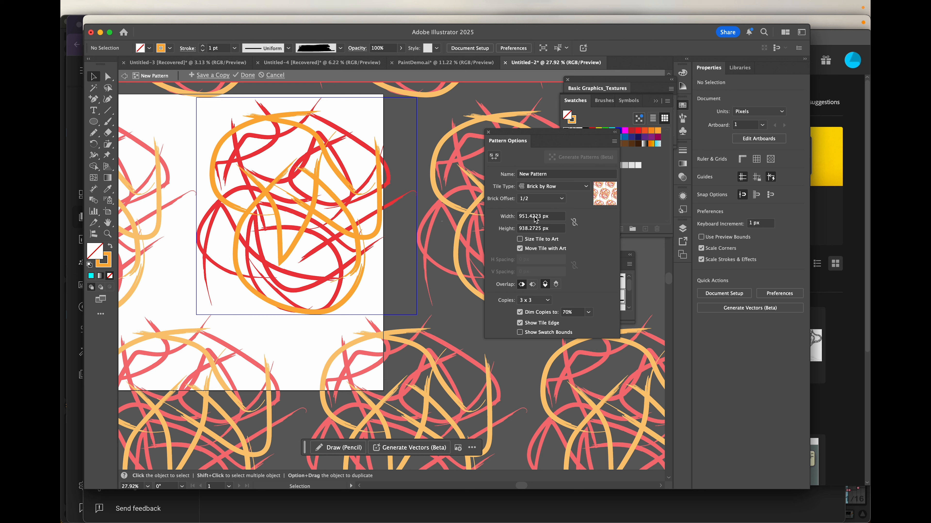
pyautogui.click(550, 216)
pyautogui.moveTo(550, 216); pyautogui.dragTo(453, 214)
pyautogui.write('800')
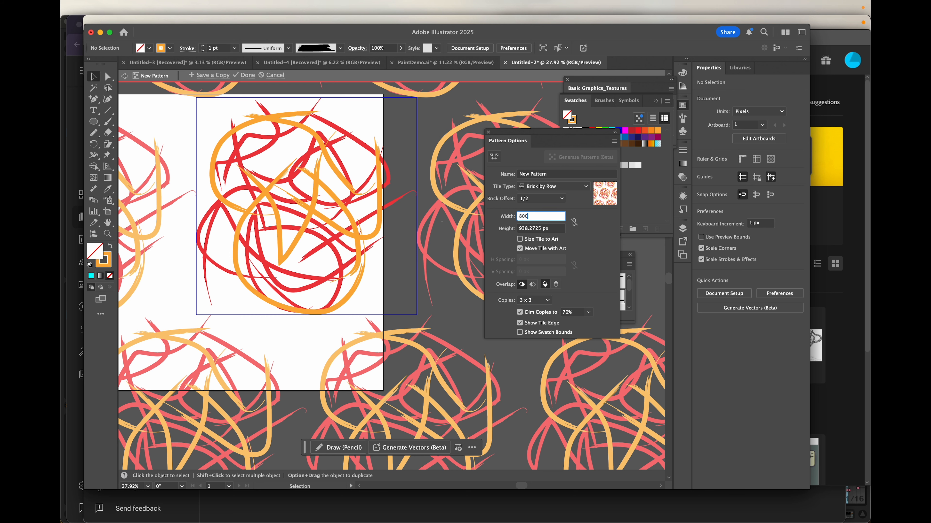
pyautogui.press('Return')
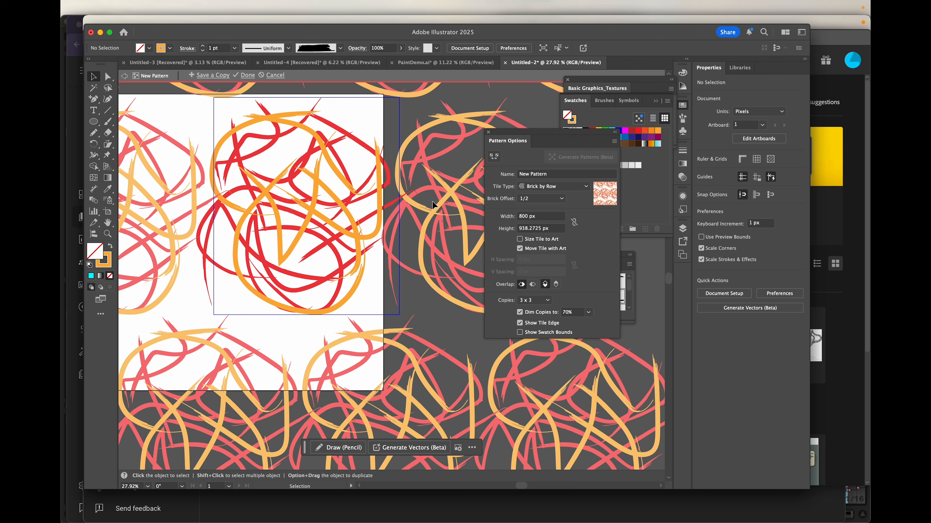
pyautogui.moveTo(537, 216); pyautogui.dragTo(509, 214)
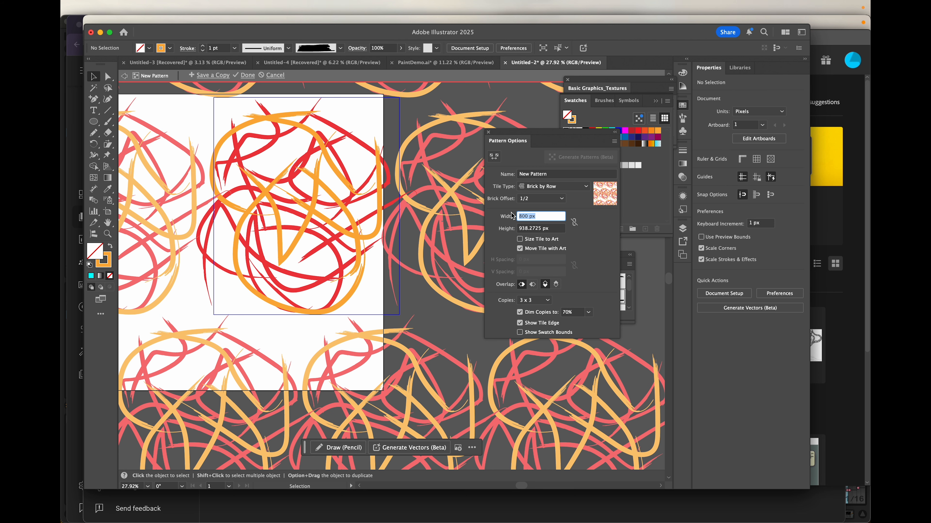
pyautogui.write('700')
pyautogui.press('Return')
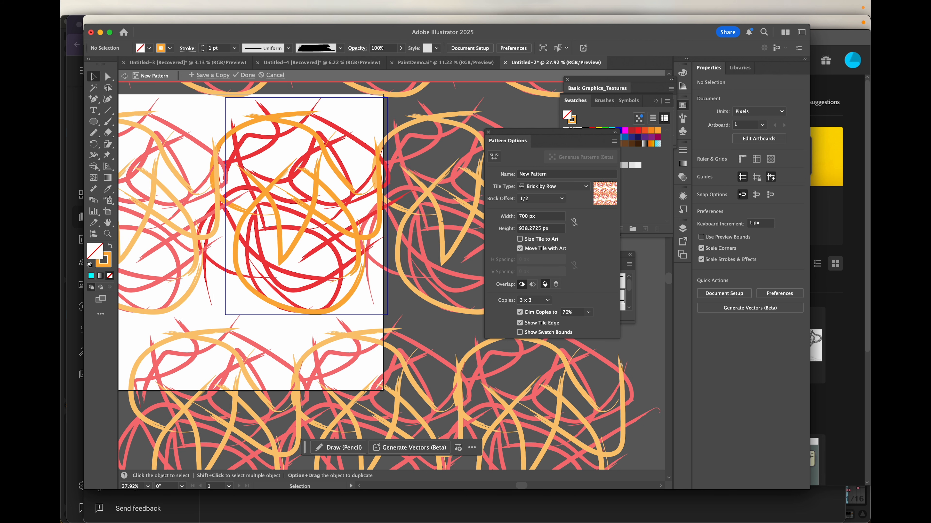
# Step: Set both the width and the height of the pattern tile to 500 px
pyautogui.click(536, 219)
pyautogui.write('500')
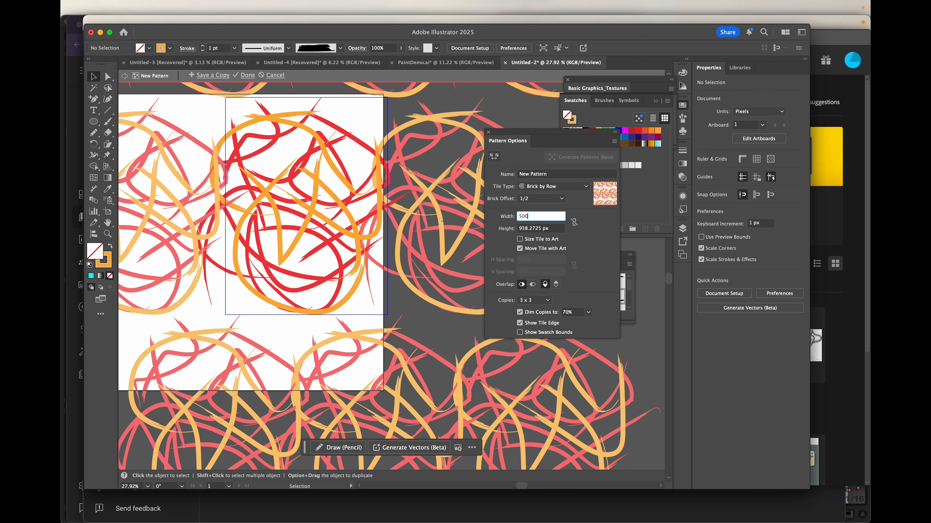
pyautogui.press('Return')
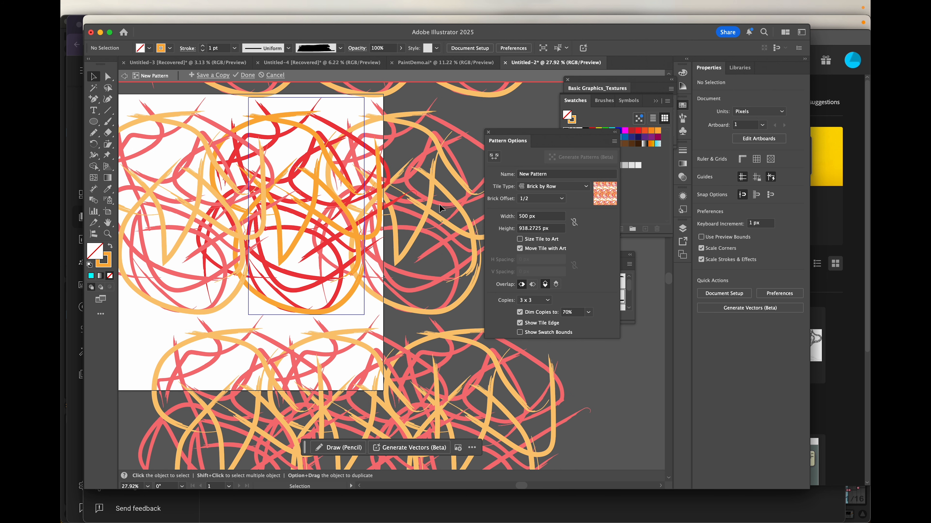
pyautogui.click(544, 229)
pyautogui.write('5')
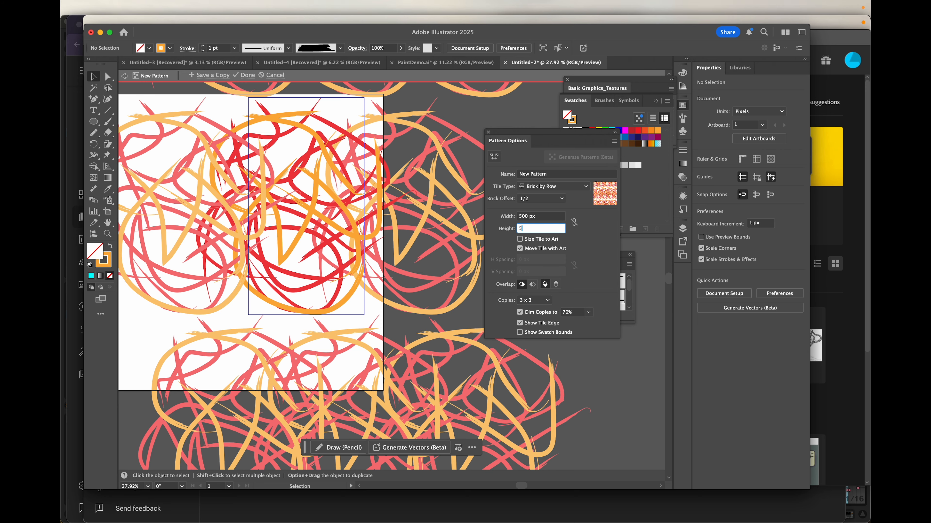
pyautogui.write('00')
pyautogui.press('Return')
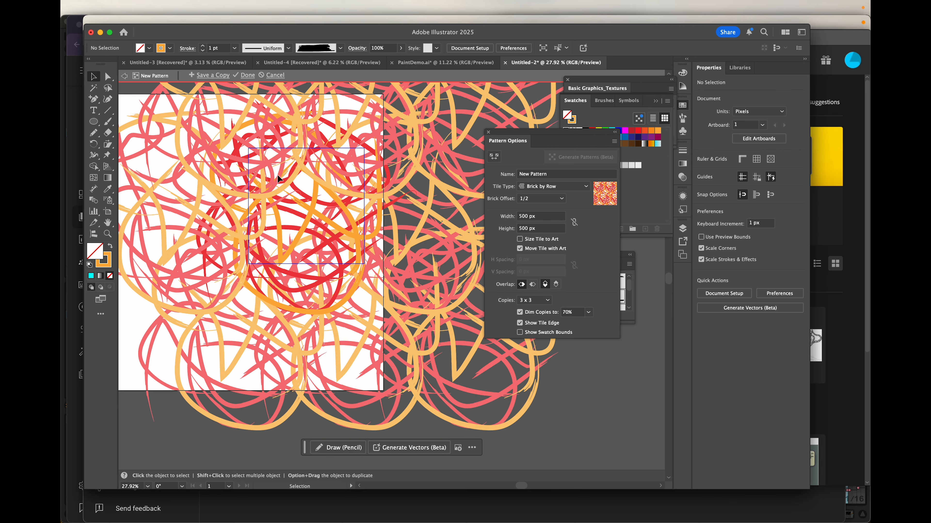
# Step: Preview the Right in Front and Bottom in Front tile overlaps, returning to Left in Front and Top in Front
pyautogui.scroll(3, 295, 205)
pyautogui.scroll(-5, 295, 203)
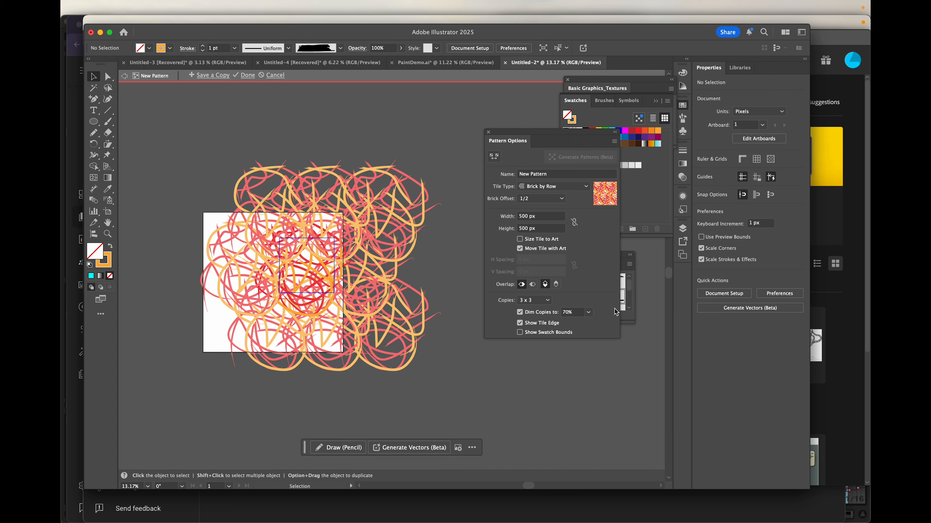
pyautogui.click(545, 285)
pyautogui.click(521, 286)
pyautogui.click(546, 285)
pyautogui.scroll(5, 282, 298)
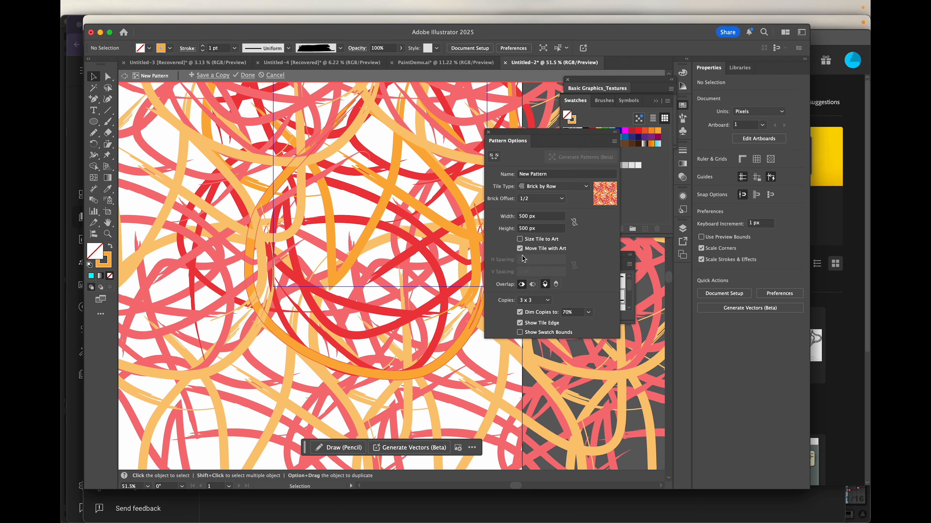
pyautogui.click(533, 285)
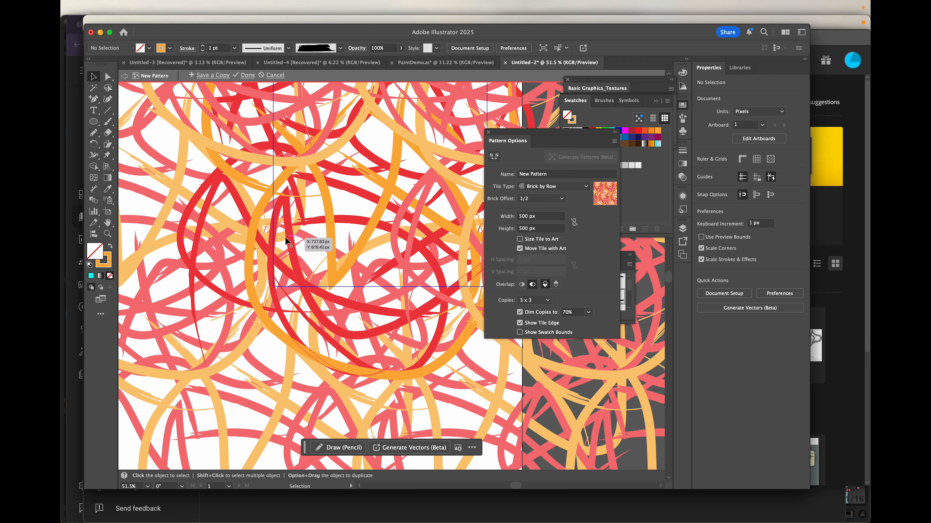
pyautogui.click(521, 285)
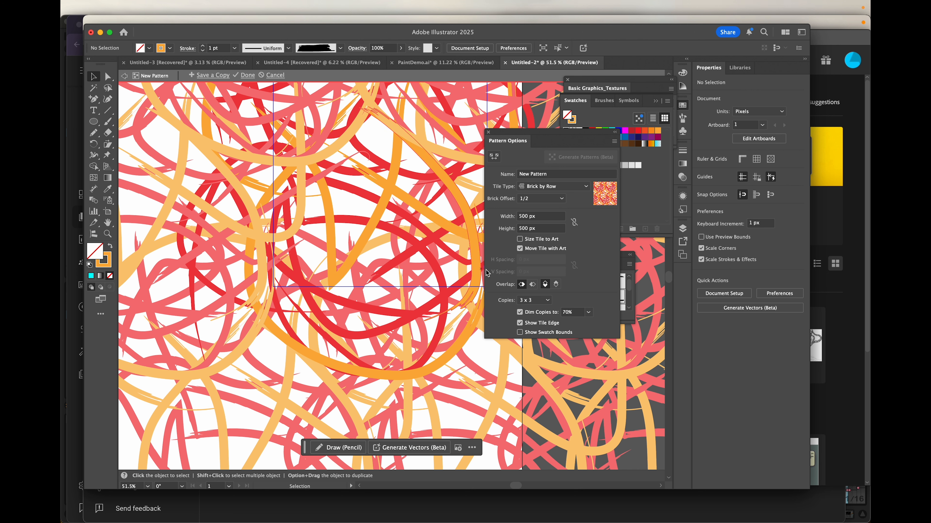
pyautogui.click(556, 285)
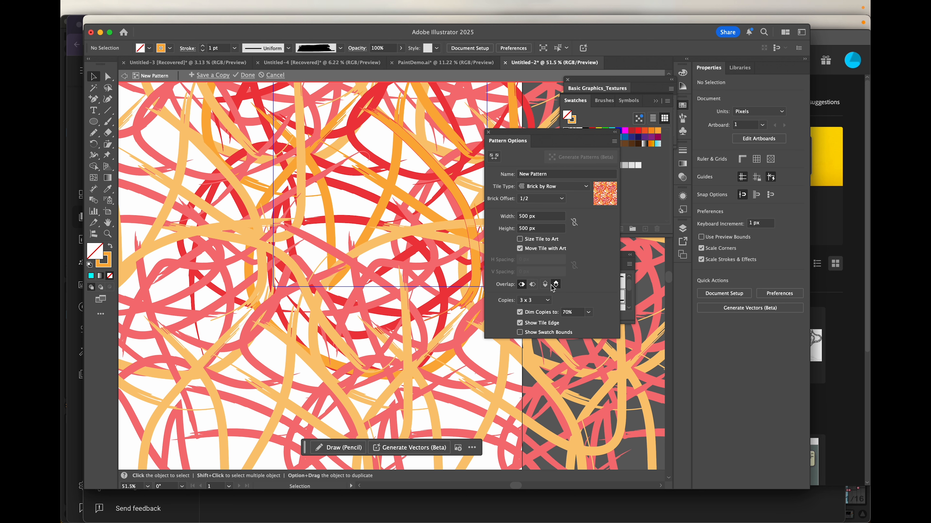
pyautogui.click(545, 285)
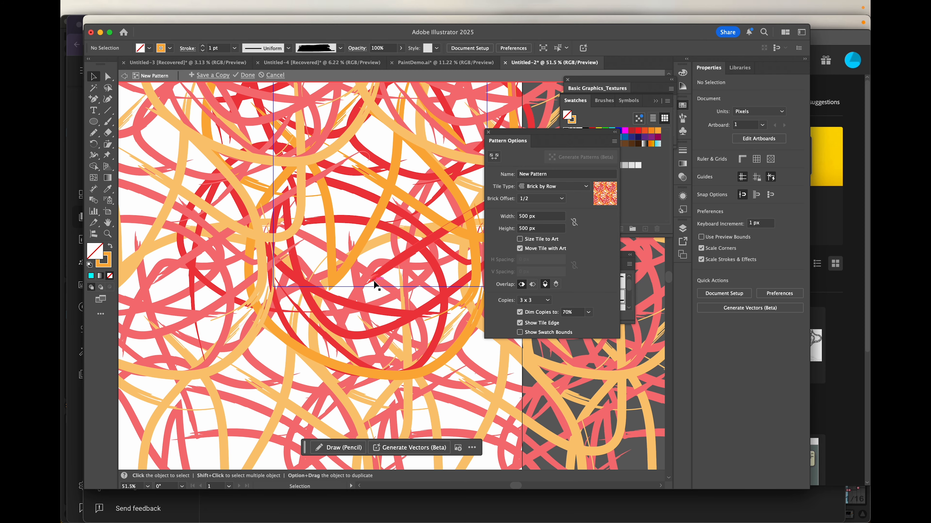
# Step: Preview the pattern with 5 x 5 copies and return the copies setting to 3 x 3
pyautogui.scroll(-5, 373, 280)
pyautogui.click(549, 302)
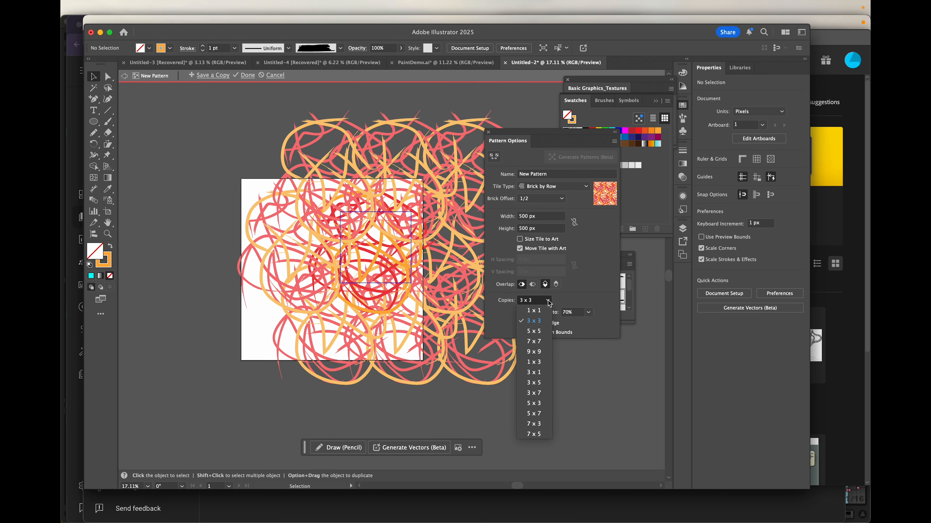
pyautogui.click(538, 332)
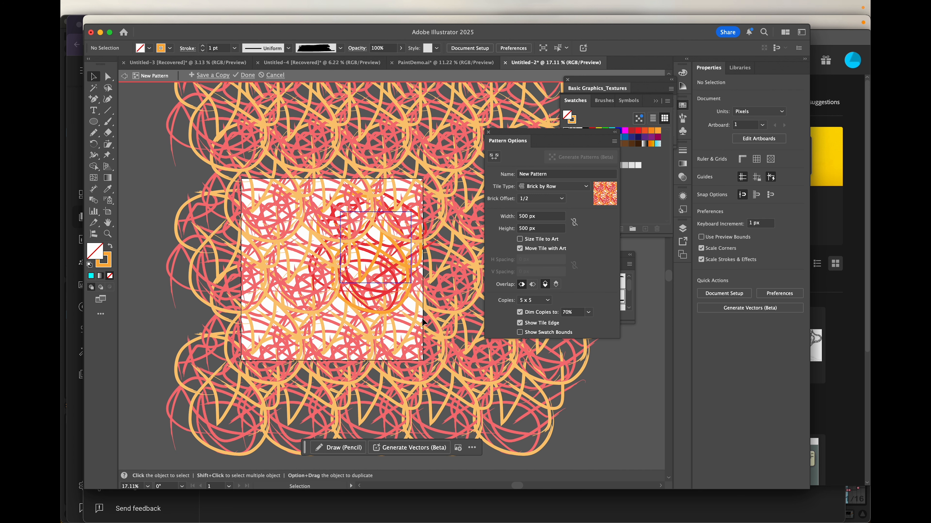
pyautogui.click(547, 300)
pyautogui.click(534, 321)
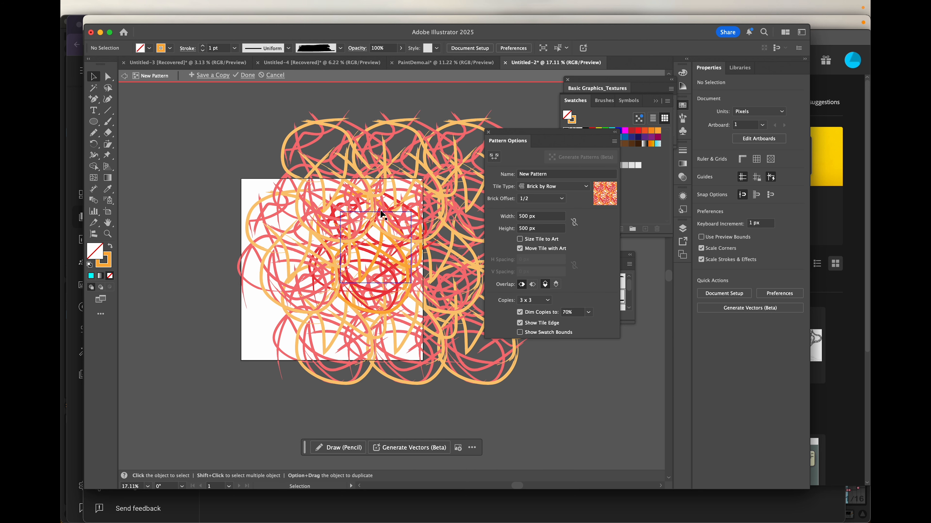
# Step: Inspect the overlapping tiles up close and finish editing the pattern, saving it as a swatch
pyautogui.scroll(3, 381, 211)
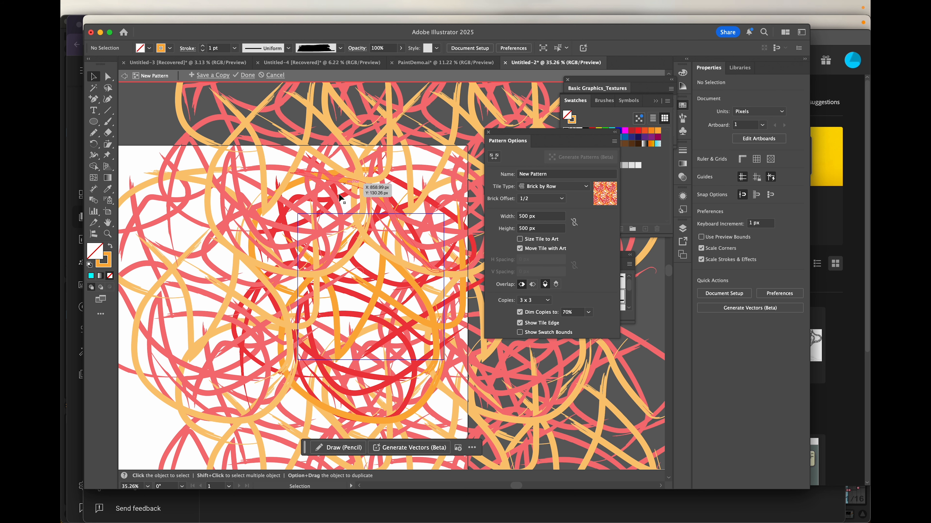
pyautogui.scroll(-4, 405, 278)
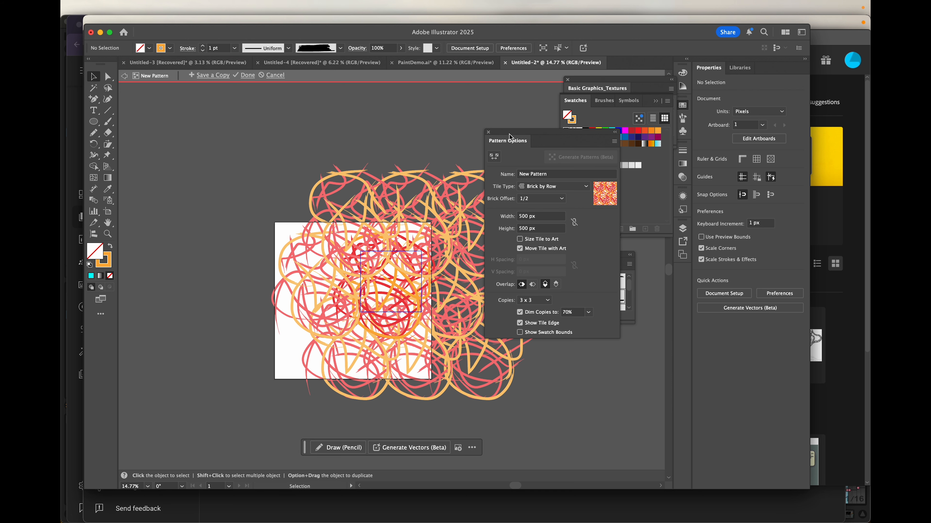
pyautogui.click(244, 76)
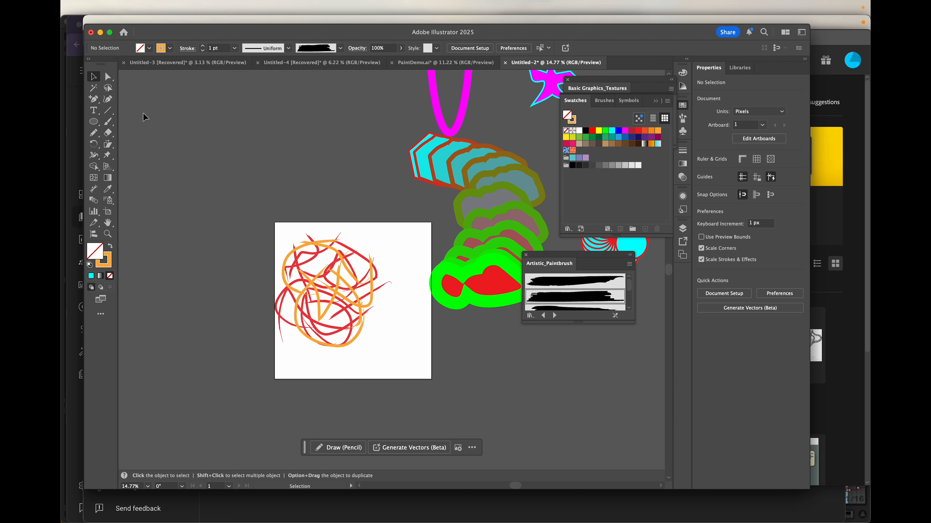
# Step: Draw a circle about 928 px wide above the artboard's upper-left corner and fill it with the New Pattern swatch
pyautogui.press('l')
pyautogui.moveTo(200, 115); pyautogui.dragTo(314, 230)
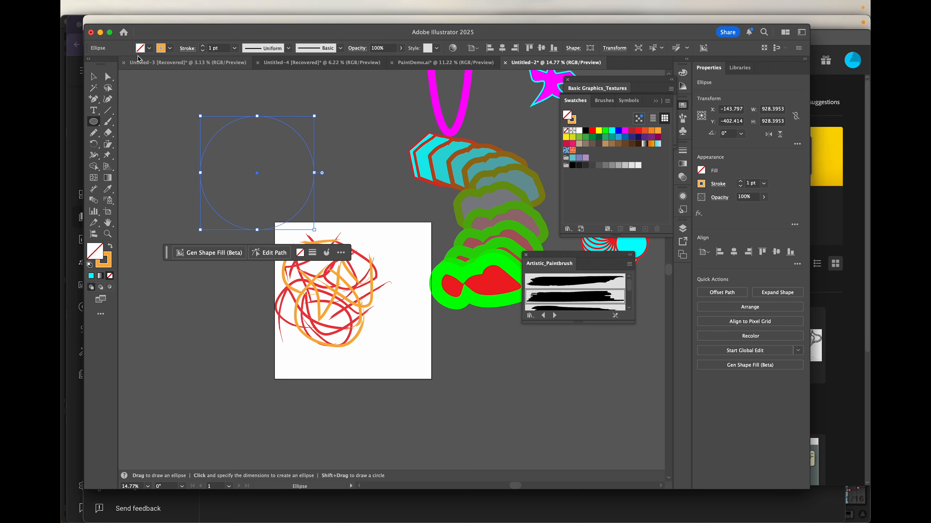
pyautogui.click(149, 49)
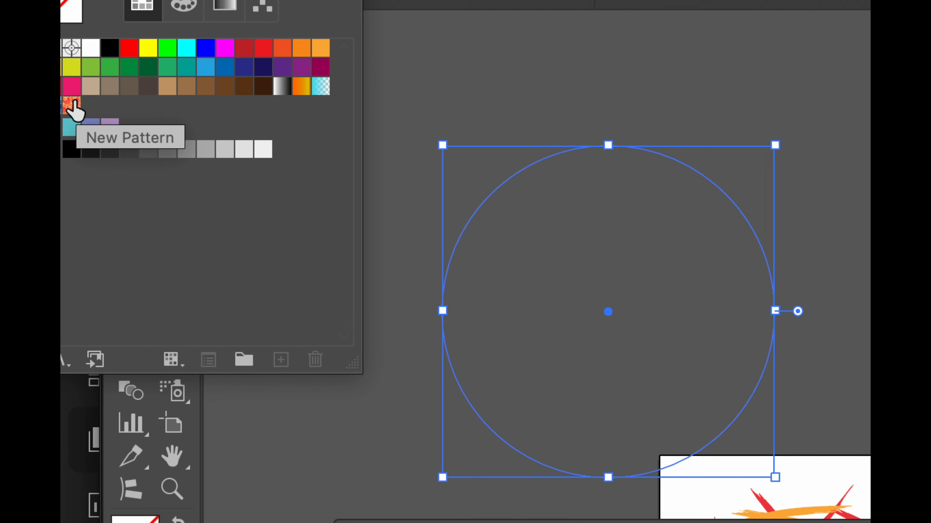
pyautogui.click(98, 107)
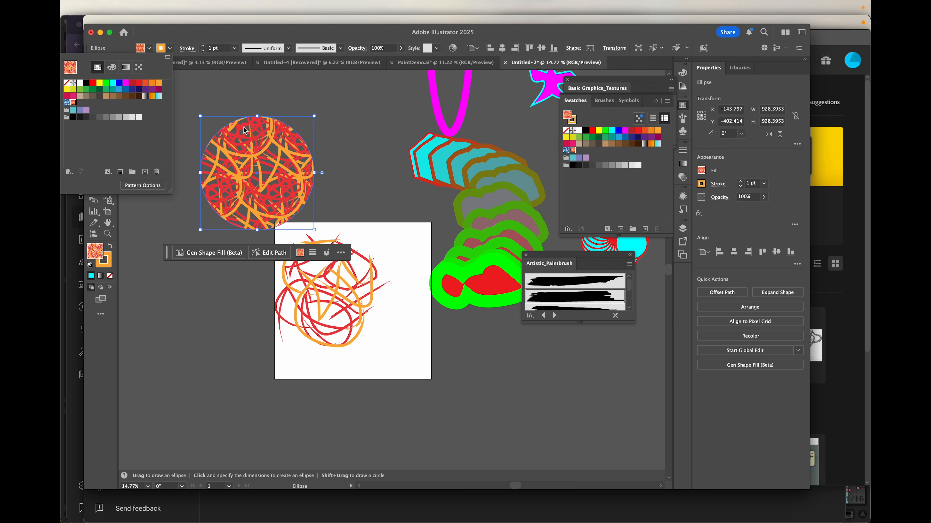
# Step: Draw an ellipse about 772 x 700 px at the artboard's lower-right corner and fill it with the white-to-black gradient swatch
pyautogui.click(335, 289)
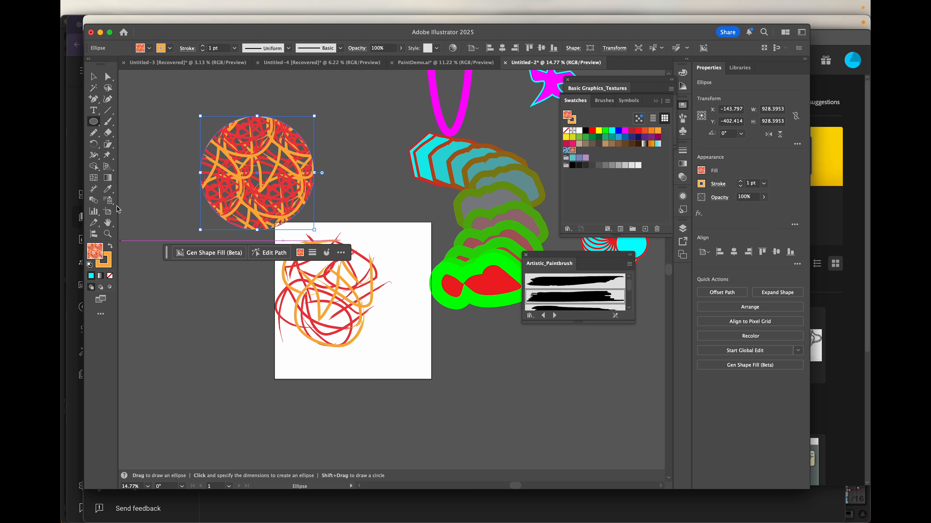
pyautogui.moveTo(403, 358); pyautogui.dragTo(497, 442)
pyautogui.click(151, 48)
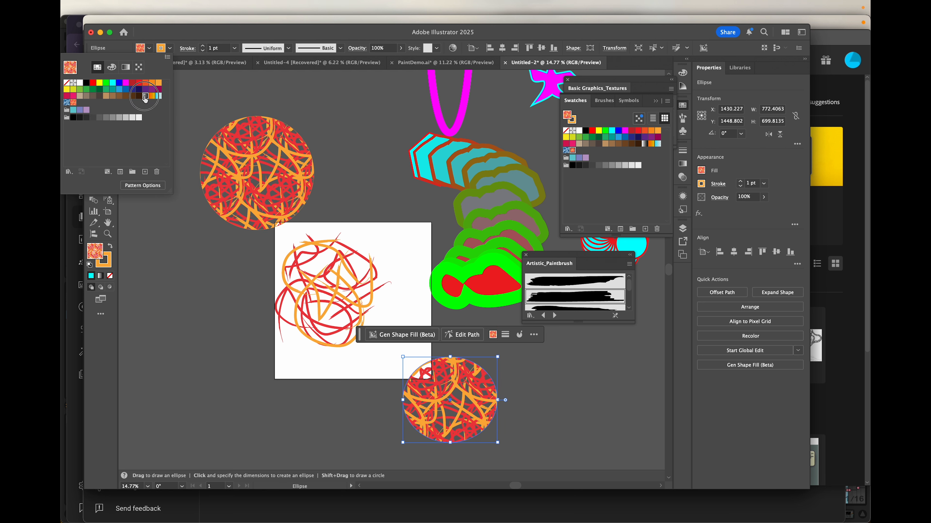
pyautogui.click(145, 96)
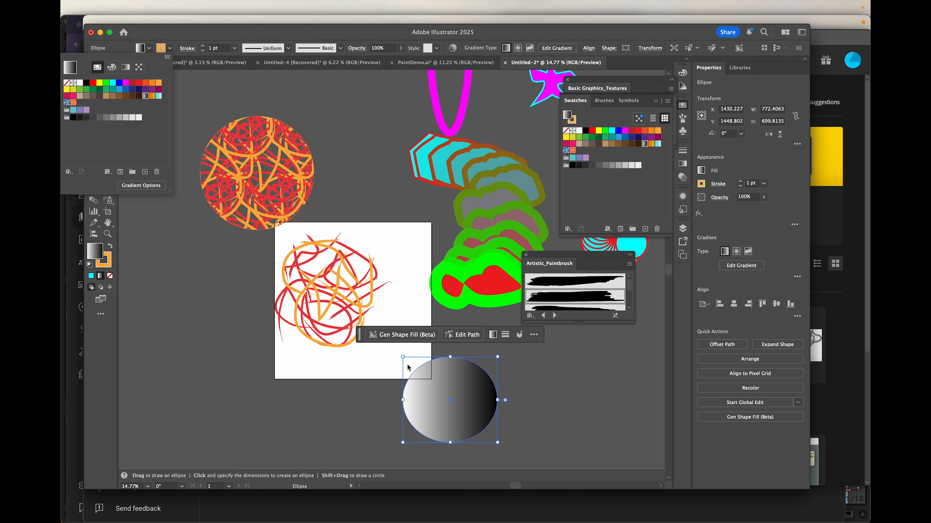
# Step: Make a new pattern from the gradient ellipse and move the pattern settings clear of the tile preview
pyautogui.click(176, 7)
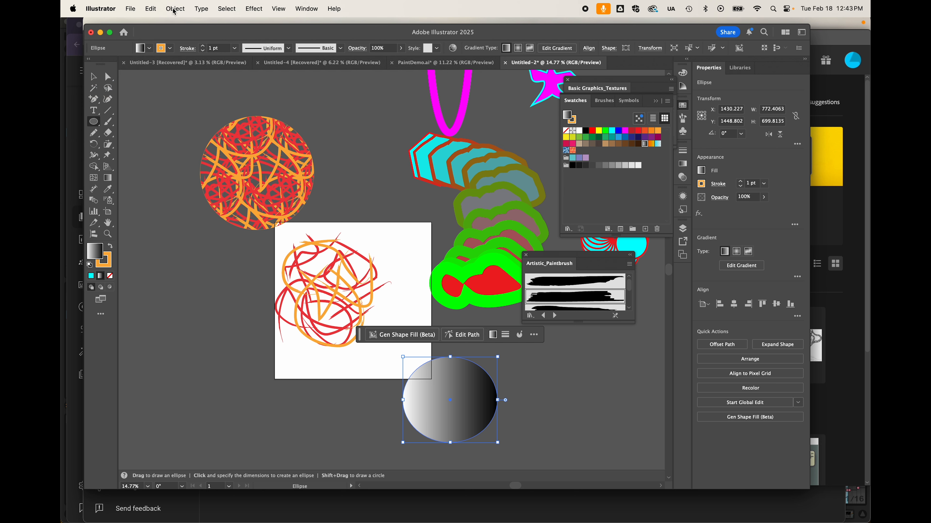
pyautogui.click(174, 9)
pyautogui.moveTo(228, 309)
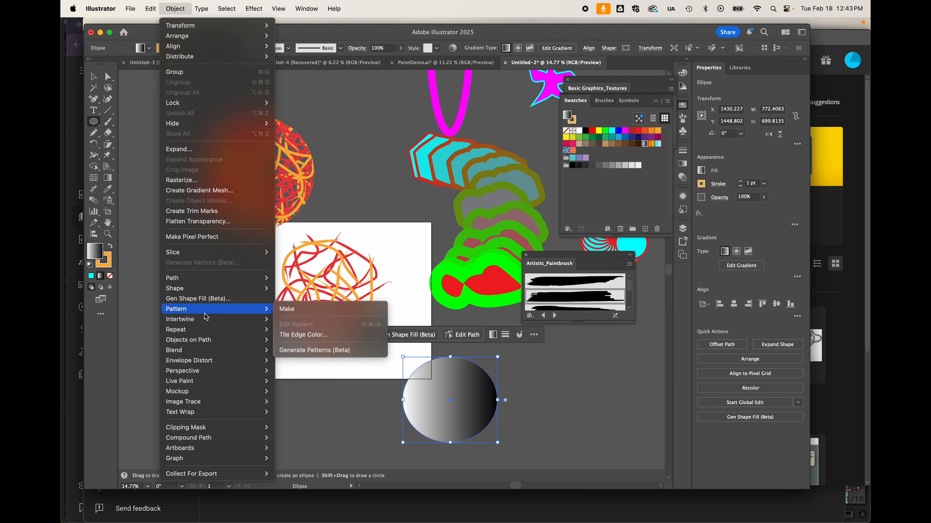
pyautogui.click(303, 310)
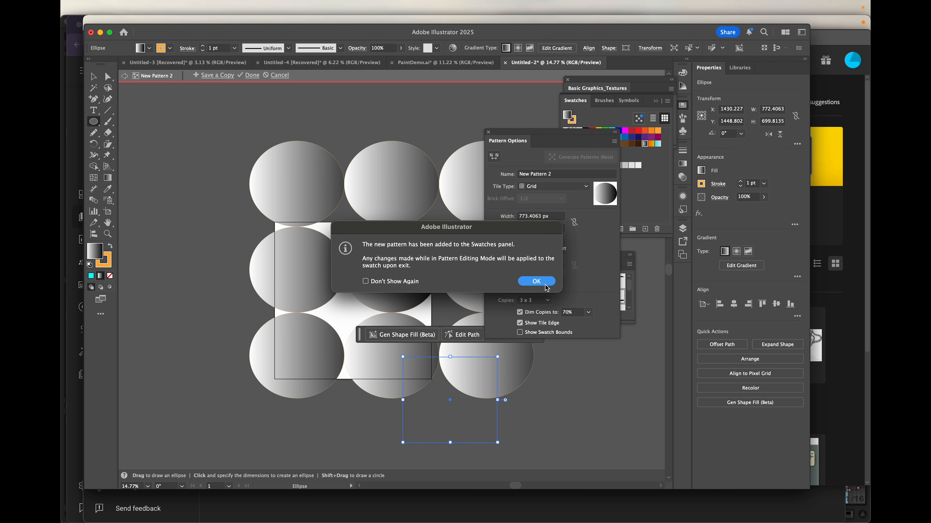
pyautogui.click(537, 281)
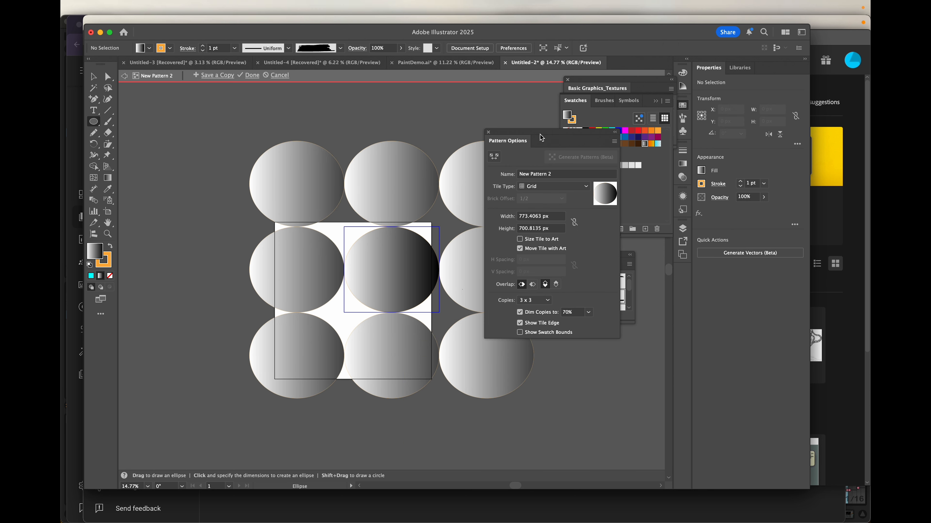
pyautogui.moveTo(542, 138); pyautogui.dragTo(654, 122)
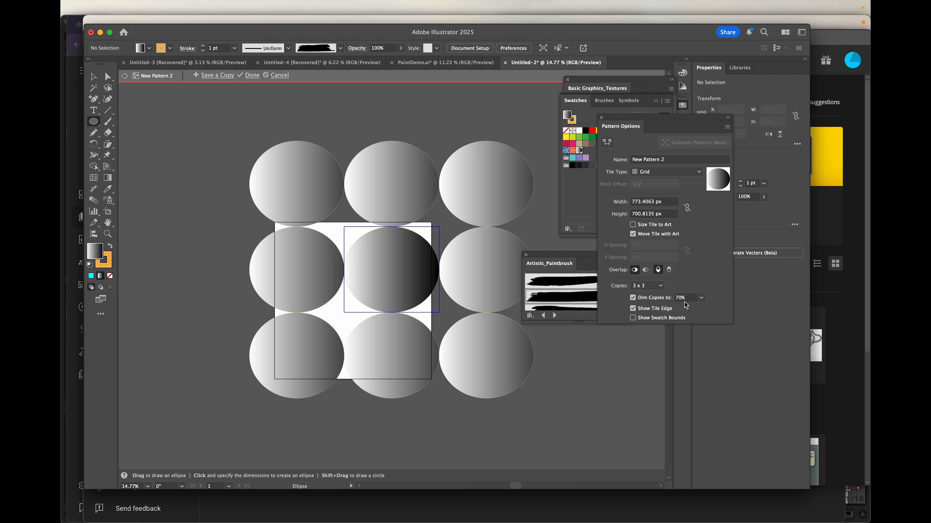
# Step: Set the pattern tile's width and height to 300 px each
pyautogui.click(663, 202)
pyautogui.tripleClick(663, 203)
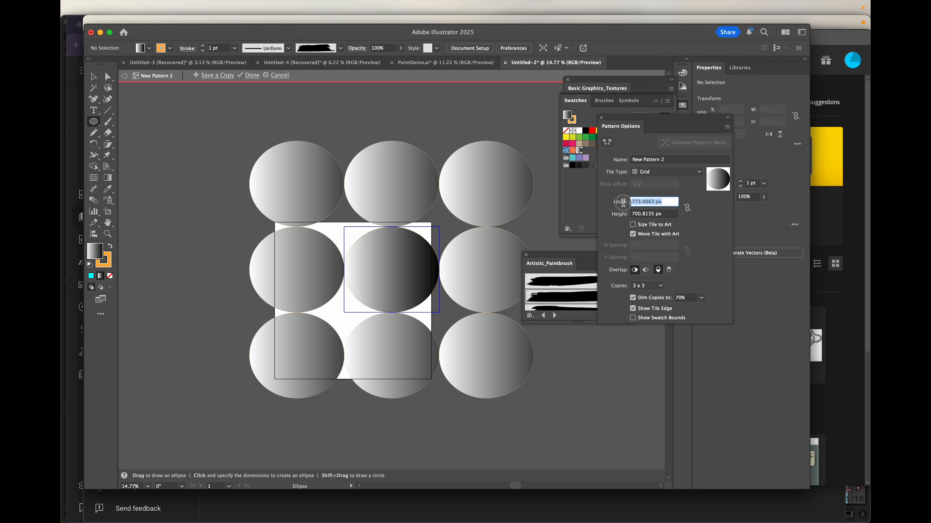
pyautogui.write('300')
pyautogui.press('Tab')
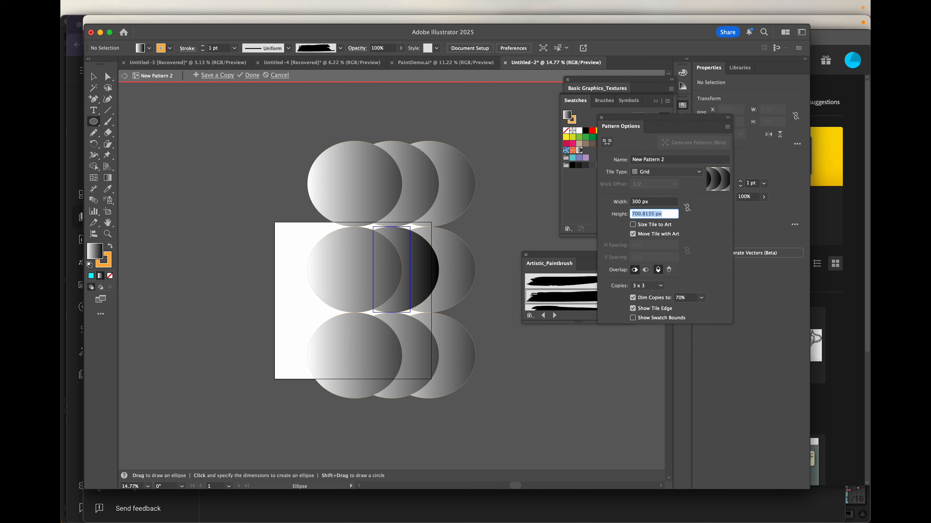
pyautogui.write('300')
pyautogui.press('Return')
# Step: Select the original ellipse in the centre of the pattern preview with the Selection tool
pyautogui.scroll(5, 362, 277)
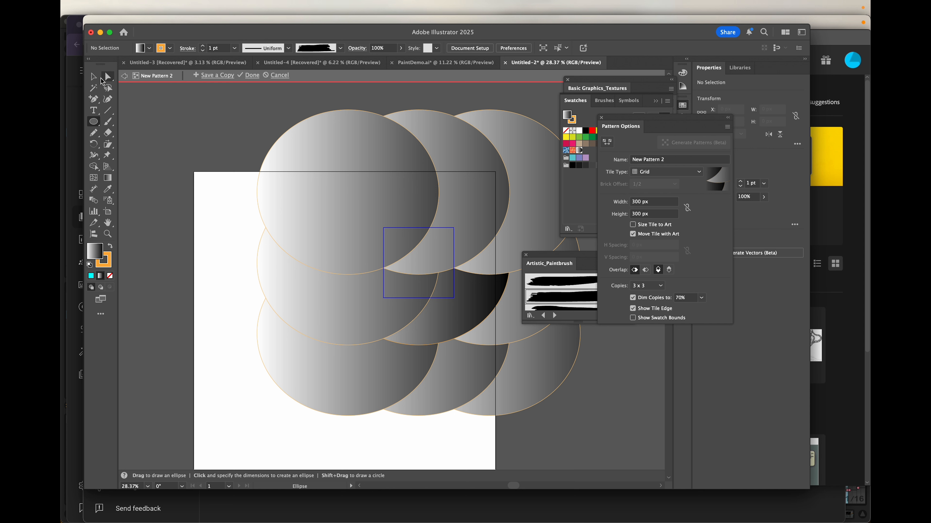
pyautogui.click(92, 77)
pyautogui.click(461, 316)
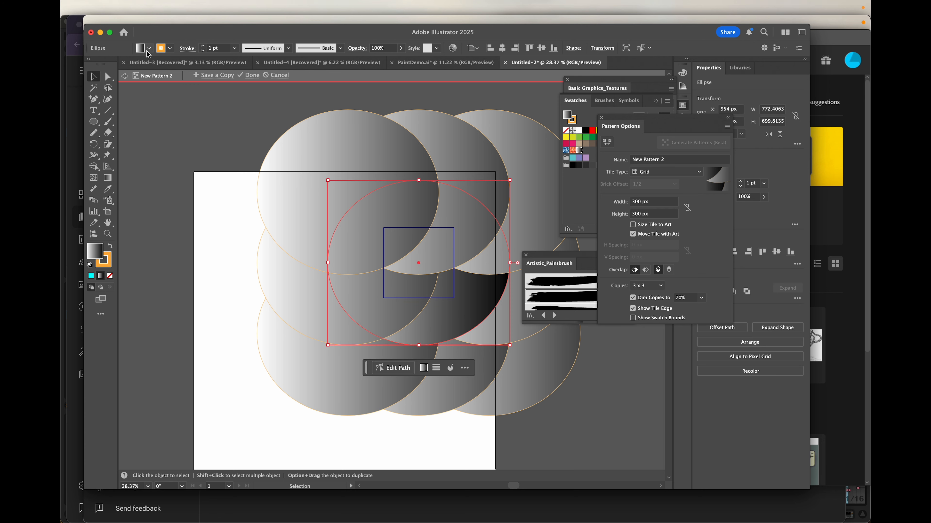
pyautogui.doubleClick(98, 254)
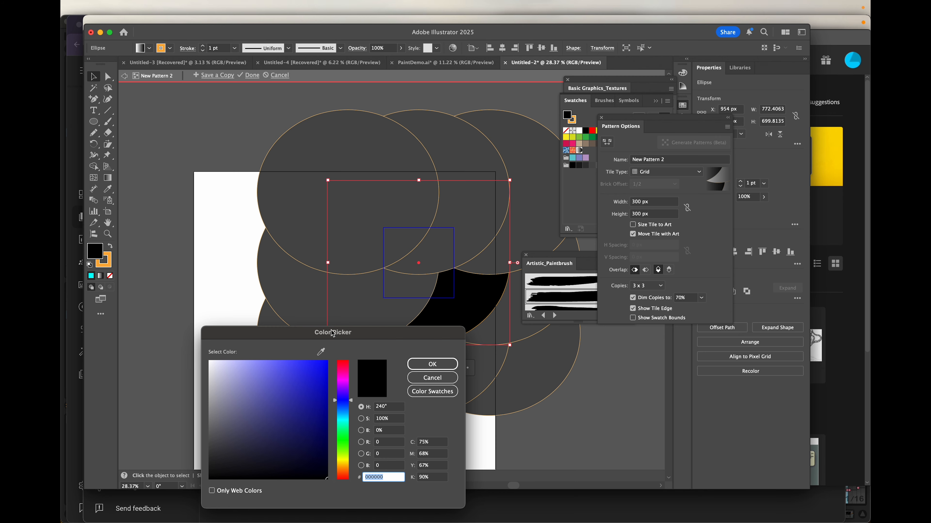
pyautogui.moveTo(332, 333); pyautogui.dragTo(311, 109)
pyautogui.click(409, 155)
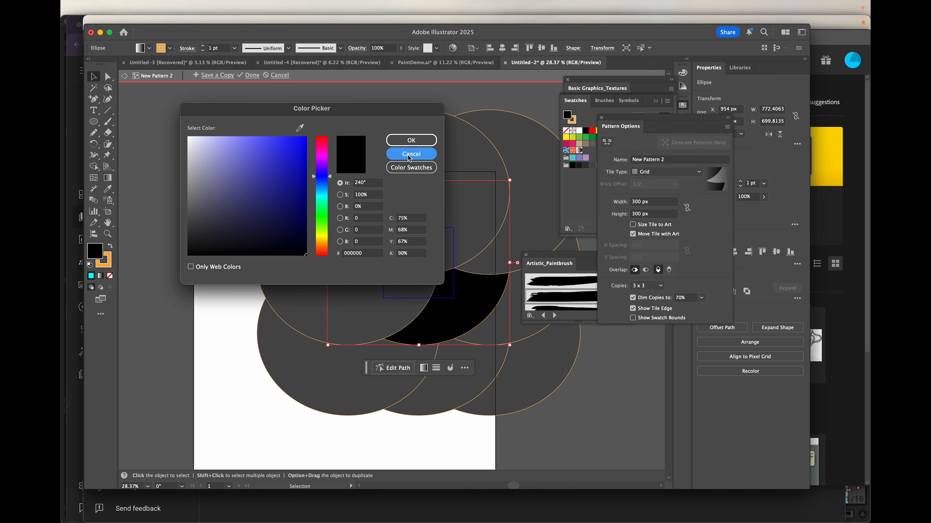
# Step: Change the black colour stop of the ellipse's gradient to purple D300FF
pyautogui.click(107, 179)
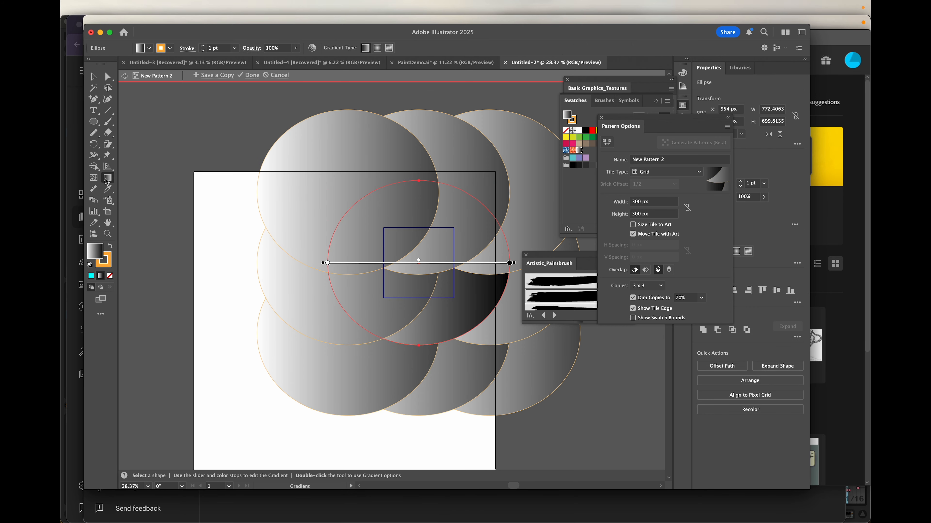
pyautogui.doubleClick(510, 263)
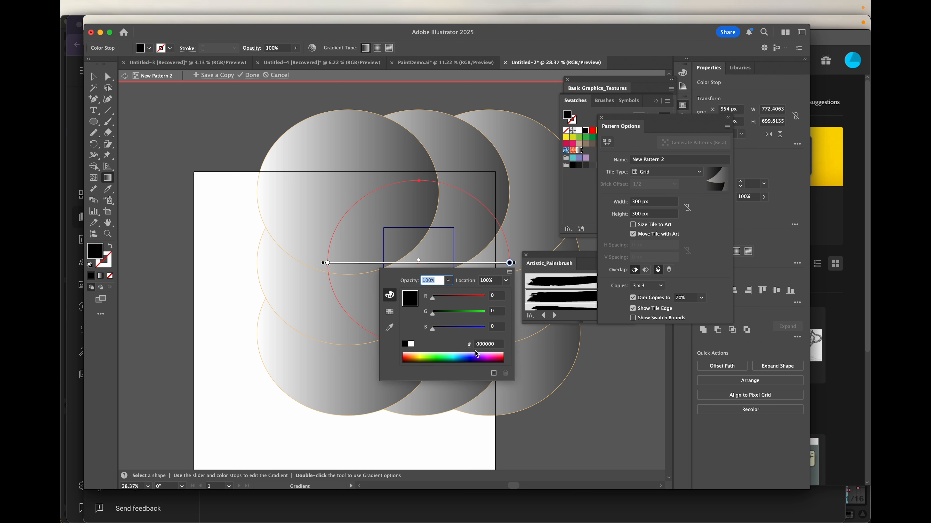
pyautogui.click(486, 355)
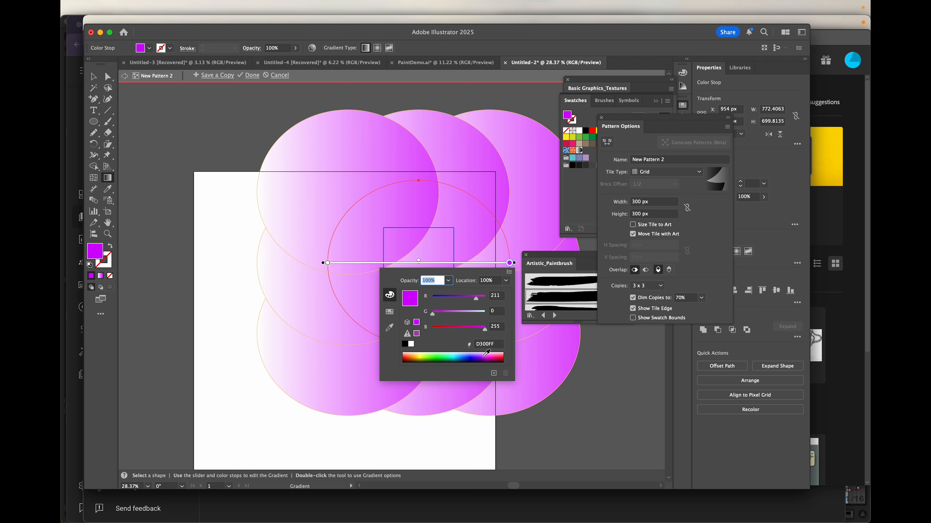
pyautogui.click(528, 214)
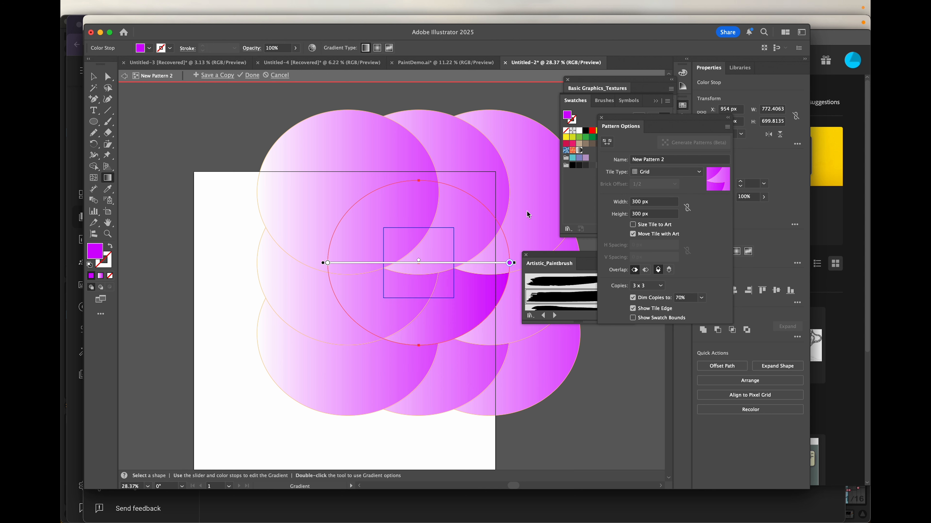
# Step: Shorten the ellipse from its upper edge to about 650 px high and paint a wavy orange brush stroke across it
pyautogui.click(93, 76)
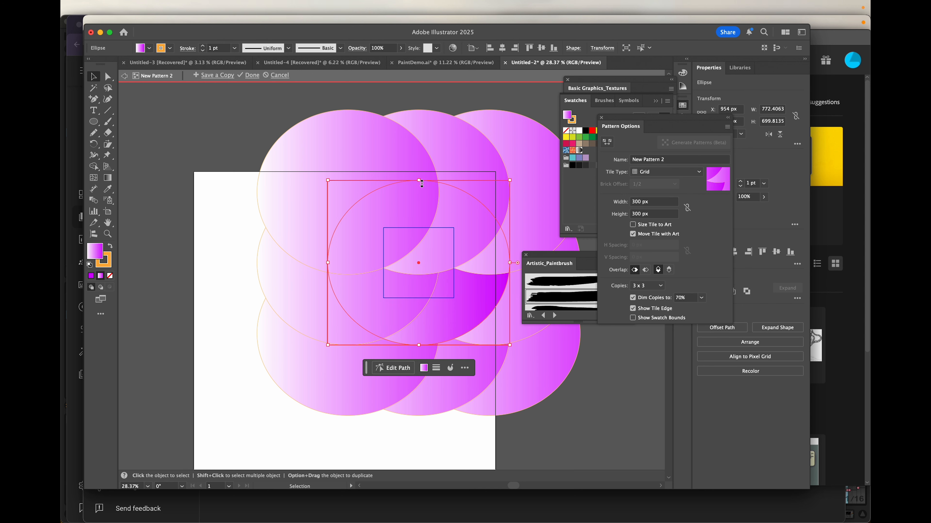
pyautogui.moveTo(420, 180); pyautogui.dragTo(424, 209)
pyautogui.moveTo(417, 247); pyautogui.dragTo(412, 192)
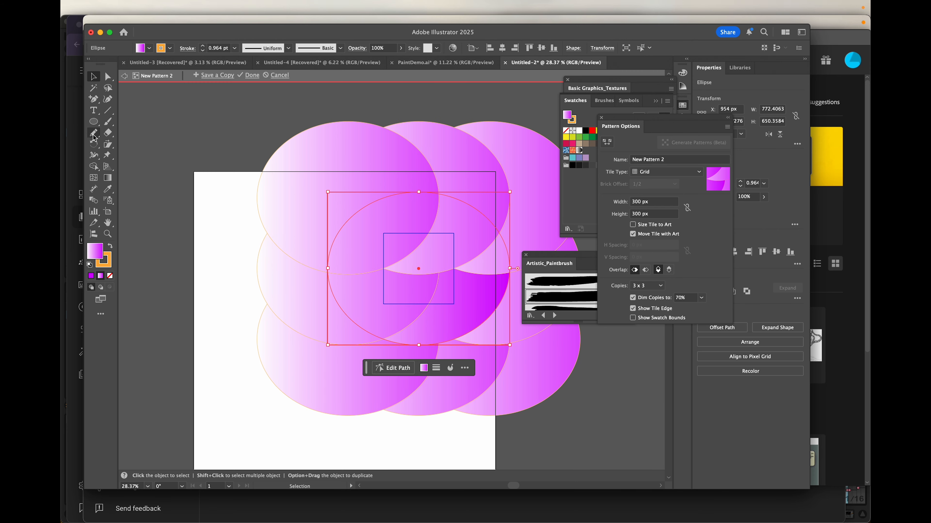
pyautogui.click(109, 123)
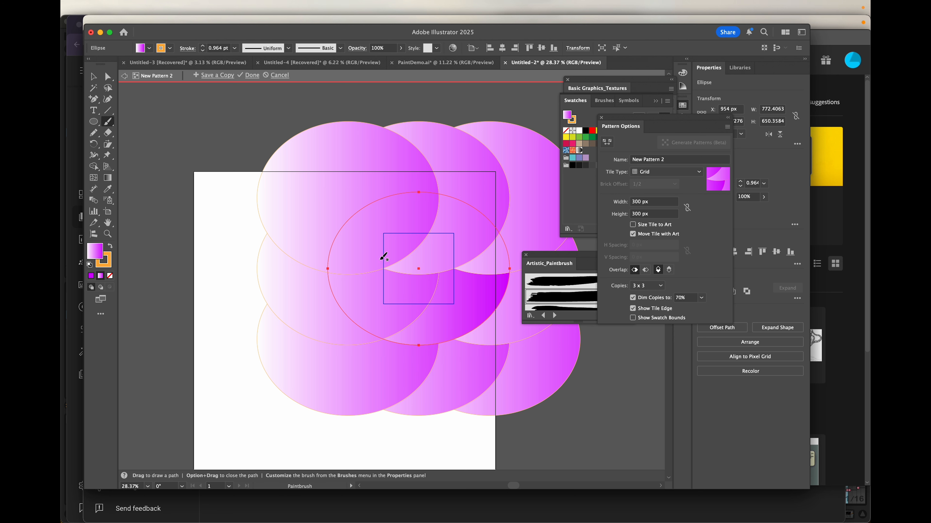
pyautogui.moveTo(370, 263)
pyautogui.mouseDown()
pyautogui.moveTo(398, 235)
pyautogui.moveTo(417, 281)
pyautogui.moveTo(473, 271)
pyautogui.mouseUp()
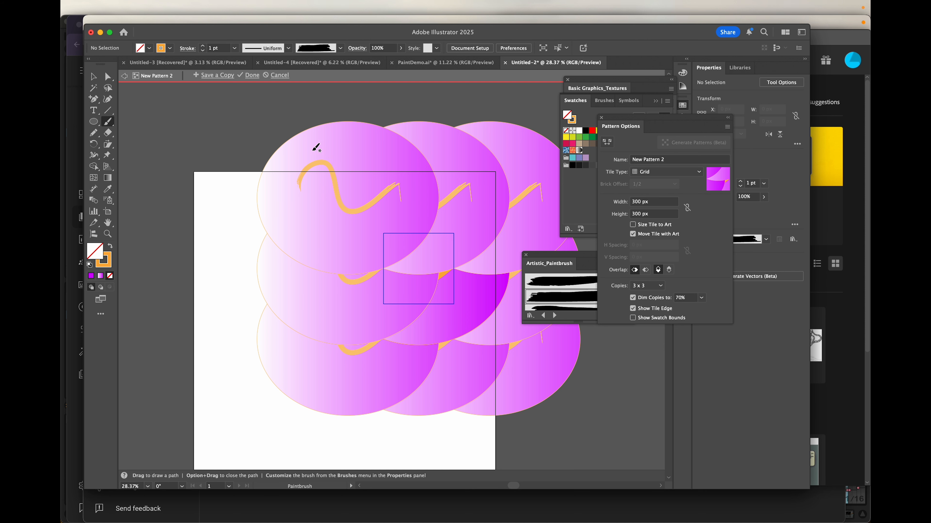
pyautogui.click(252, 76)
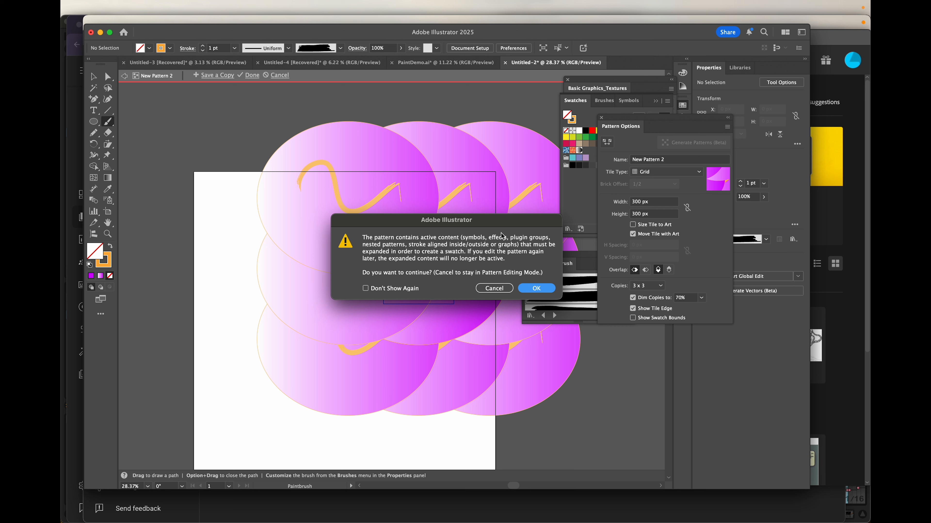
pyautogui.moveTo(499, 224); pyautogui.dragTo(261, 312)
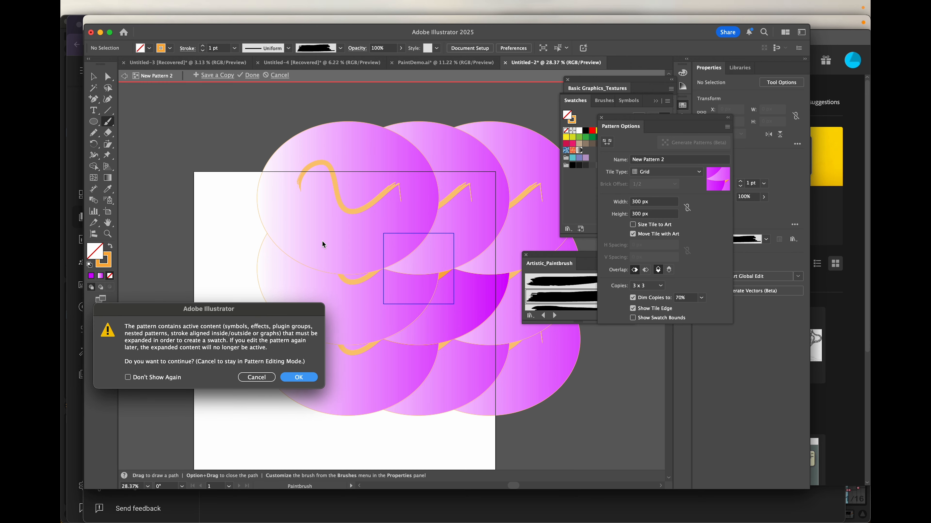
pyautogui.moveTo(255, 312); pyautogui.dragTo(360, 183)
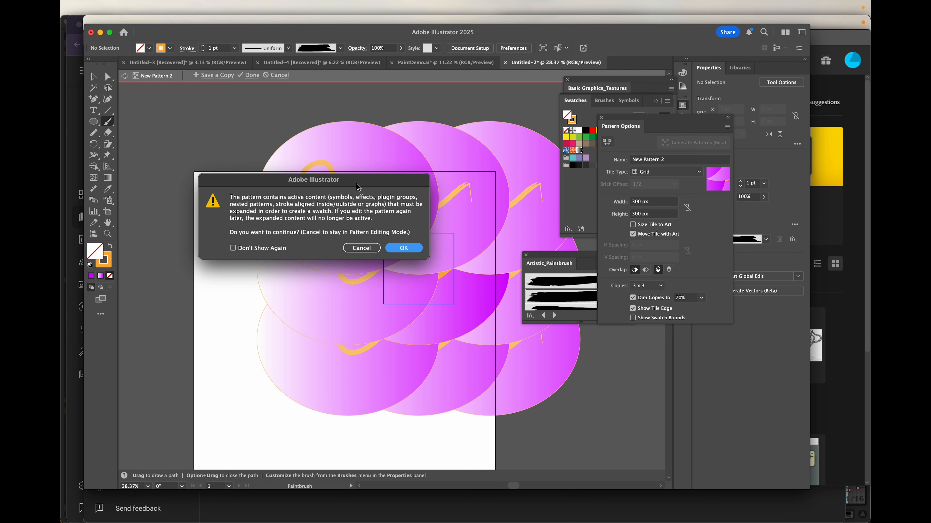
pyautogui.moveTo(378, 182); pyautogui.dragTo(318, 262)
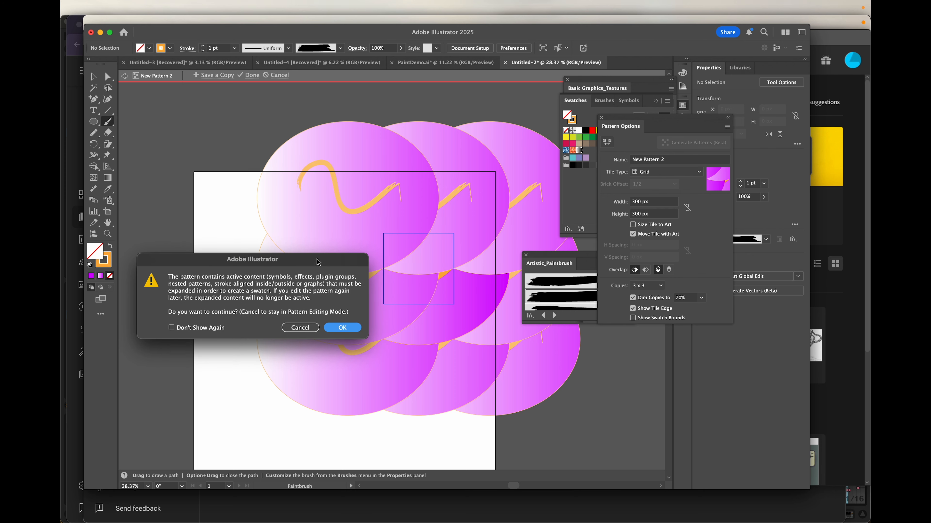
pyautogui.moveTo(318, 262); pyautogui.dragTo(305, 181)
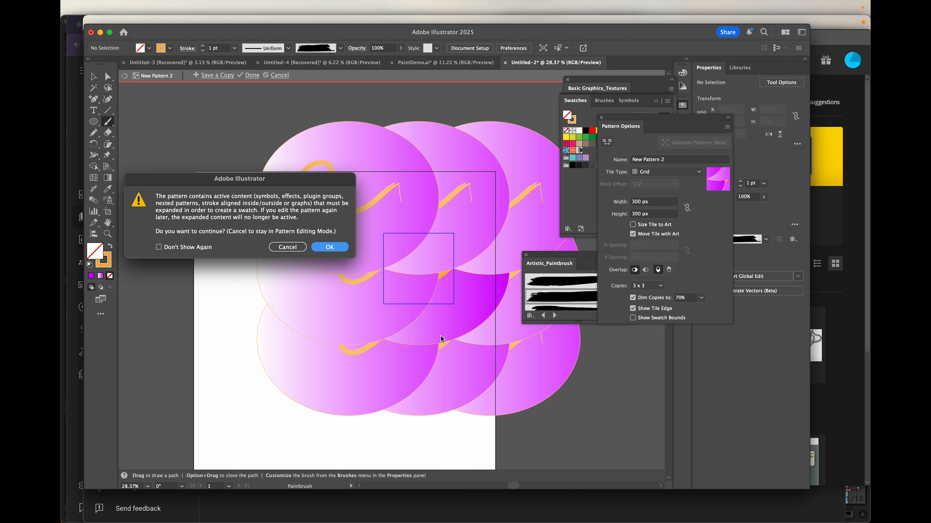
pyautogui.click(287, 248)
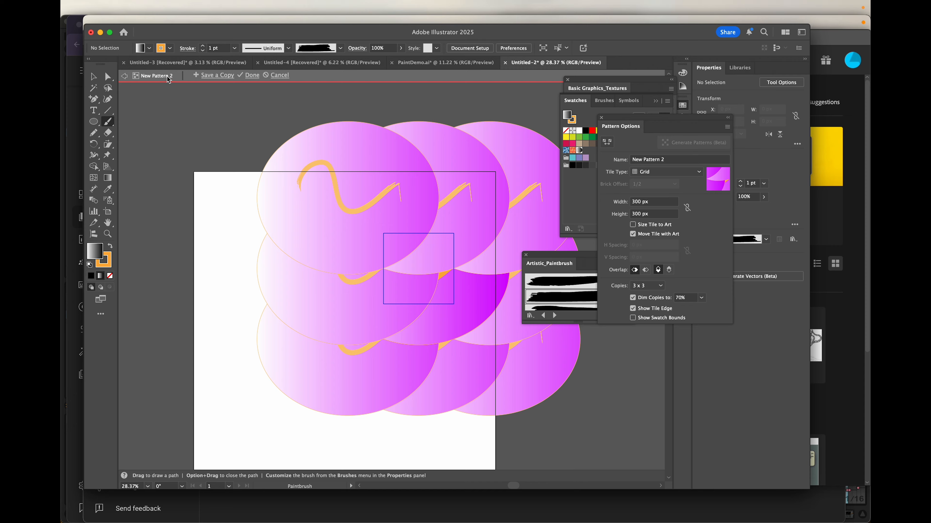
# Step: Finish editing New Pattern 2 and accept expanding its active content into the swatch
pyautogui.click(253, 75)
pyautogui.click(545, 291)
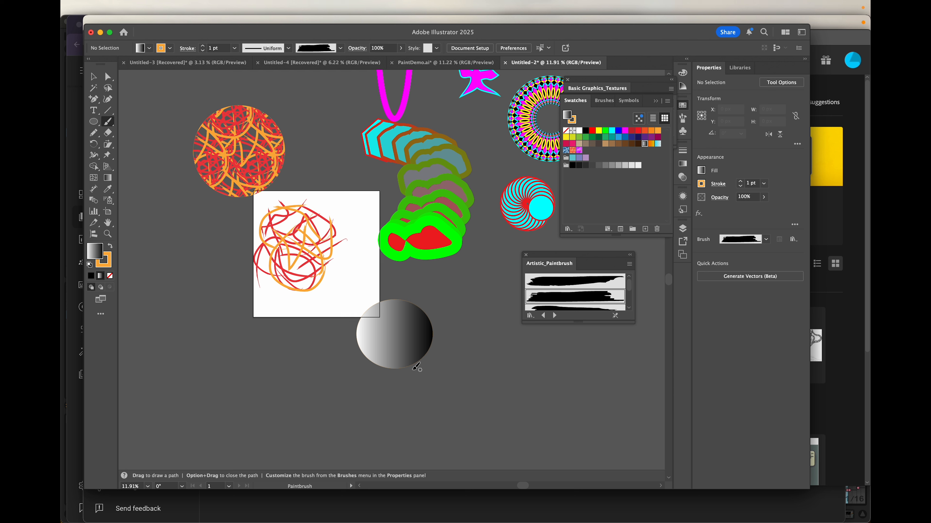
# Step: Fill the gradient ellipse below the artboard with the purple New Pattern 2 swatch and check the result up close
pyautogui.click(93, 77)
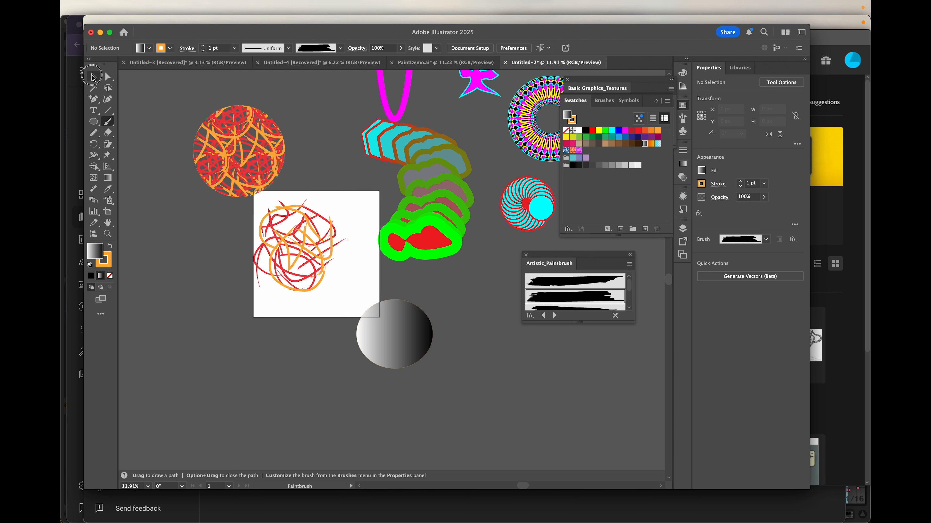
pyautogui.click(395, 336)
pyautogui.click(148, 48)
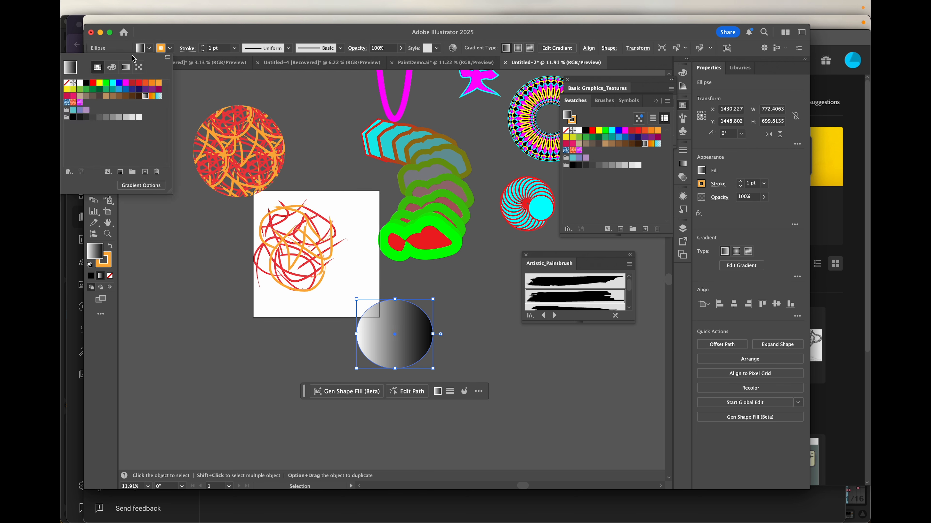
pyautogui.click(80, 103)
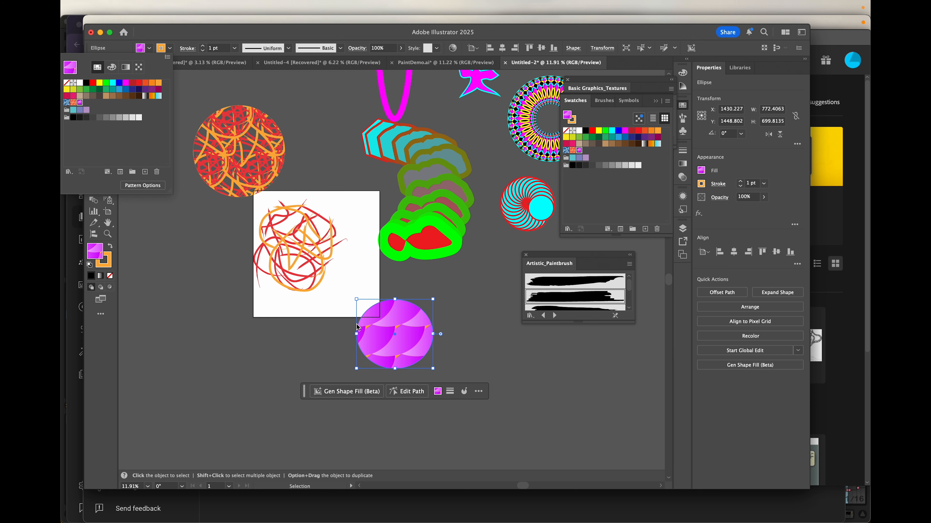
pyautogui.click(336, 339)
pyautogui.scroll(5, 336, 339)
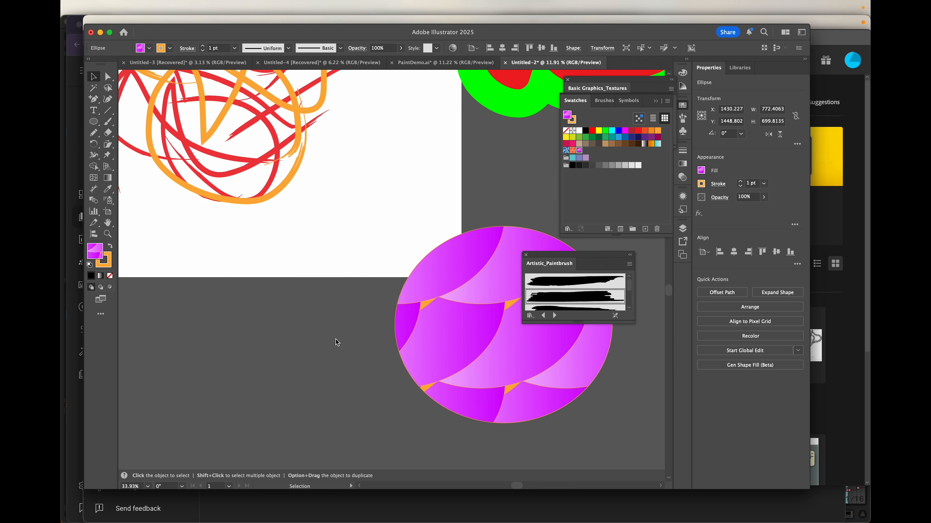
pyautogui.scroll(-2, 336, 339)
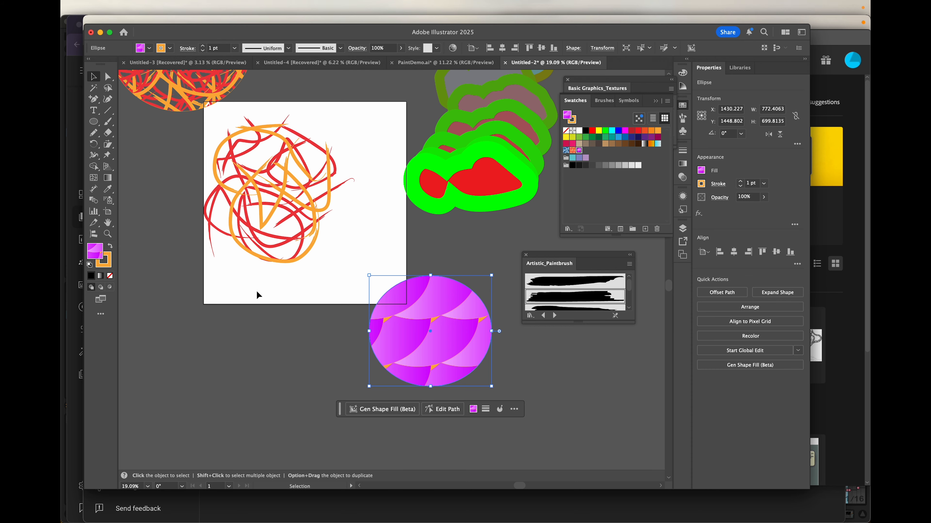
pyautogui.scroll(-5, 255, 291)
pyautogui.scroll(-3, 256, 293)
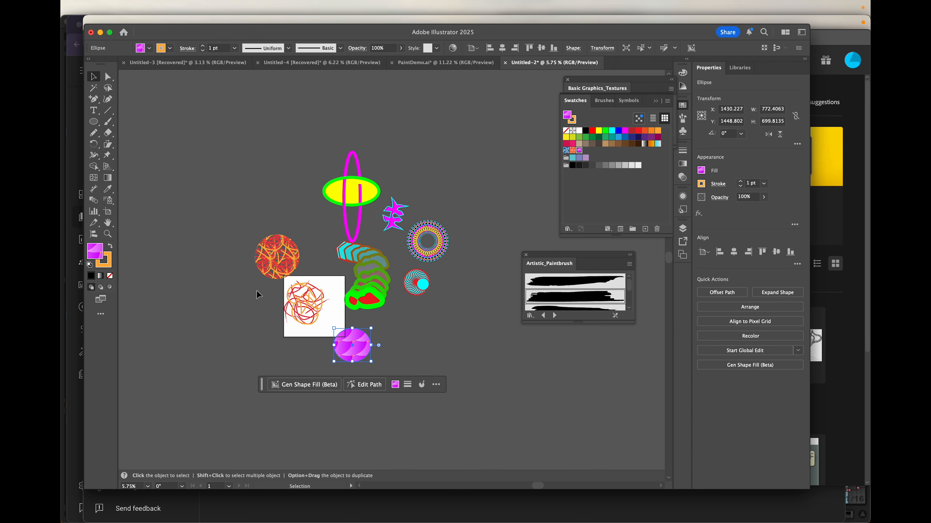
# Step: Clear the artboard by moving the purple ellipse, the orange patterned circle and the red-orange brush scribble out to the surrounding canvas
pyautogui.moveTo(359, 351); pyautogui.dragTo(429, 333)
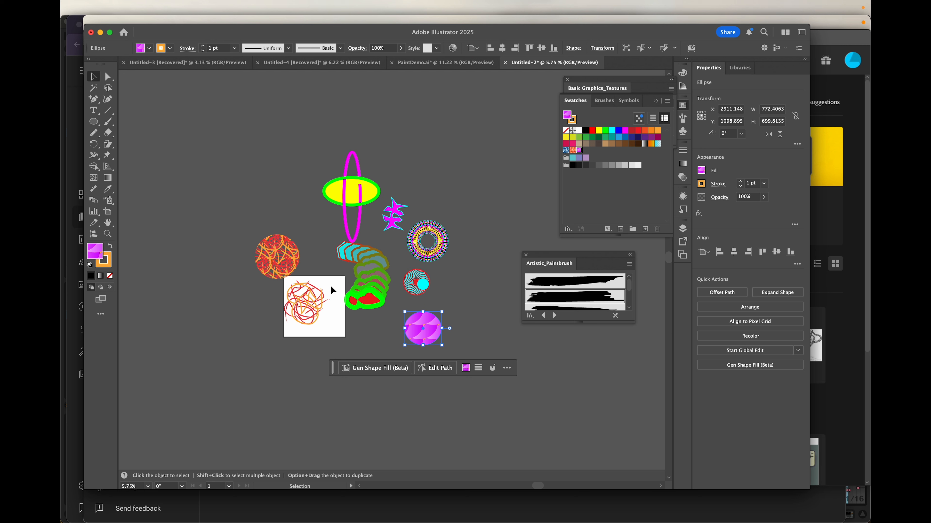
pyautogui.moveTo(271, 244); pyautogui.dragTo(286, 179)
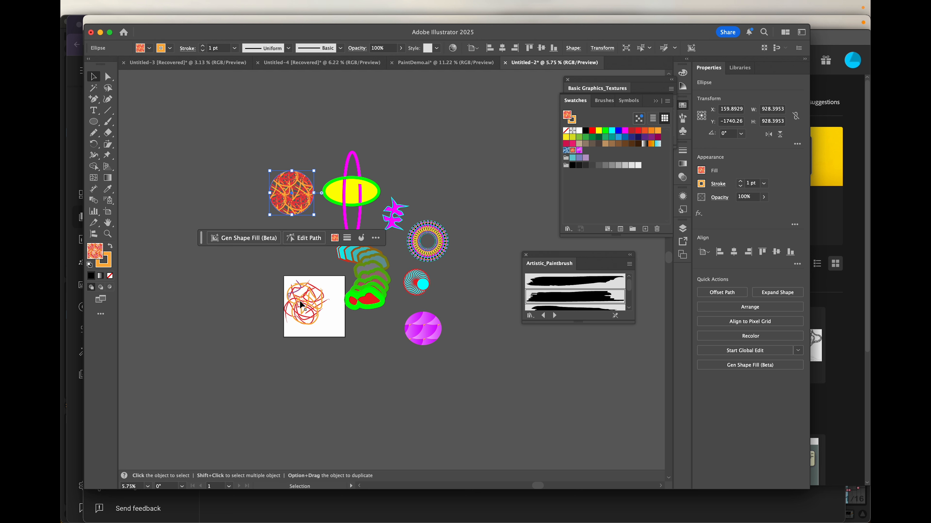
pyautogui.click(306, 305)
pyautogui.click(272, 284)
pyautogui.moveTo(263, 282)
pyautogui.mouseDown()
pyautogui.moveTo(306, 301)
pyautogui.moveTo(242, 241)
pyautogui.mouseUp()
pyautogui.keyDown('alt'); pyautogui.scroll(5, 276, 326); pyautogui.keyUp('alt')
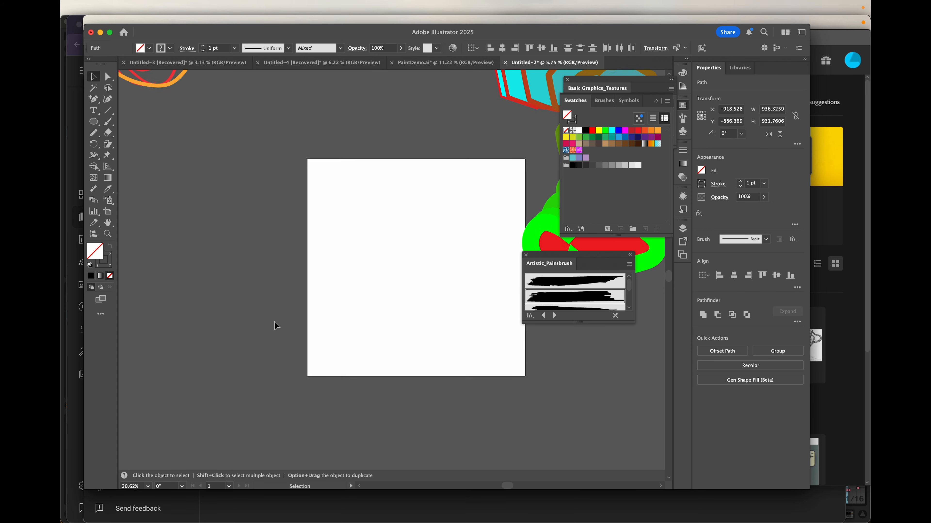
pyautogui.scroll(3, 275, 325)
pyautogui.hscroll(3, 276, 326)
pyautogui.scroll(1, 276, 326)
pyautogui.hscroll(-1, 276, 325)
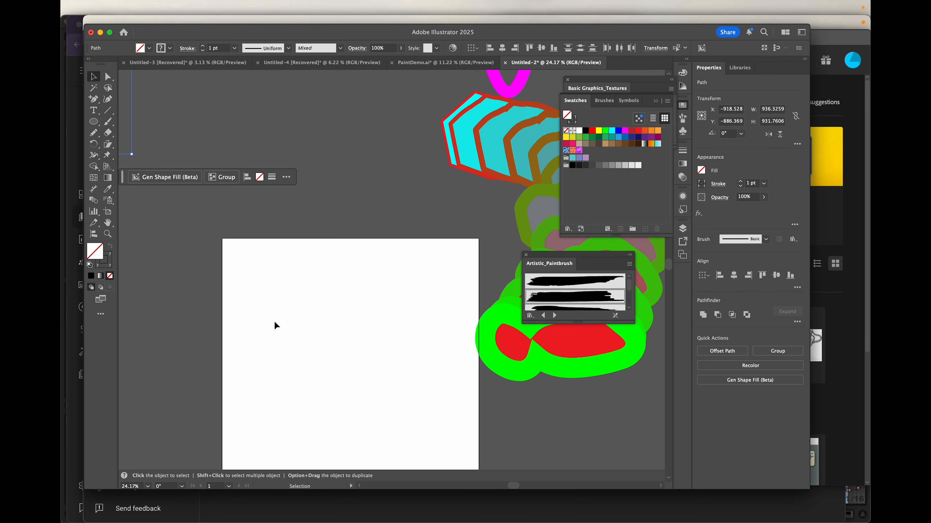
pyautogui.scroll(-5, 276, 325)
pyautogui.hscroll(1, 276, 325)
pyautogui.keyDown('alt'); pyautogui.scroll(3, 276, 325); pyautogui.keyUp('alt')
pyautogui.keyDown('alt'); pyautogui.scroll(-5, 276, 325); pyautogui.keyUp('alt')
pyautogui.scroll(-2, 275, 326)
pyautogui.scroll(-2, 276, 326)
pyautogui.hscroll(1, 276, 325)
pyautogui.rightClick(275, 325)
pyautogui.click(243, 286)
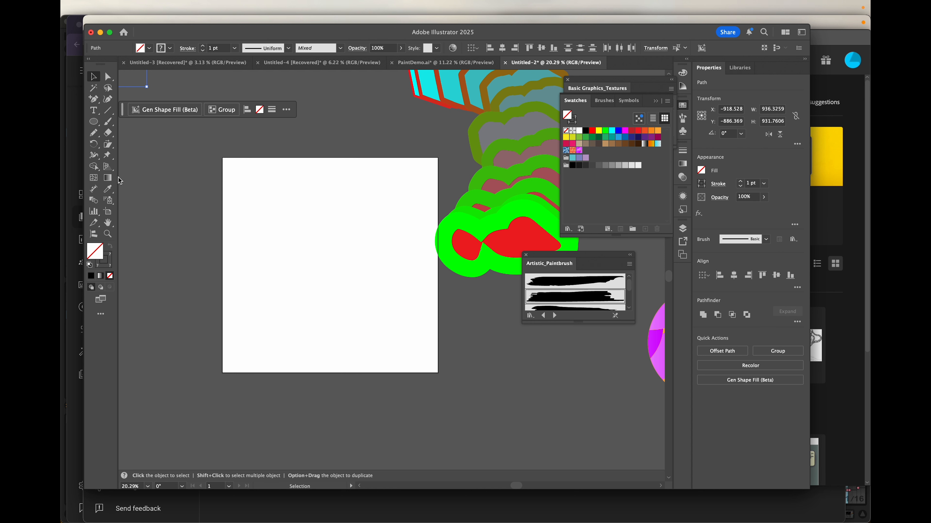
# Step: Draw a wide, thin rectangle about 629 × 83 px on the artboard and fill it with cyan
pyautogui.moveTo(94, 122); pyautogui.dragTo(142, 121)
pyautogui.moveTo(281, 229); pyautogui.dragTo(388, 243)
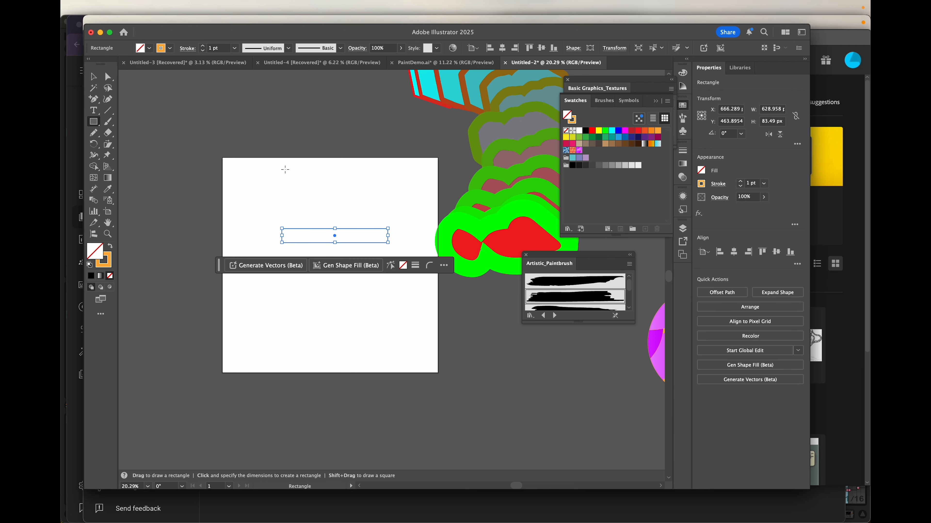
pyautogui.click(145, 49)
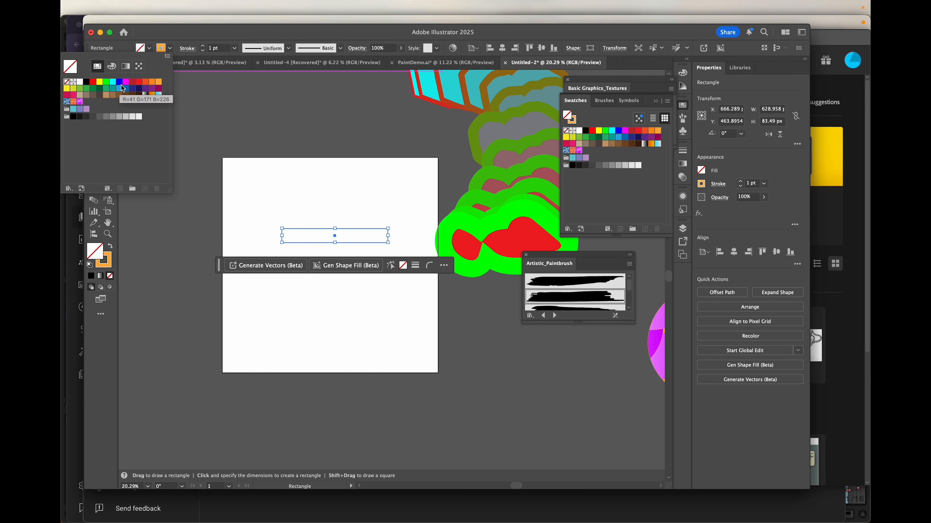
pyautogui.click(111, 84)
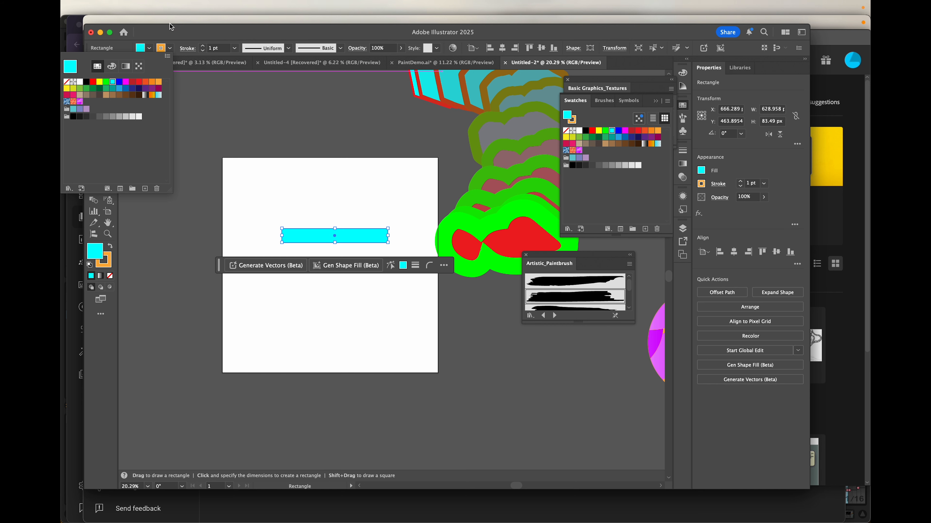
# Step: Give the cyan rectangle a dark green stroke with a weight of 16 pt
pyautogui.click(171, 48)
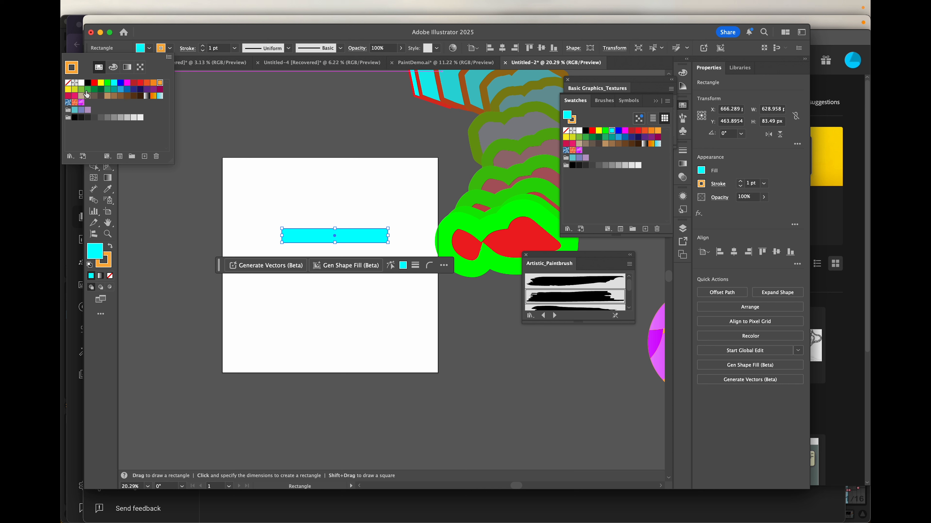
pyautogui.click(93, 90)
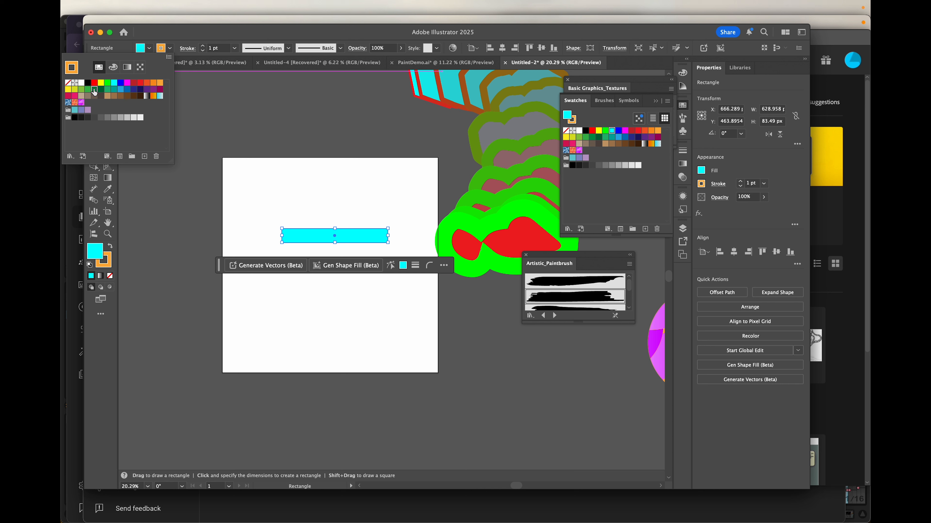
pyautogui.click(204, 47)
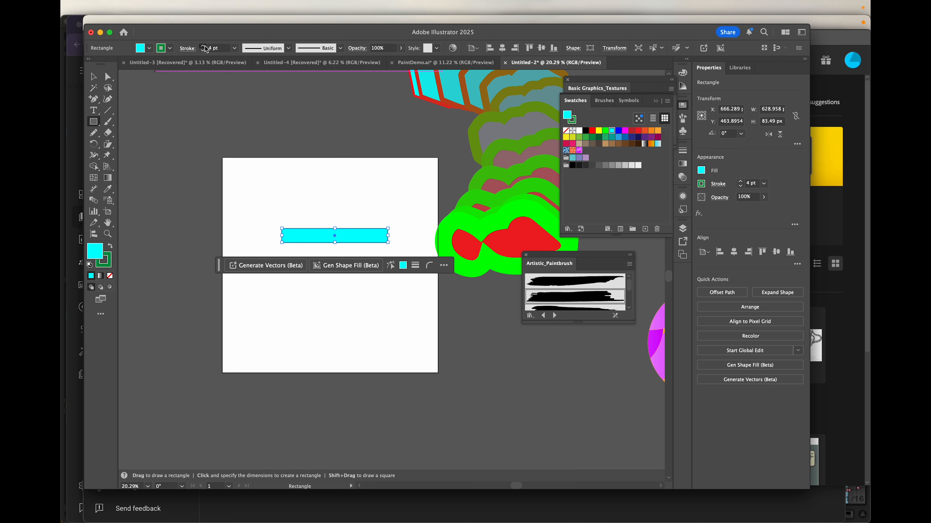
pyautogui.click(203, 46)
pyautogui.click(203, 46)
pyautogui.click(203, 47)
pyautogui.click(203, 47)
pyautogui.click(204, 46)
pyautogui.click(204, 47)
pyautogui.click(204, 47)
pyautogui.click(204, 47)
pyautogui.click(203, 46)
pyautogui.click(203, 47)
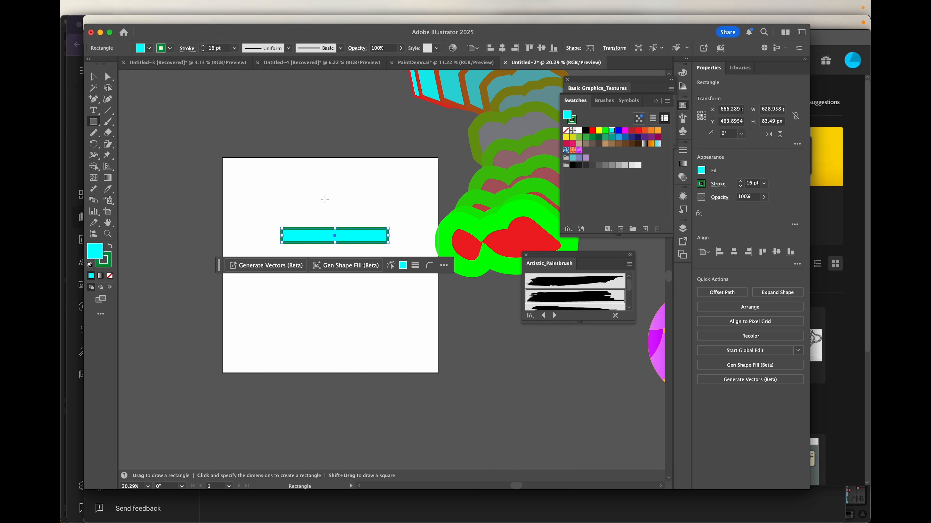
# Step: Place two smaller copies of the rectangle, about 299 × 34 px, one above its left end and one below its right end
pyautogui.scroll(3, 322, 197)
pyautogui.click(93, 77)
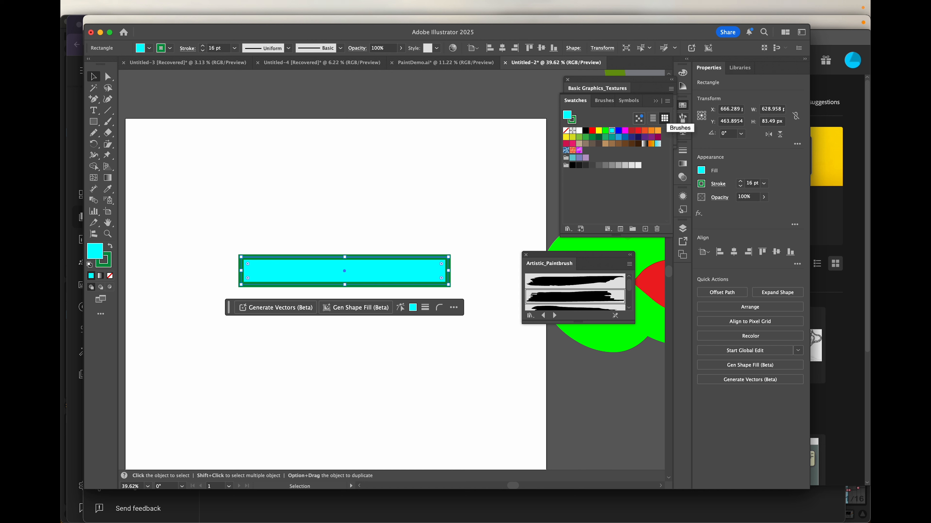
pyautogui.click(682, 118)
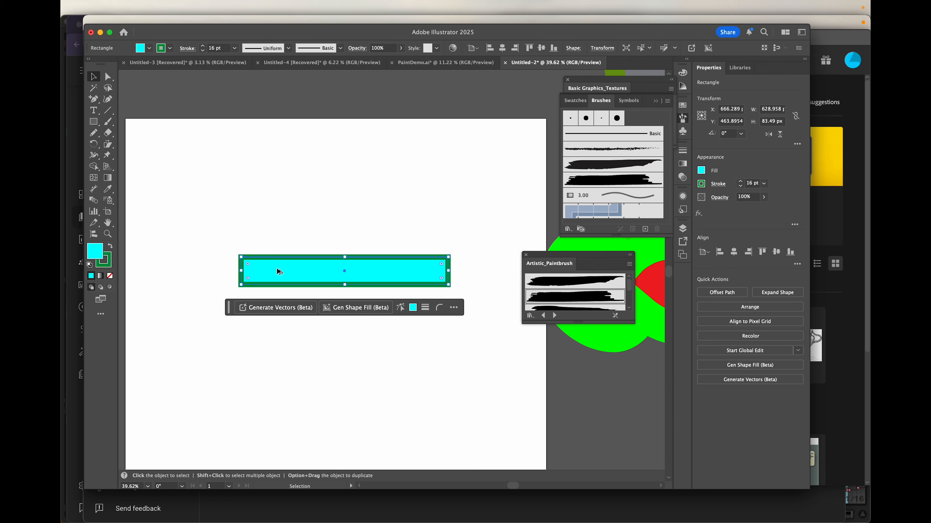
pyautogui.moveTo(279, 271); pyautogui.dragTo(211, 235)
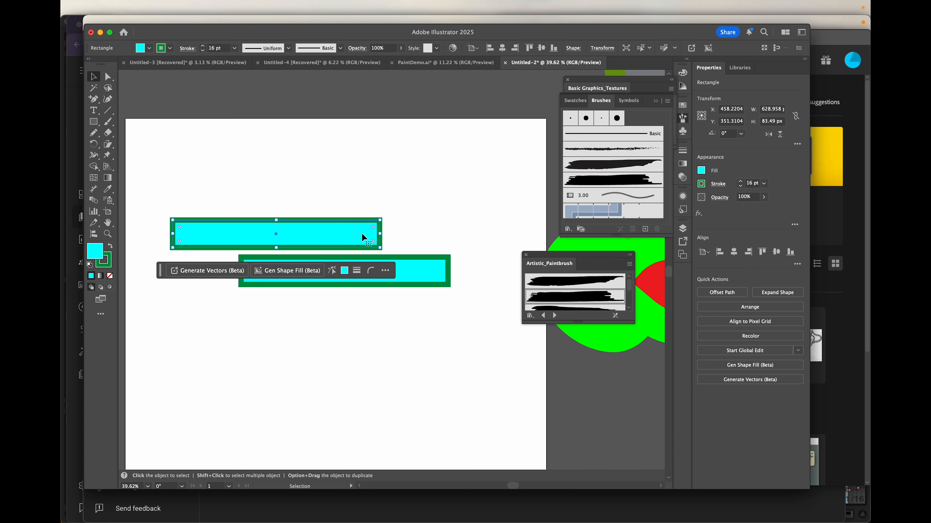
pyautogui.moveTo(381, 232)
pyautogui.mouseDown()
pyautogui.moveTo(266, 221)
pyautogui.moveTo(220, 228)
pyautogui.moveTo(219, 239)
pyautogui.moveTo(434, 305)
pyautogui.moveTo(468, 301)
pyautogui.mouseUp()
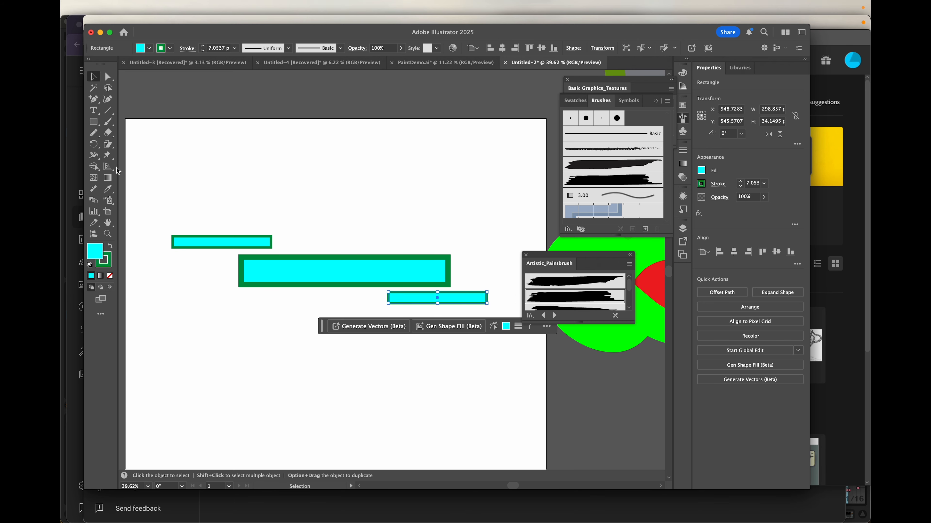
# Step: Create a new scatter brush from the three rectangles, keeping the default brush options
pyautogui.moveTo(208, 187); pyautogui.dragTo(233, 222)
pyautogui.moveTo(429, 311); pyautogui.dragTo(430, 311)
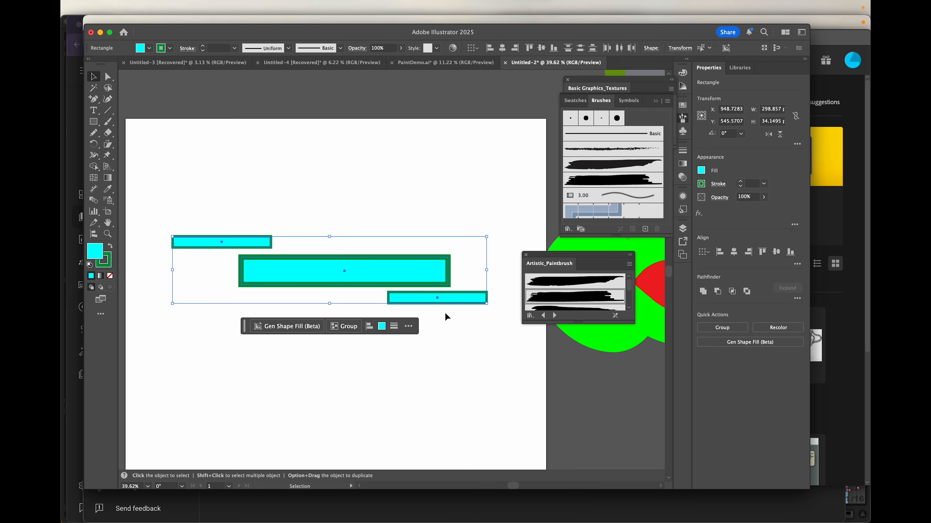
pyautogui.moveTo(405, 271)
pyautogui.mouseDown()
pyautogui.moveTo(557, 188)
pyautogui.moveTo(644, 119)
pyautogui.mouseUp()
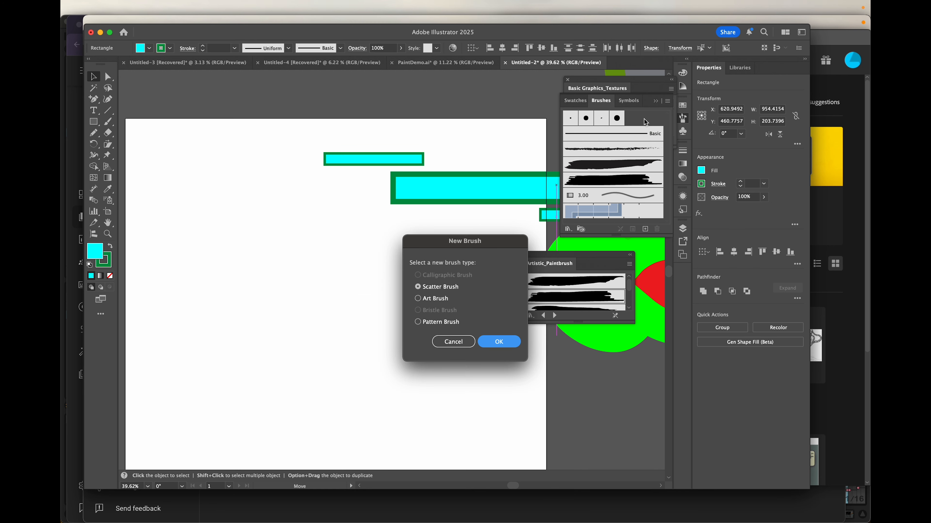
pyautogui.moveTo(449, 248); pyautogui.dragTo(234, 215)
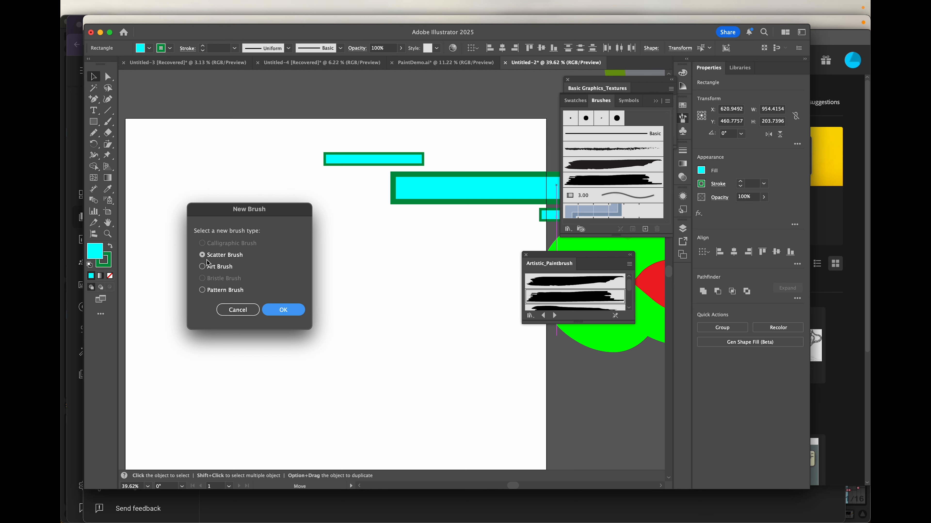
pyautogui.click(283, 309)
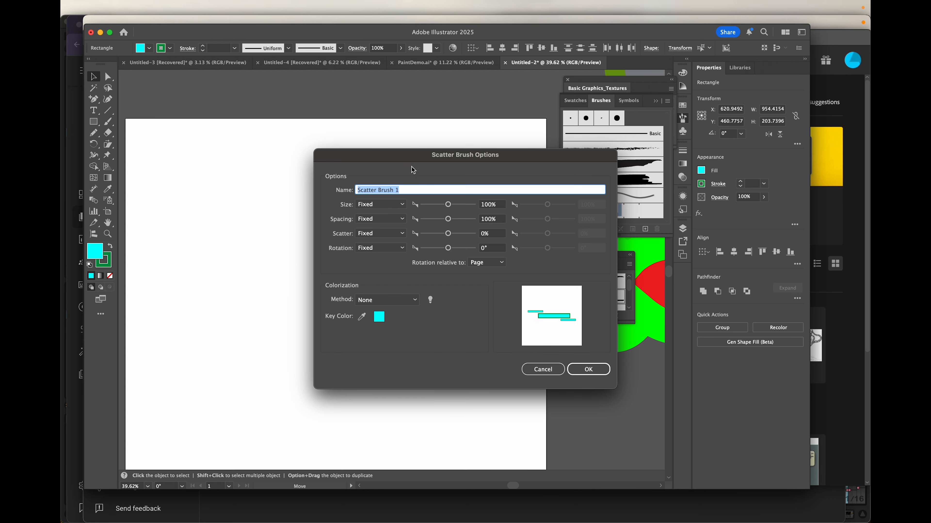
pyautogui.moveTo(405, 152); pyautogui.dragTo(257, 121)
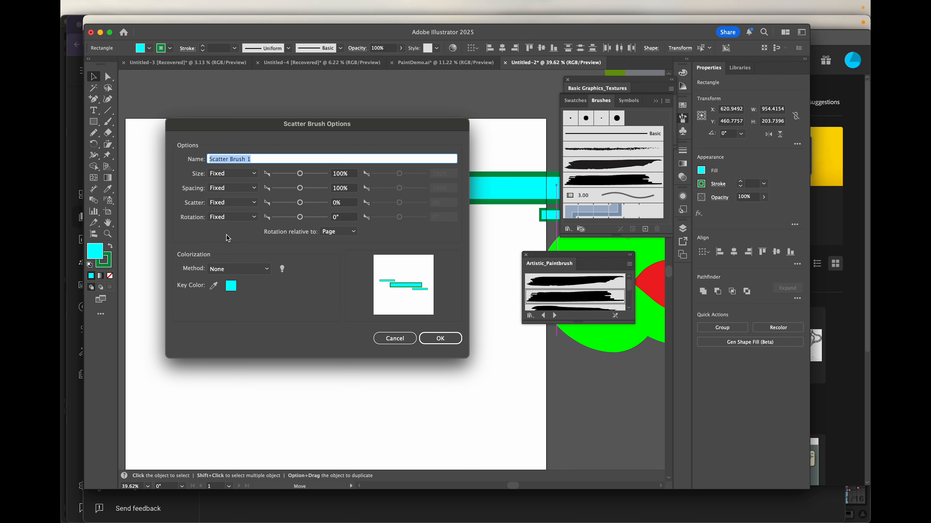
pyautogui.click(441, 339)
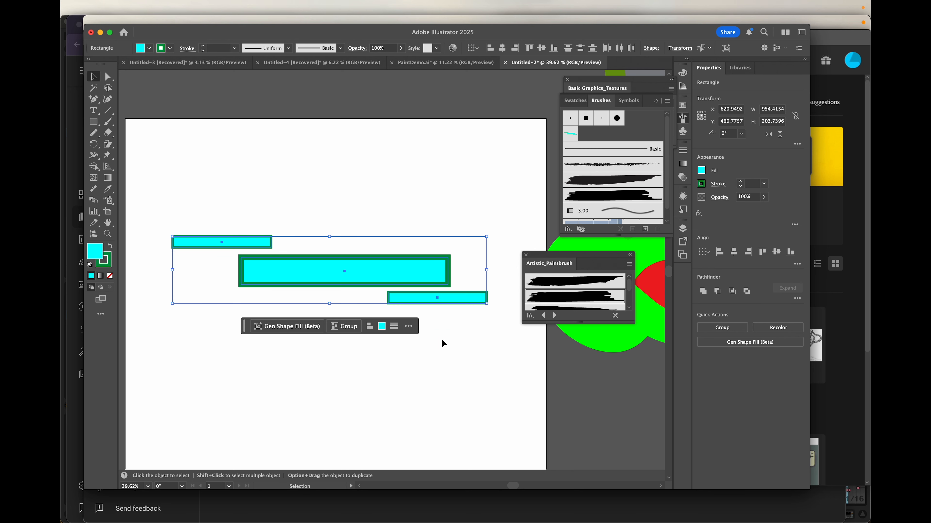
# Step: Undo applying the new scatter brush to the rectangles and paint strokes with it across the upper artboard and from its lower part leftwards
pyautogui.click(107, 121)
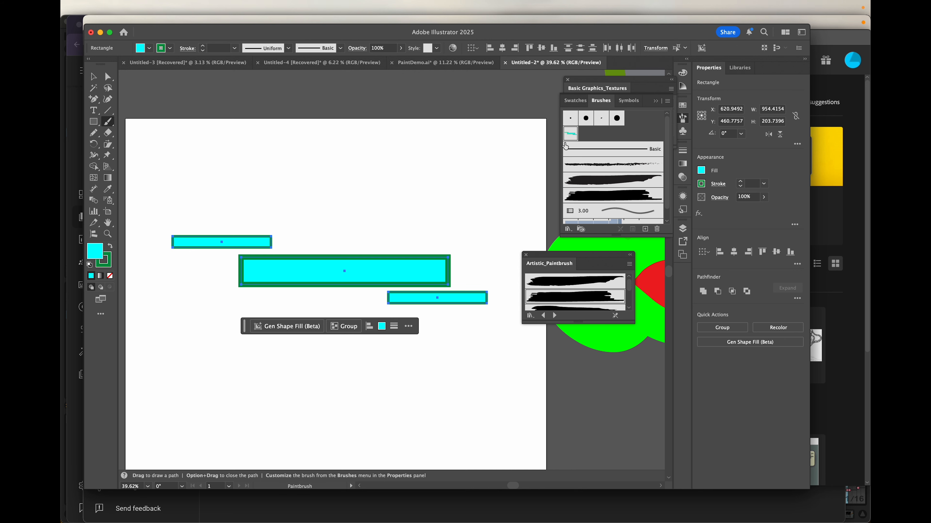
pyautogui.click(570, 134)
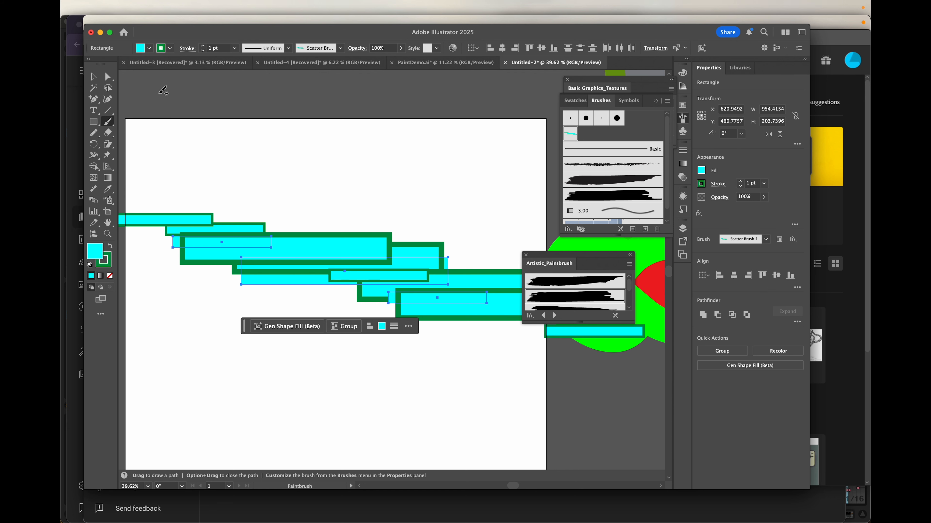
pyautogui.press('super+z')
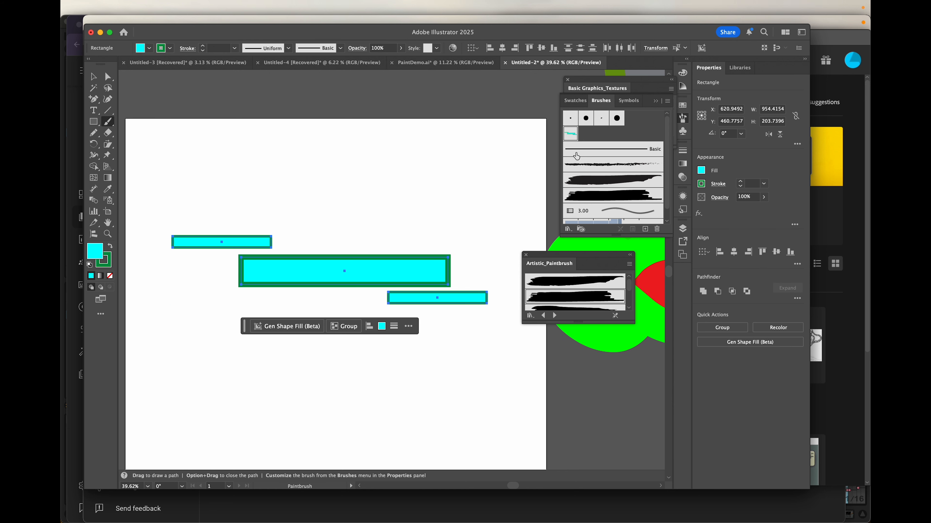
pyautogui.moveTo(266, 163); pyautogui.dragTo(484, 166)
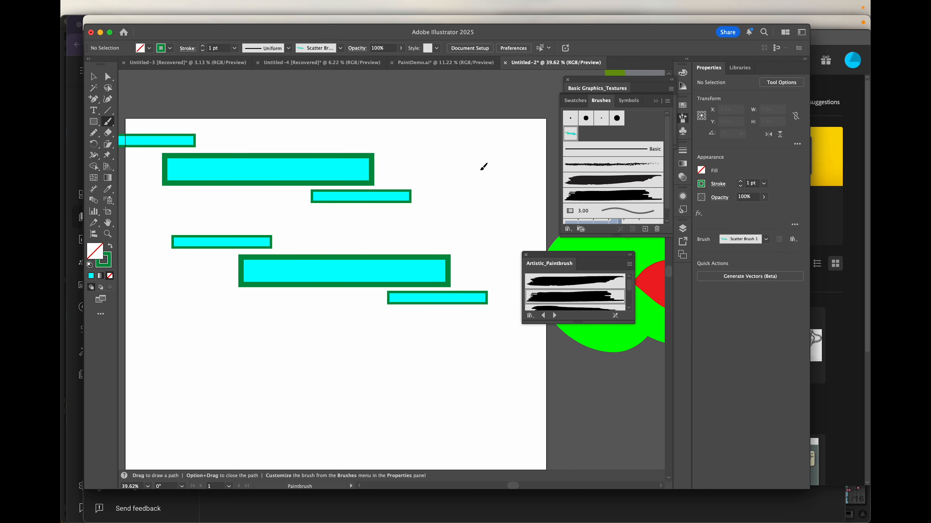
pyautogui.scroll(-5, 480, 164)
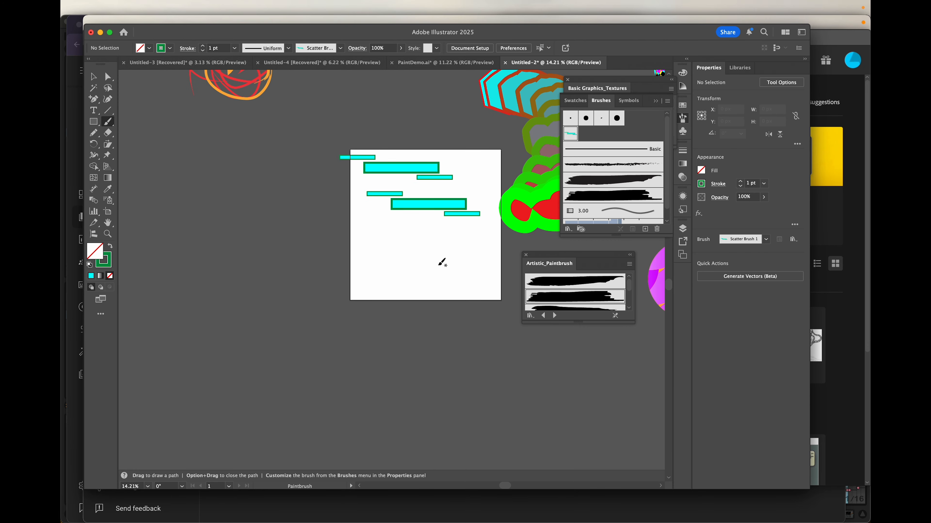
pyautogui.moveTo(427, 264)
pyautogui.mouseDown()
pyautogui.moveTo(295, 230)
pyautogui.moveTo(175, 229)
pyautogui.mouseUp()
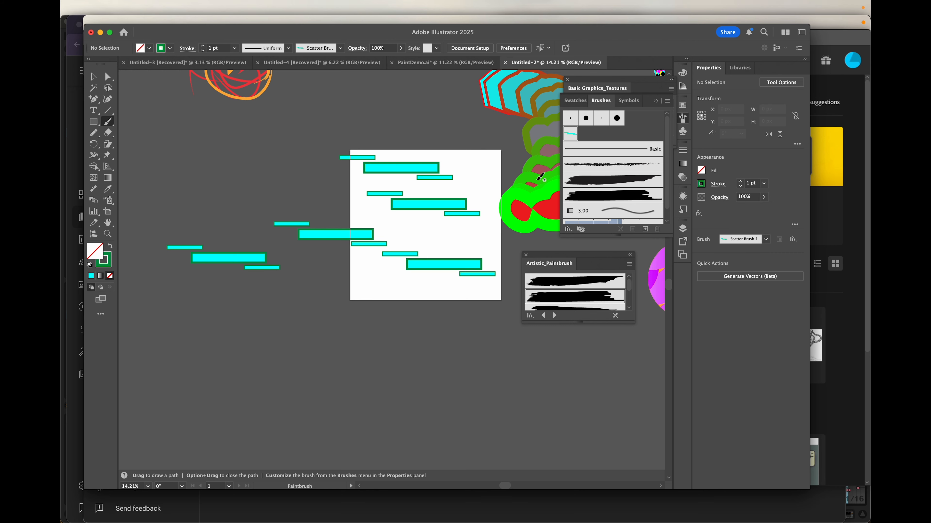
# Step: Set the fixed spacing of Scatter Brush 1 to 29% and apply the change to the existing strokes
pyautogui.doubleClick(568, 135)
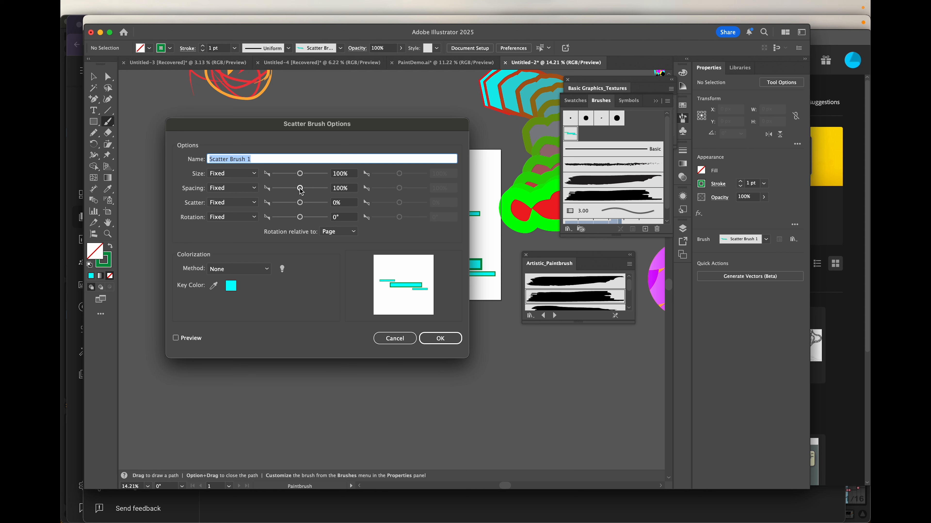
pyautogui.moveTo(300, 190); pyautogui.dragTo(281, 193)
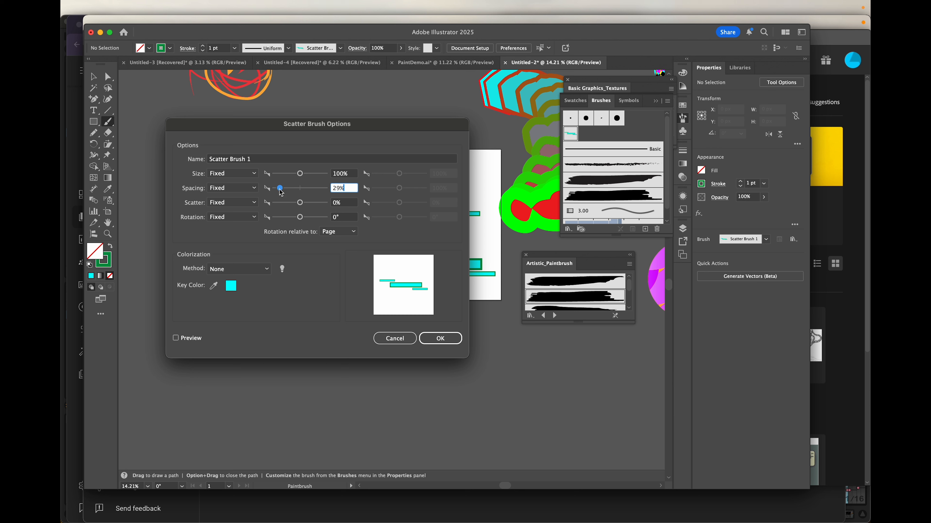
pyautogui.click(445, 340)
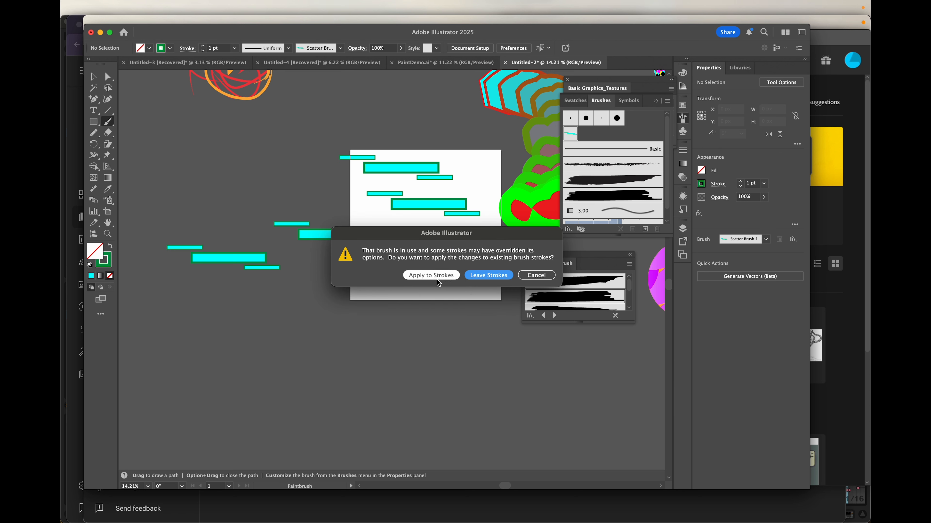
pyautogui.click(431, 276)
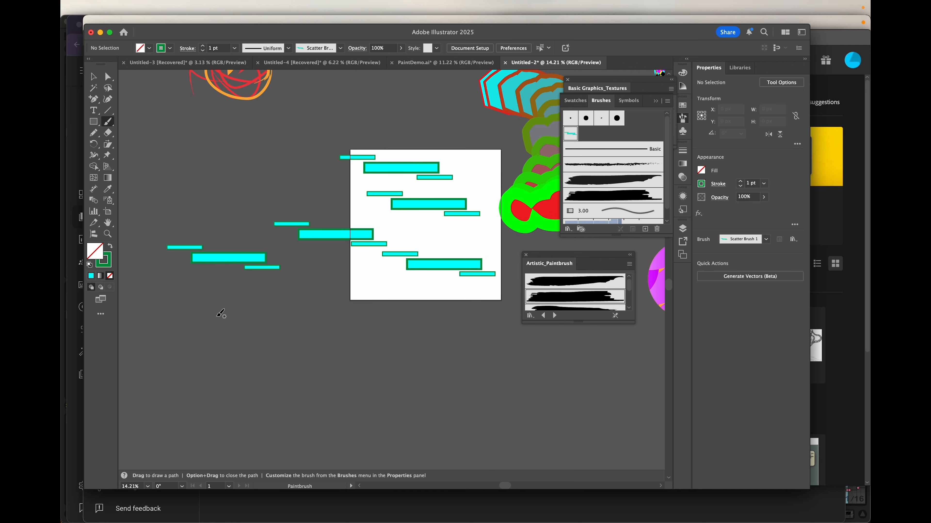
# Step: Paint three more curving strokes with Scatter Brush 1 on the canvas below and to the upper left of the artboard
pyautogui.moveTo(201, 326)
pyautogui.mouseDown()
pyautogui.moveTo(223, 322)
pyautogui.moveTo(249, 293)
pyautogui.moveTo(401, 326)
pyautogui.mouseUp()
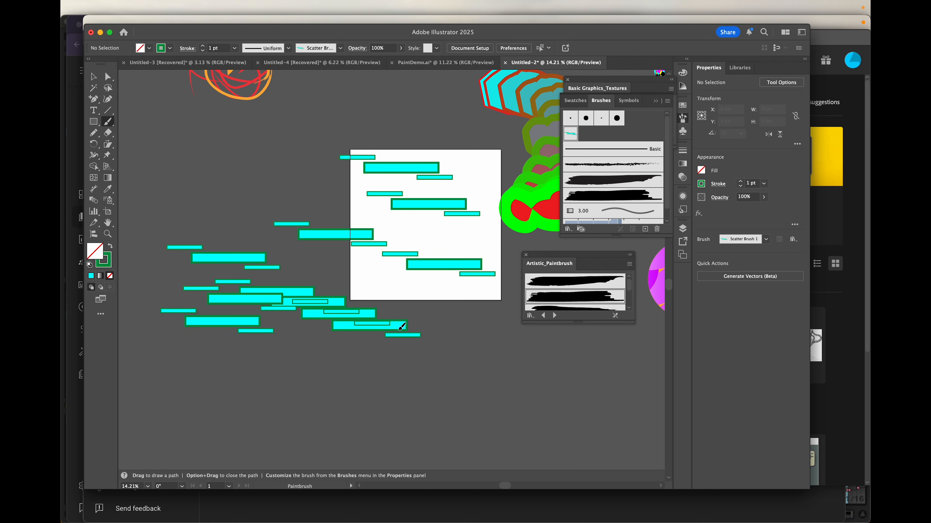
pyautogui.moveTo(290, 390)
pyautogui.mouseDown()
pyautogui.moveTo(412, 409)
pyautogui.moveTo(470, 335)
pyautogui.mouseUp()
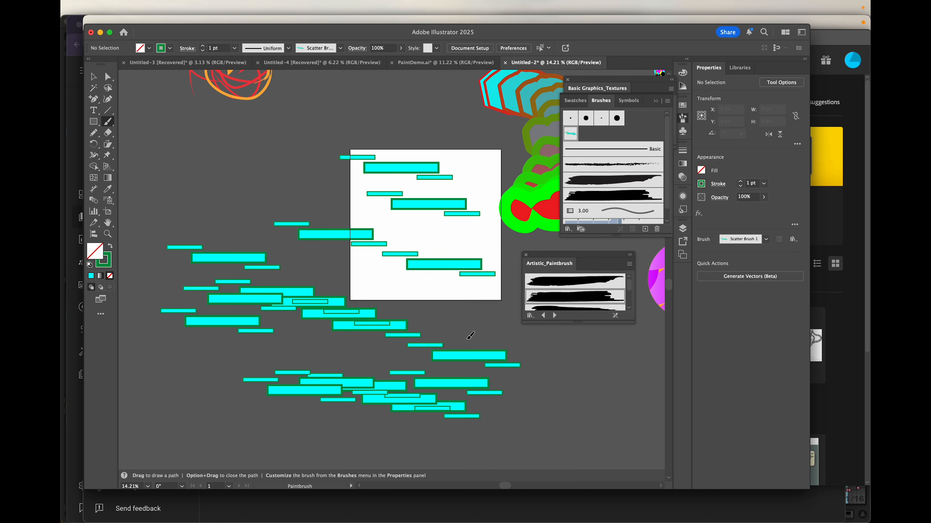
pyautogui.moveTo(172, 163); pyautogui.dragTo(252, 139)
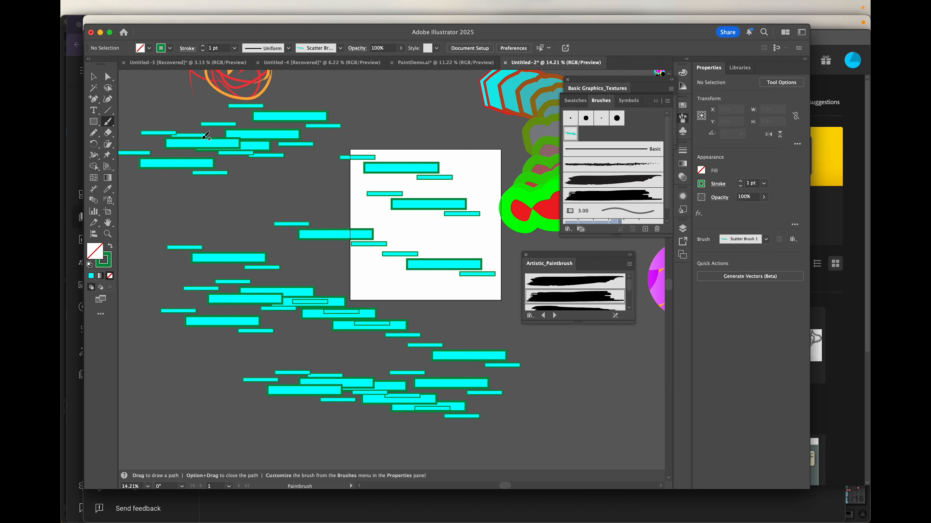
# Step: Paint another Scatter Brush 1 stroke below and beyond the artboard, and delete it along with the other two strokes below the artboard
pyautogui.moveTo(534, 408)
pyautogui.mouseDown()
pyautogui.moveTo(589, 361)
pyautogui.moveTo(637, 434)
pyautogui.mouseUp()
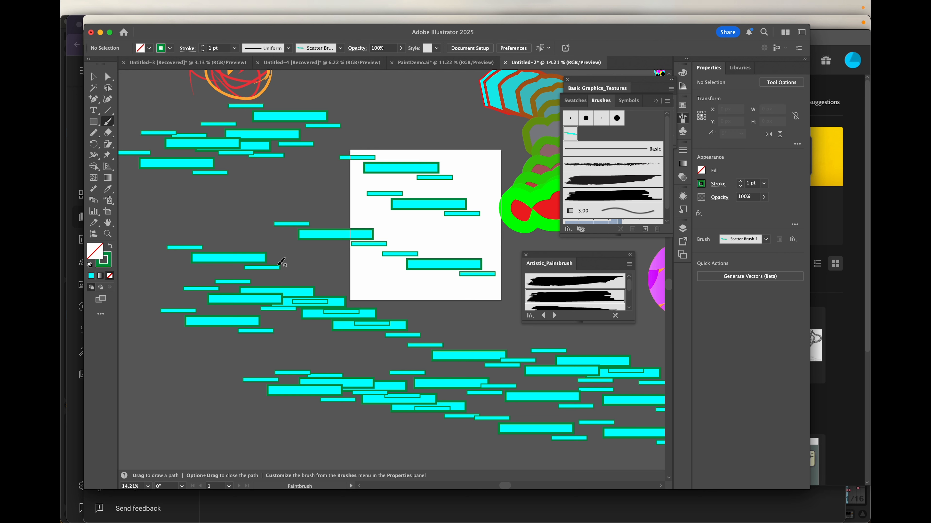
pyautogui.press('v')
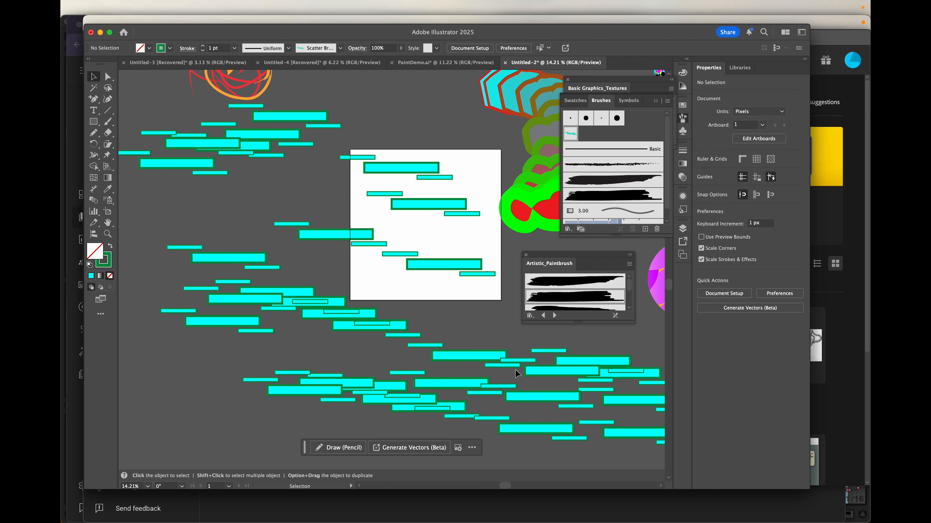
pyautogui.click(542, 369)
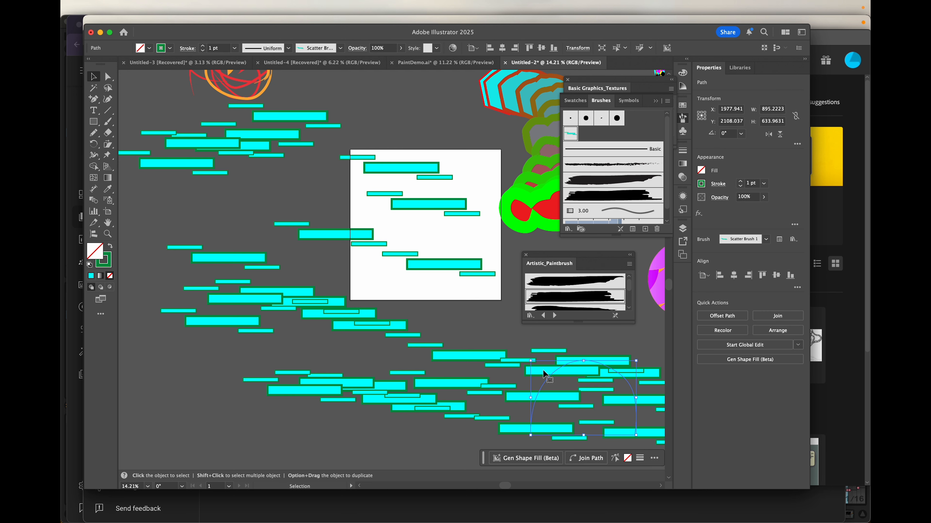
pyautogui.press('Delete')
pyautogui.click(357, 325)
pyautogui.press('Delete')
pyautogui.click(395, 393)
pyautogui.press('Delete')
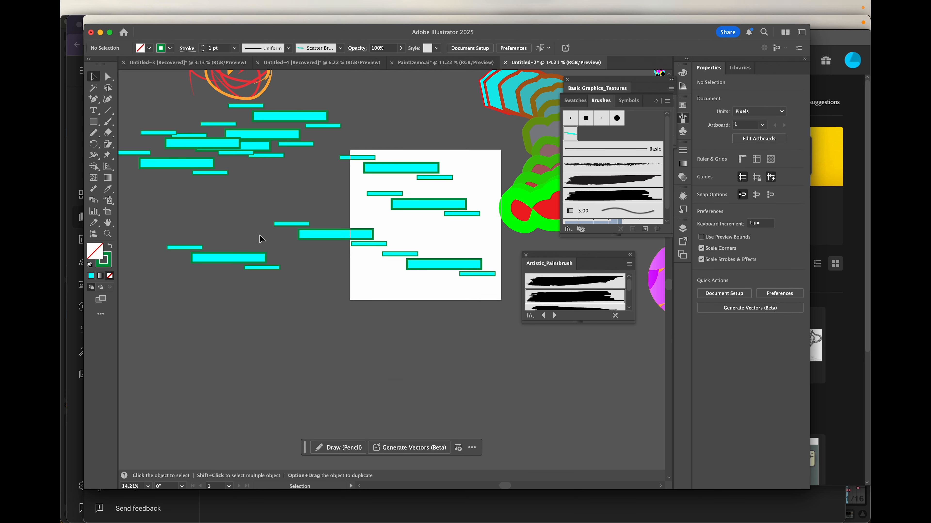
# Step: Set Scatter Brush 1's scatter to Random between −83% and 69%, leaving the existing strokes as they are
pyautogui.doubleClick(570, 134)
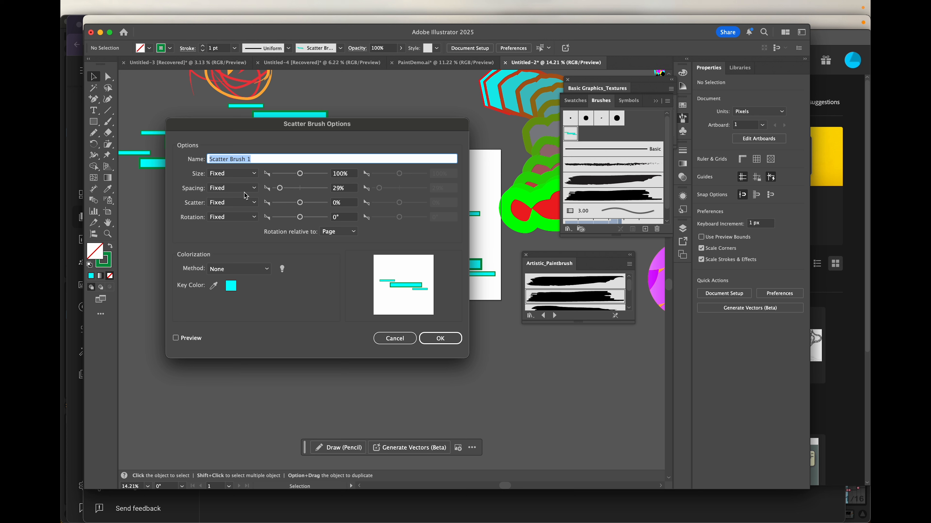
pyautogui.click(256, 205)
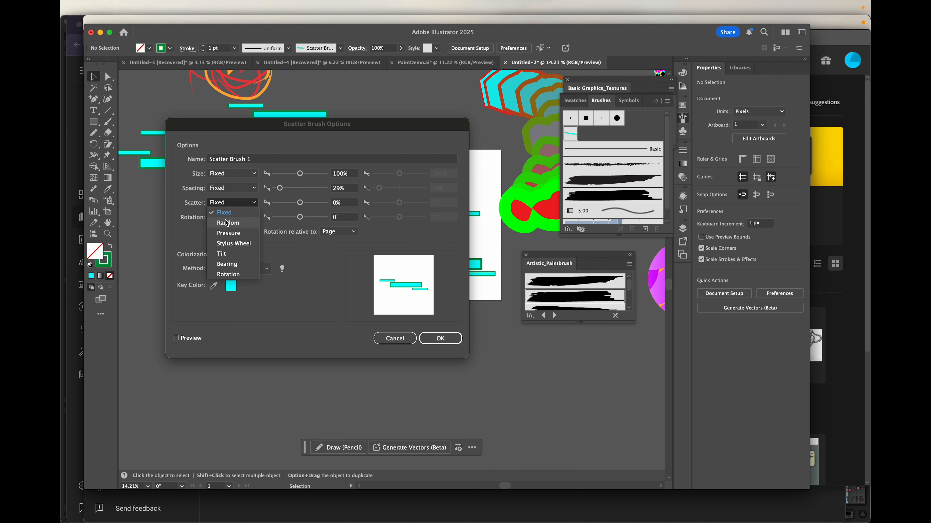
pyautogui.click(222, 226)
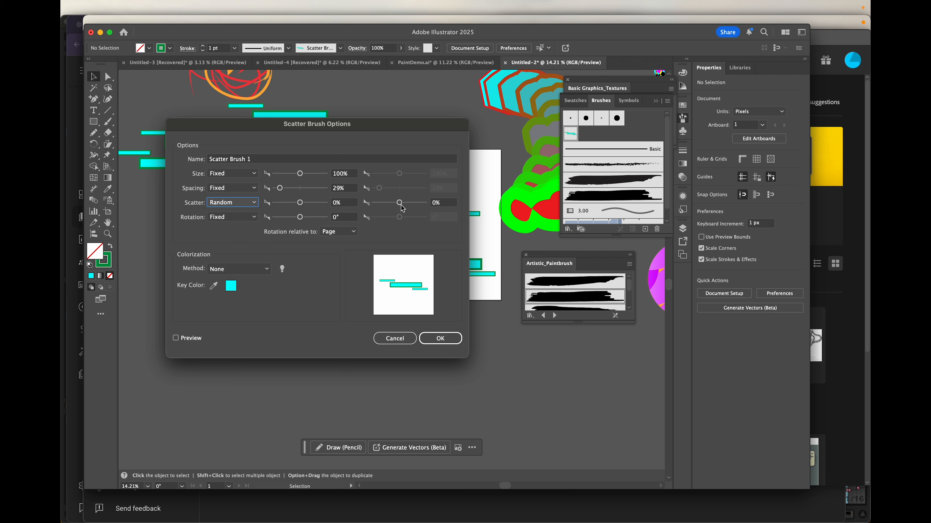
pyautogui.moveTo(300, 204); pyautogui.dragTo(298, 204)
pyautogui.moveTo(401, 206); pyautogui.dragTo(402, 205)
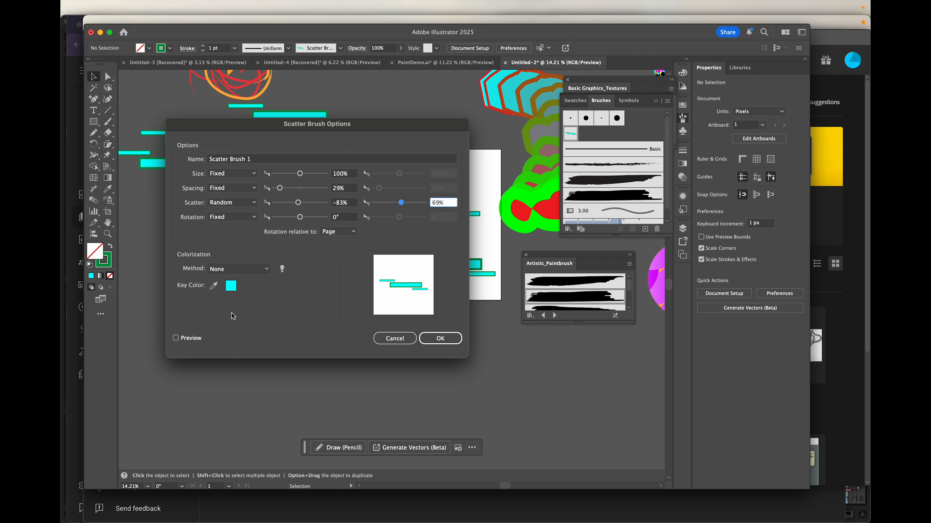
pyautogui.click(437, 341)
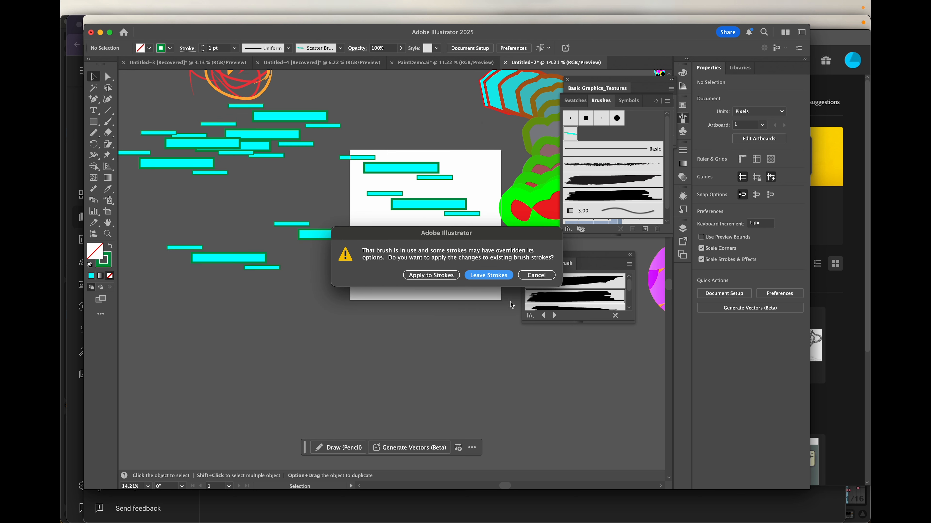
pyautogui.click(501, 275)
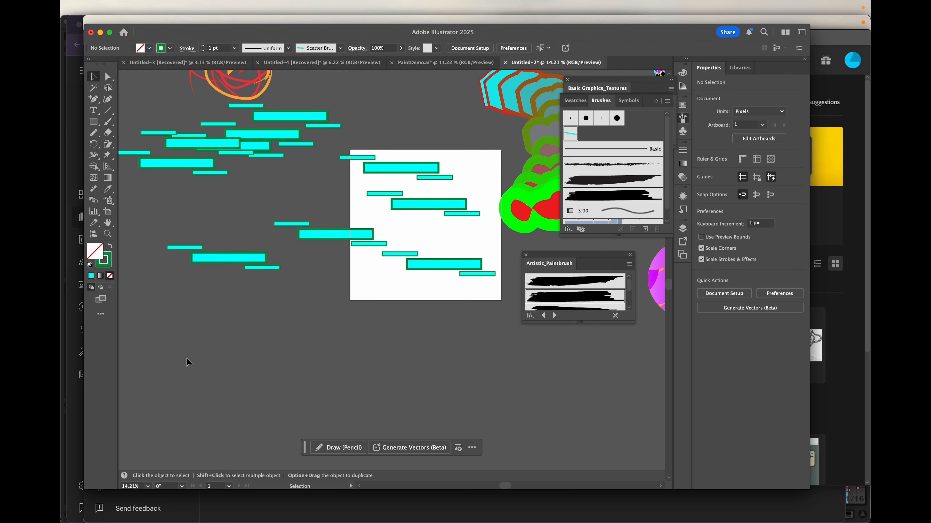
# Step: Paint two Scatter Brush 1 strokes on the canvas below the artboard, one to its lower left and one to its lower right
pyautogui.click(107, 122)
pyautogui.moveTo(235, 337); pyautogui.dragTo(385, 358)
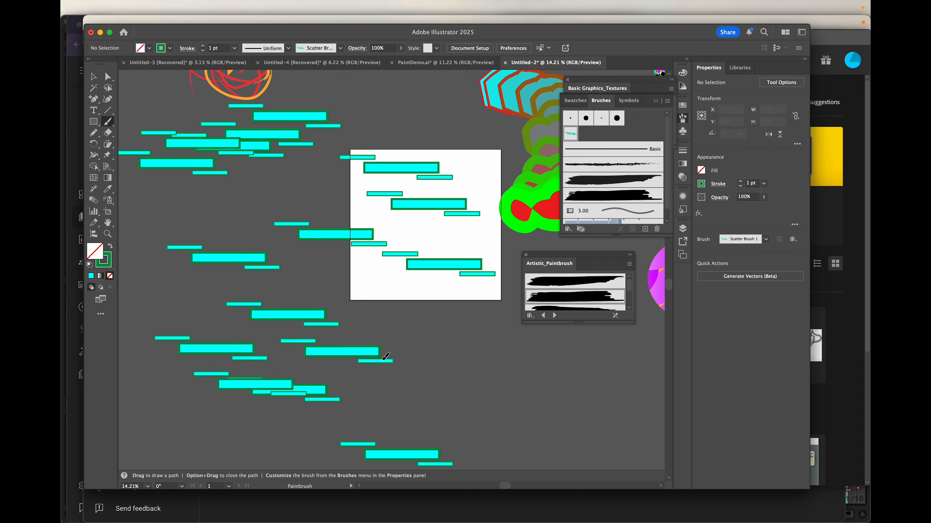
pyautogui.moveTo(492, 397); pyautogui.dragTo(636, 400)
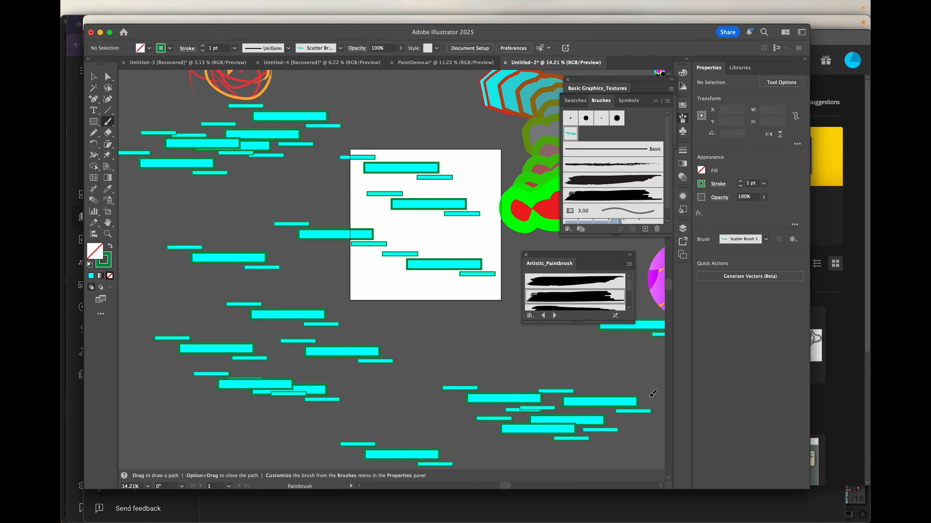
# Step: Set Scatter Brush 1's random scatter to −20% and 20%, apply it to existing strokes, and paint a long horizontal stroke across the empty upper canvas
pyautogui.scroll(-5, 557, 410)
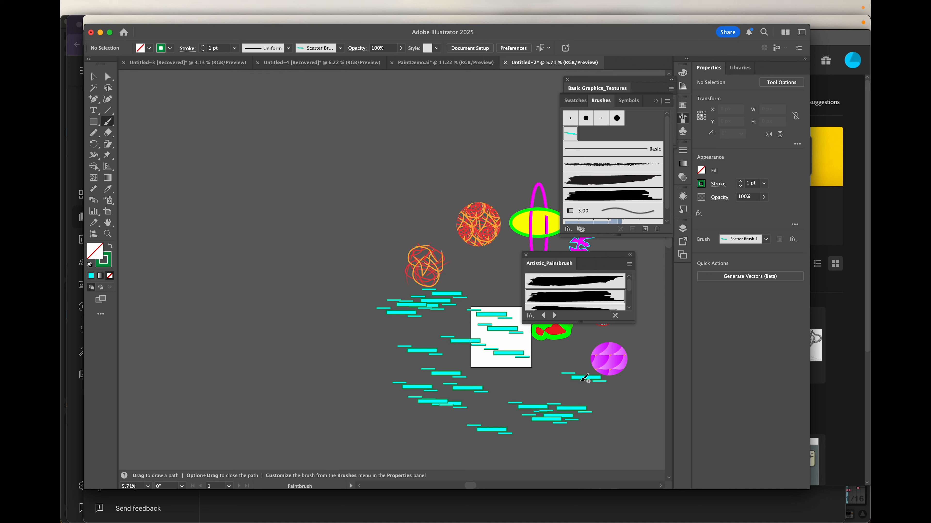
pyautogui.doubleClick(571, 134)
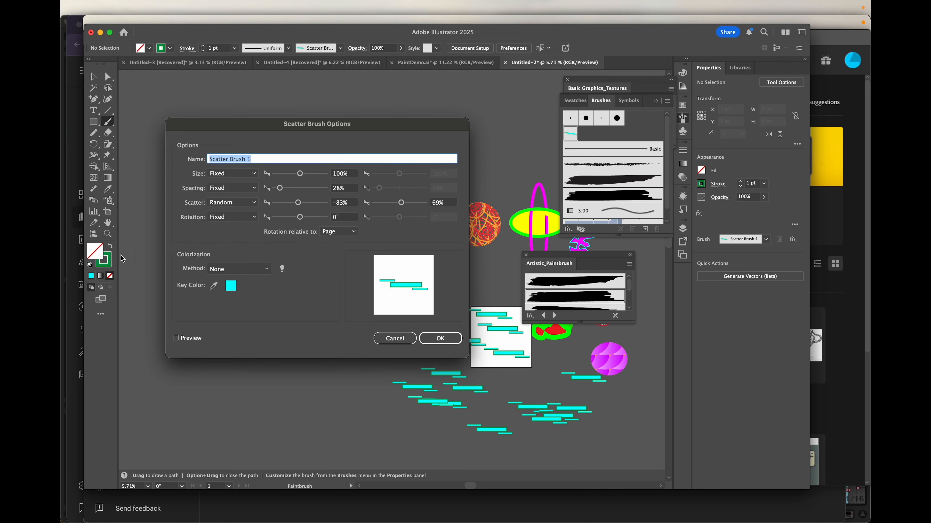
pyautogui.click(348, 208)
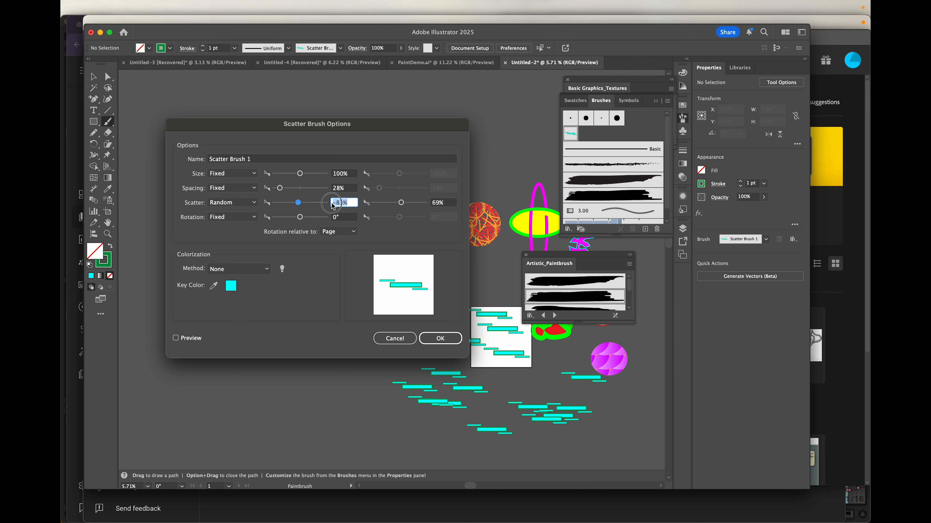
pyautogui.write('20')
pyautogui.moveTo(347, 202); pyautogui.dragTo(327, 203)
pyautogui.write('-')
pyautogui.click(438, 206)
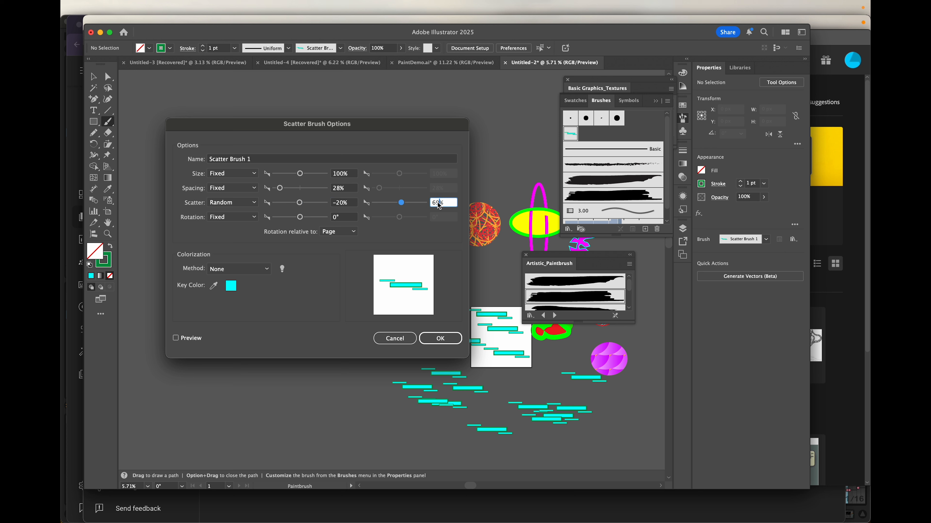
pyautogui.moveTo(443, 203); pyautogui.dragTo(423, 202)
pyautogui.write('20')
pyautogui.click(441, 343)
pyautogui.click(425, 276)
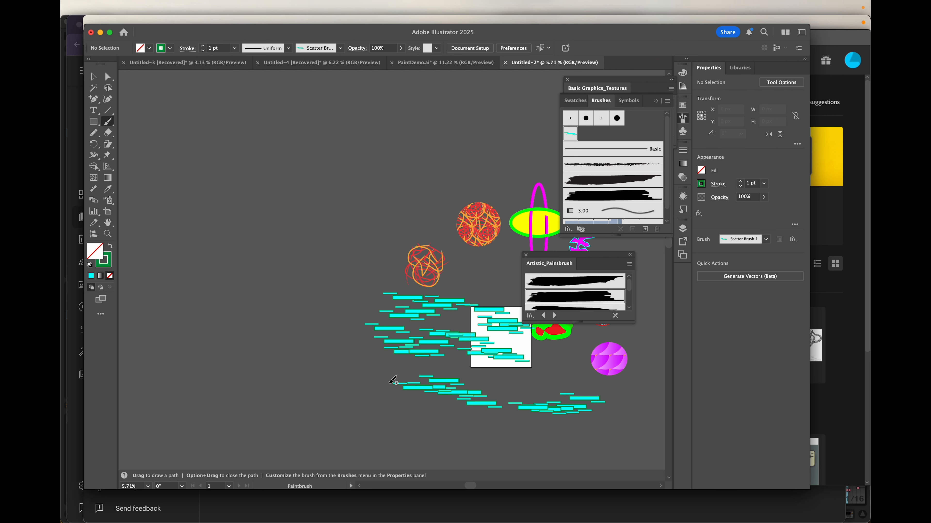
pyautogui.moveTo(176, 130); pyautogui.dragTo(443, 128)
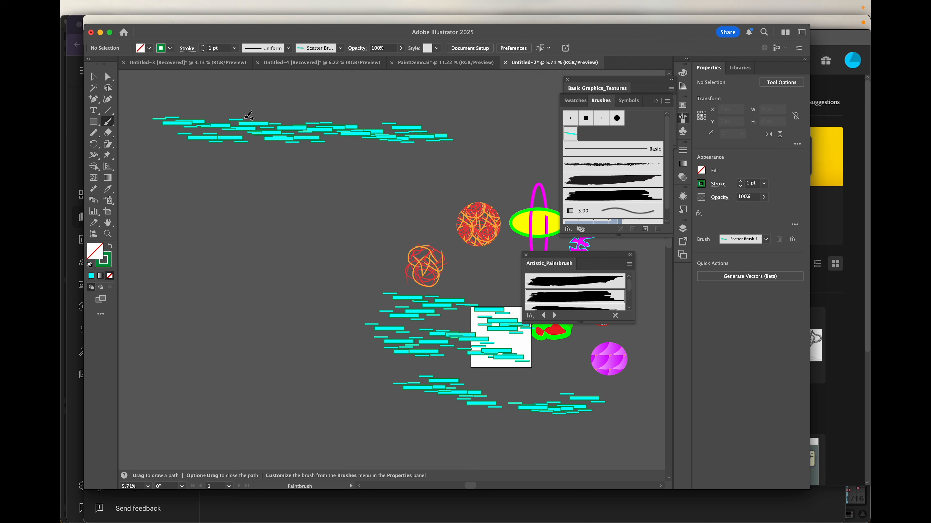
# Step: Set Scatter Brush 1's rotation to Random between −15° and 15° and apply the change to the existing strokes
pyautogui.click(571, 135)
pyautogui.doubleClick(571, 134)
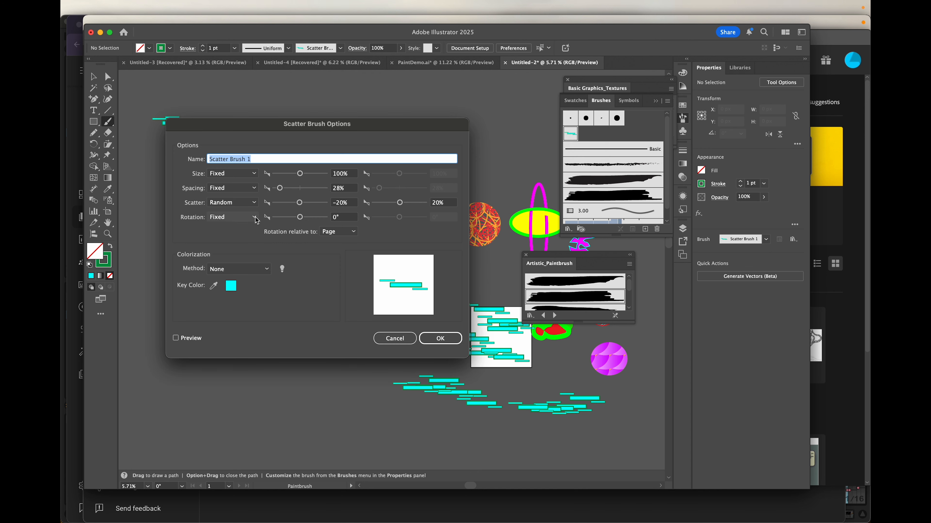
pyautogui.click(233, 217)
pyautogui.click(228, 237)
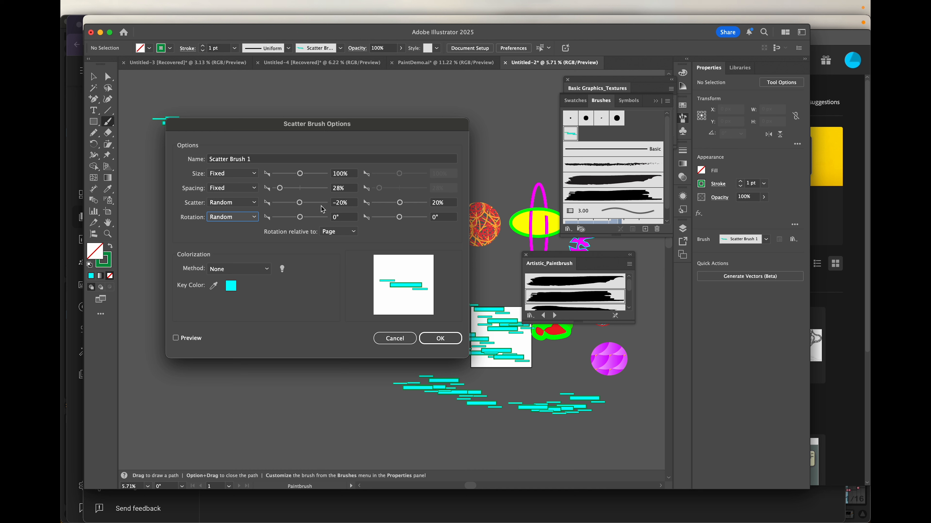
pyautogui.click(342, 218)
pyautogui.write('15')
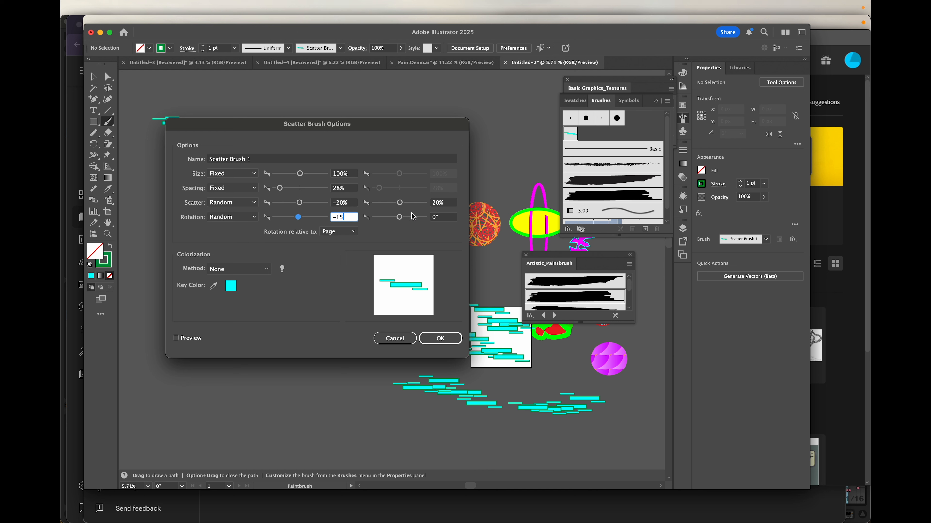
pyautogui.click(441, 219)
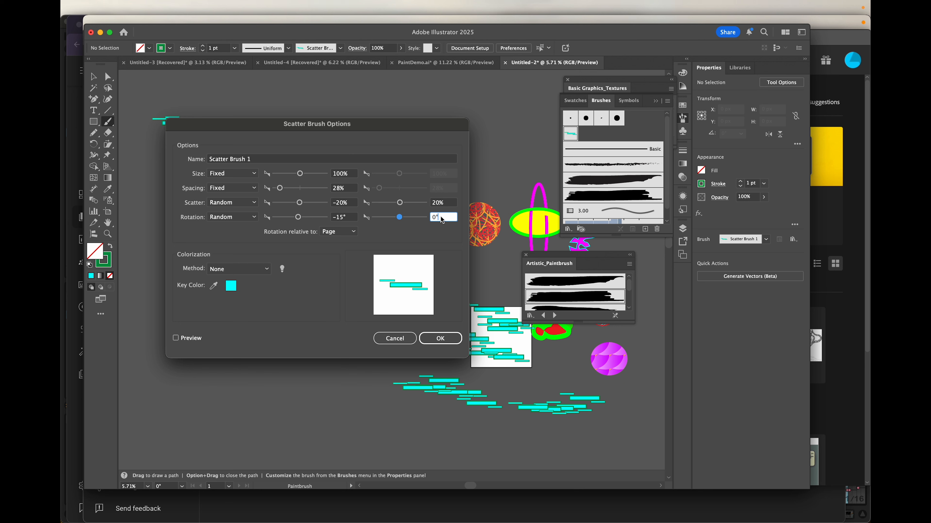
pyautogui.write('15')
pyautogui.click(450, 342)
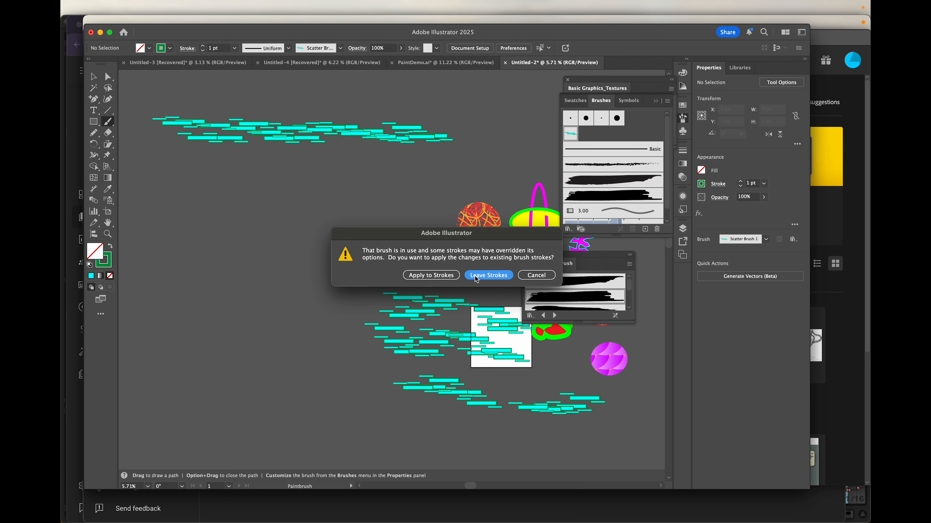
pyautogui.click(447, 276)
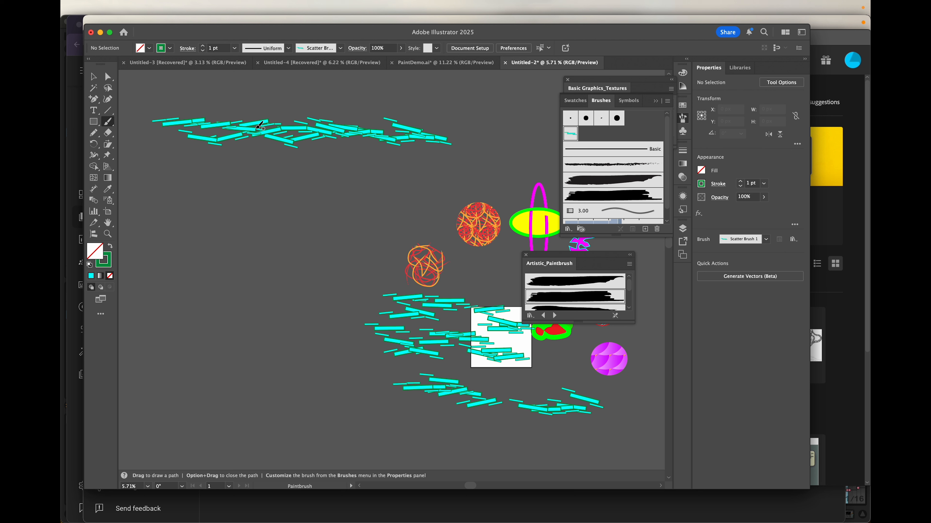
# Step: Paint three curving Scatter Brush 1 strokes on the empty canvas left of the artboard
pyautogui.moveTo(206, 231)
pyautogui.mouseDown()
pyautogui.moveTo(253, 221)
pyautogui.moveTo(331, 212)
pyautogui.mouseUp()
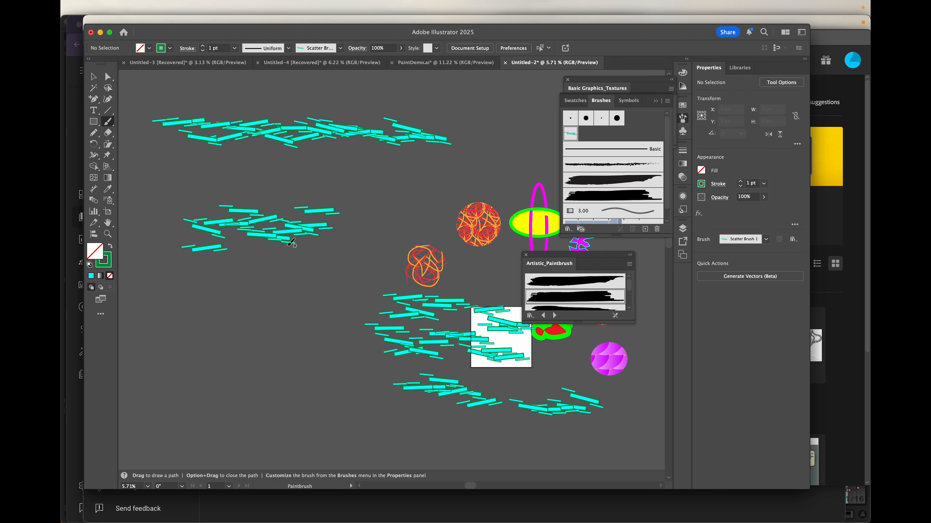
pyautogui.moveTo(229, 312); pyautogui.dragTo(396, 211)
pyautogui.moveTo(253, 336)
pyautogui.mouseDown()
pyautogui.moveTo(239, 395)
pyautogui.moveTo(337, 395)
pyautogui.mouseUp()
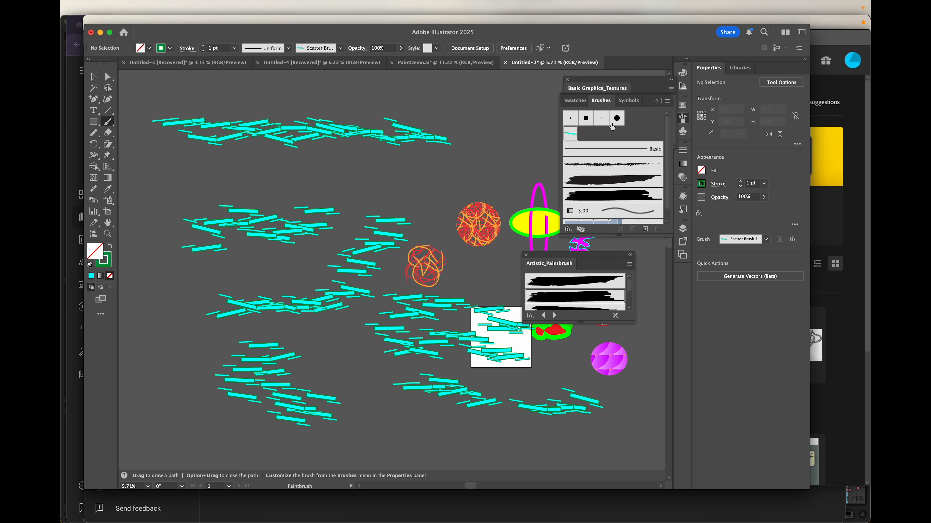
# Step: Set Scatter Brush 1's size to Random between 87% and 301% and apply the change to the existing strokes
pyautogui.click(572, 136)
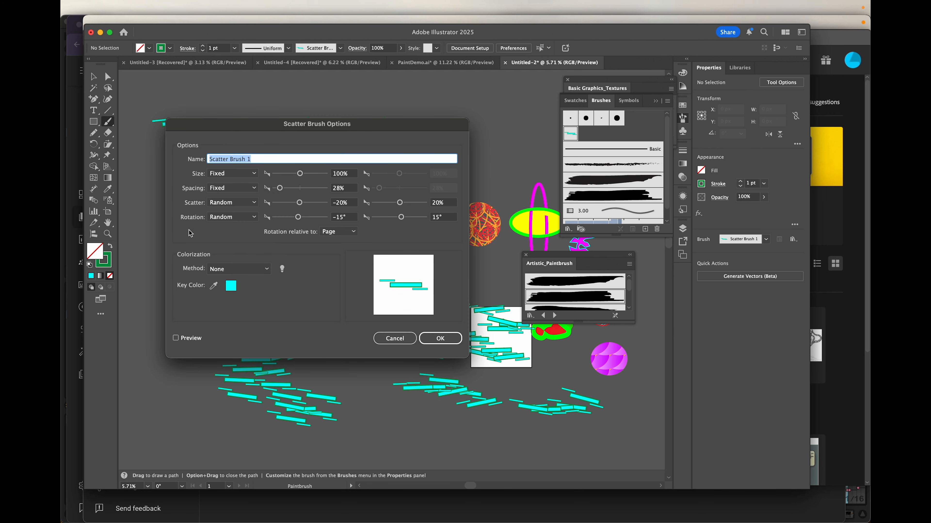
pyautogui.click(234, 173)
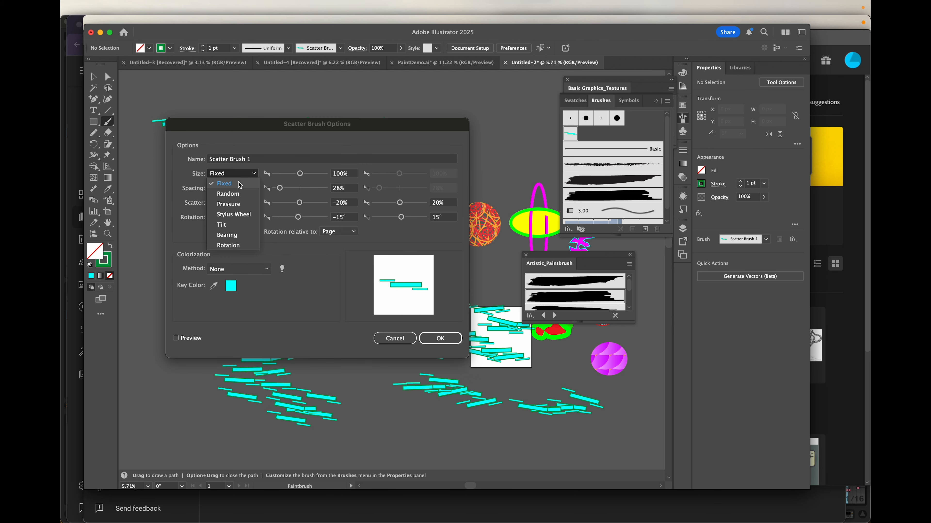
pyautogui.click(236, 194)
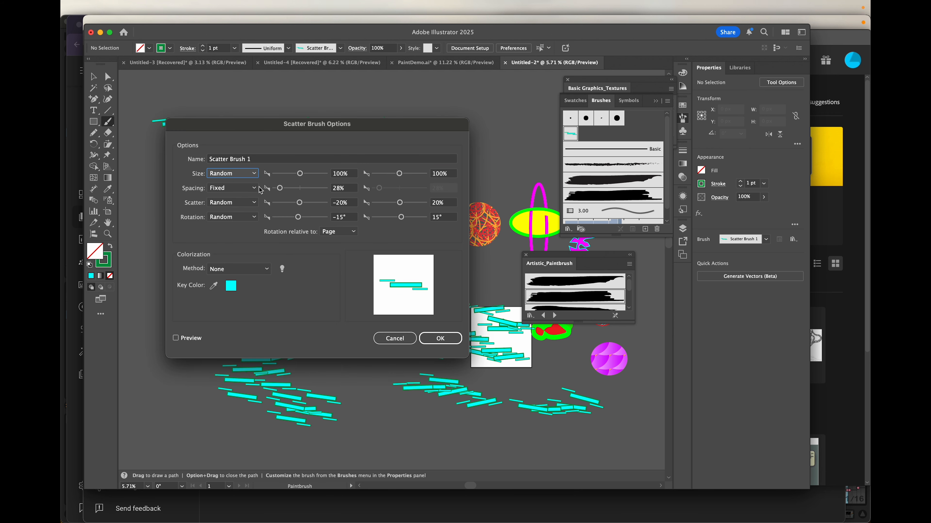
pyautogui.click(297, 176)
pyautogui.click(405, 174)
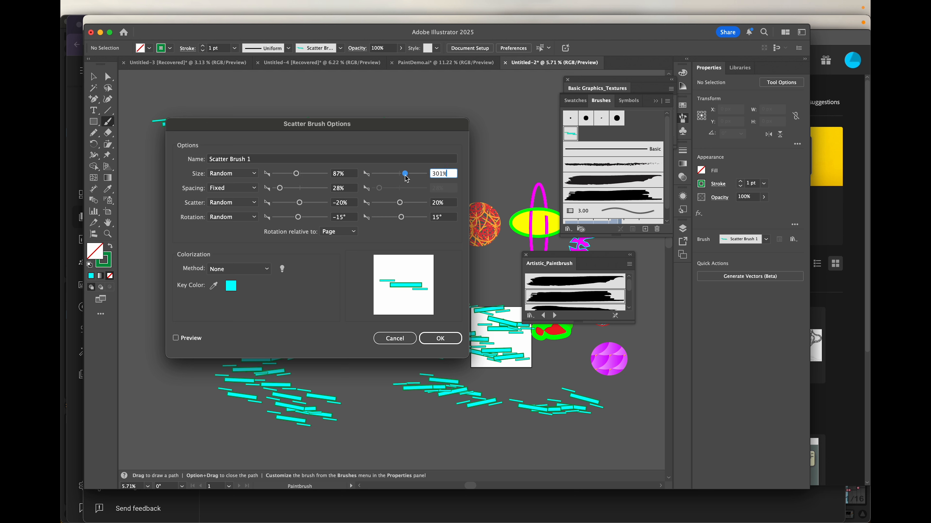
pyautogui.click(433, 338)
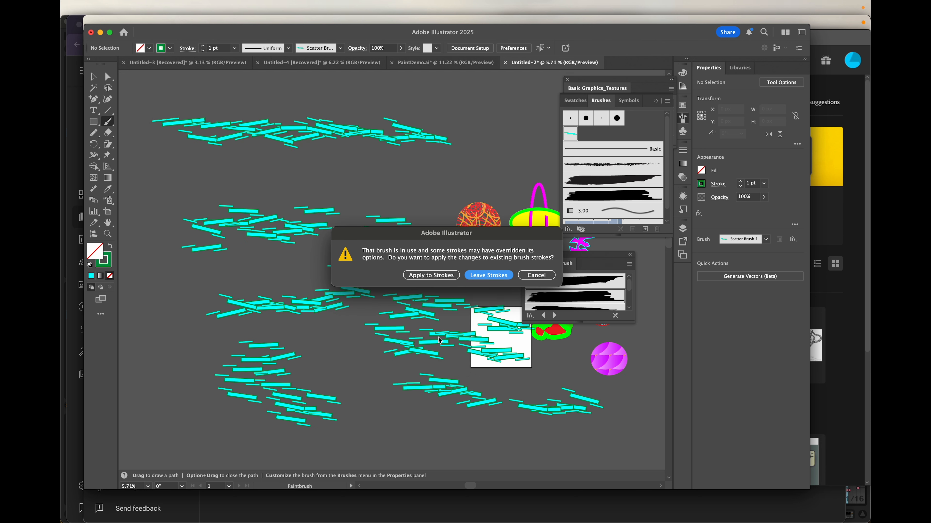
pyautogui.click(441, 274)
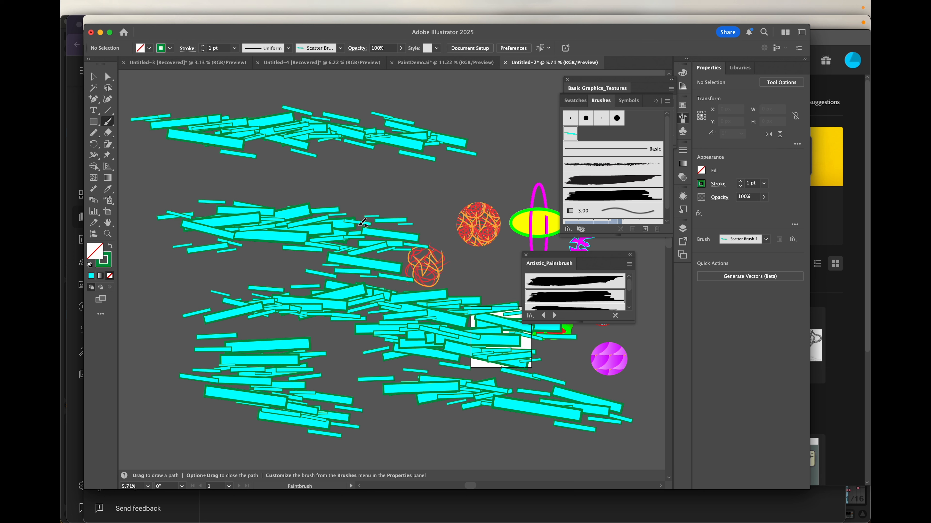
# Step: Delete the scatter brush strokes on the canvas to the left and upper left of the artboard
pyautogui.click(94, 76)
pyautogui.moveTo(201, 102)
pyautogui.mouseDown()
pyautogui.moveTo(326, 399)
pyautogui.moveTo(394, 413)
pyautogui.moveTo(384, 413)
pyautogui.mouseUp()
pyautogui.press('Delete')
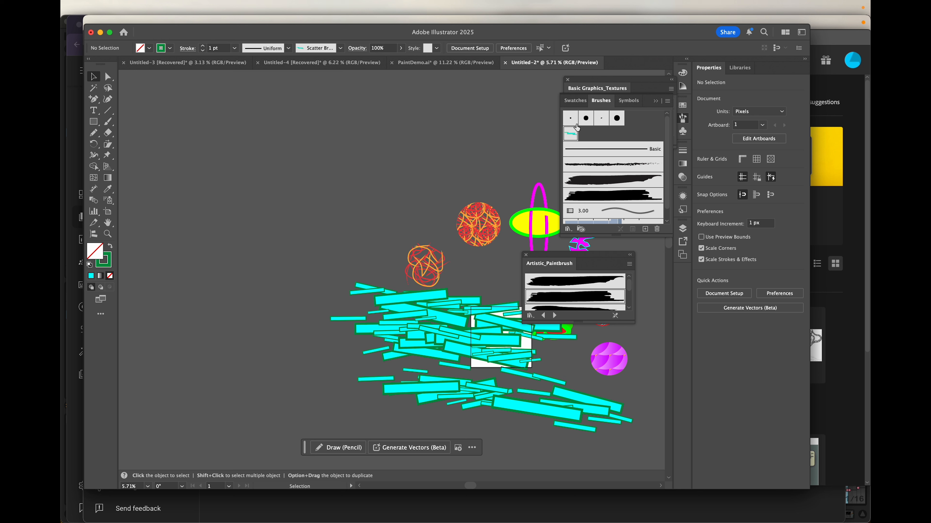
pyautogui.click(570, 229)
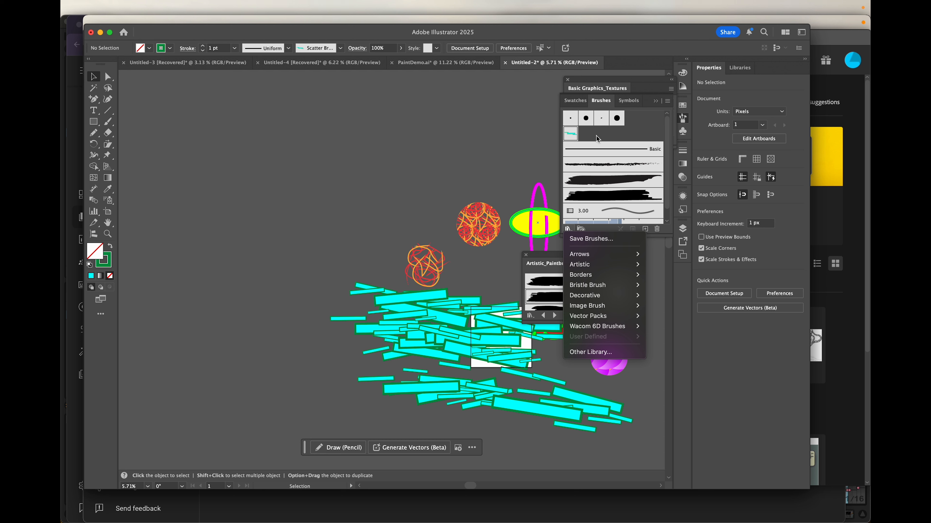
pyautogui.click(649, 118)
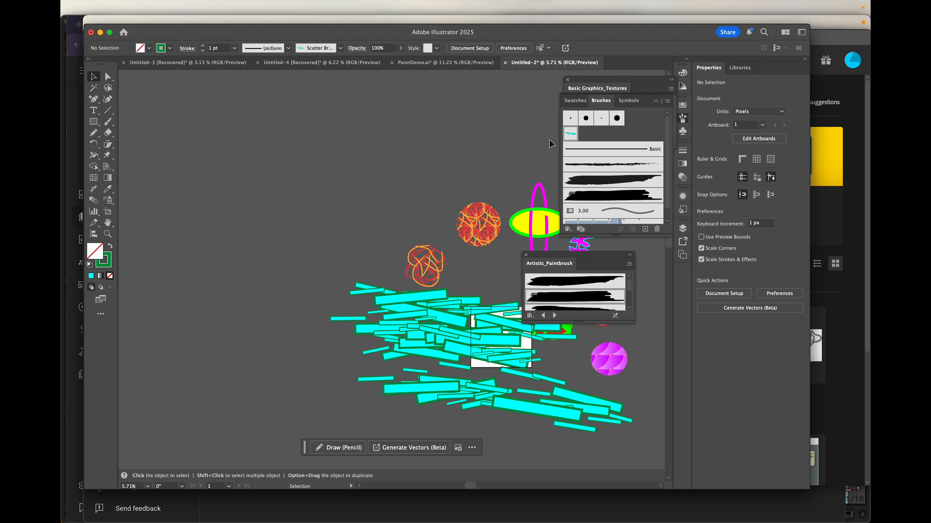
# Step: Move the topmost cyan scatter stroke onto the empty canvas above the orange and red circle, and deselect it
pyautogui.moveTo(438, 307)
pyautogui.mouseDown()
pyautogui.moveTo(439, 220)
pyautogui.moveTo(475, 149)
pyautogui.moveTo(470, 133)
pyautogui.mouseUp()
pyautogui.click(372, 235)
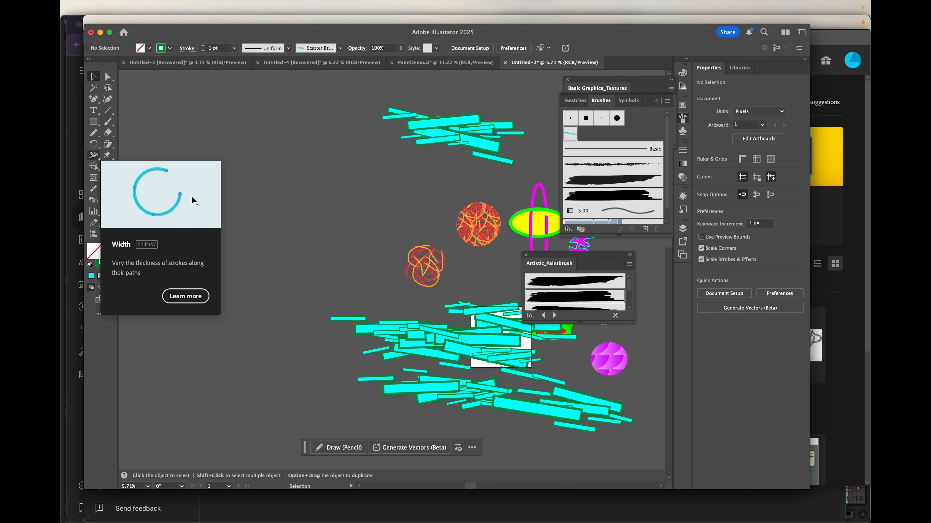
# Step: Draw a nearly horizontal straight line about 3441 px long on the empty canvas to the left of the moved cyan stroke
pyautogui.click(108, 111)
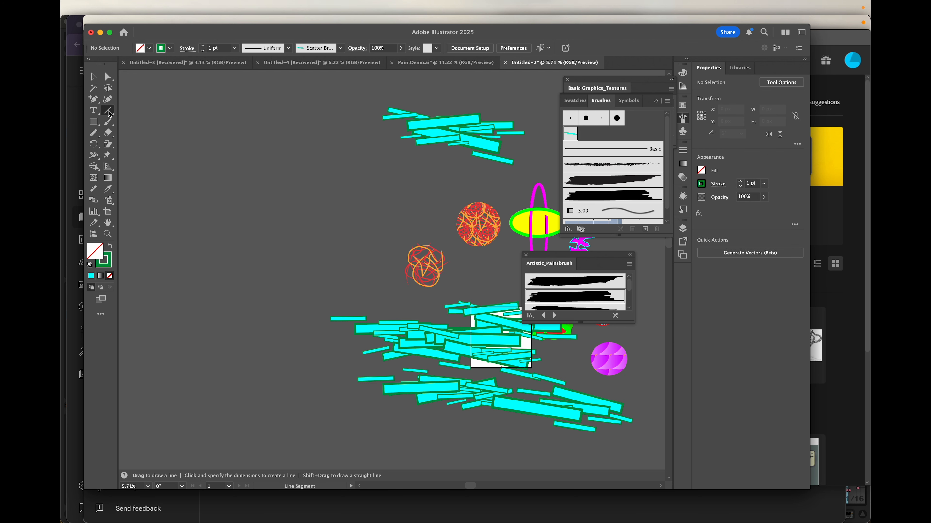
pyautogui.moveTo(196, 155); pyautogui.dragTo(358, 155)
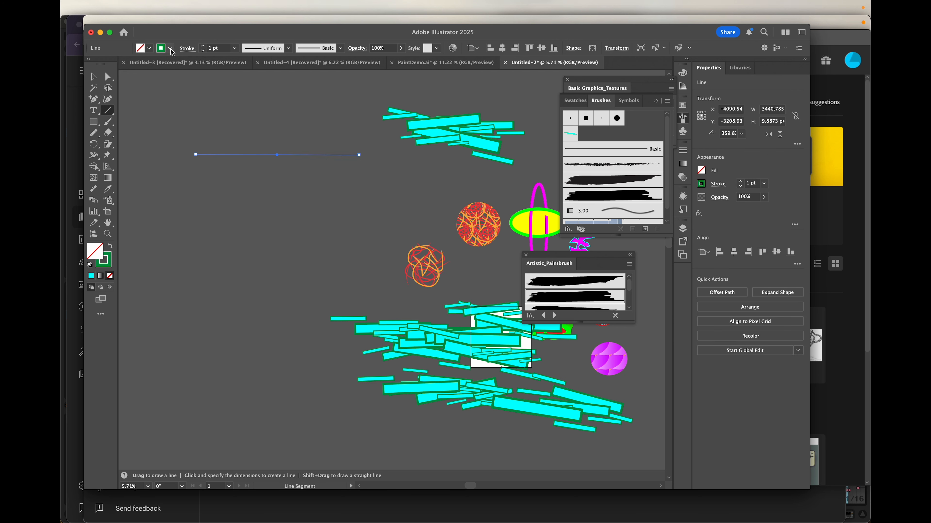
# Step: Set the new line's stroke weight to 40 pt and its stroke color to black
pyautogui.click(203, 46)
pyautogui.click(222, 51)
pyautogui.write('20')
pyautogui.press('Return')
pyautogui.click(201, 48)
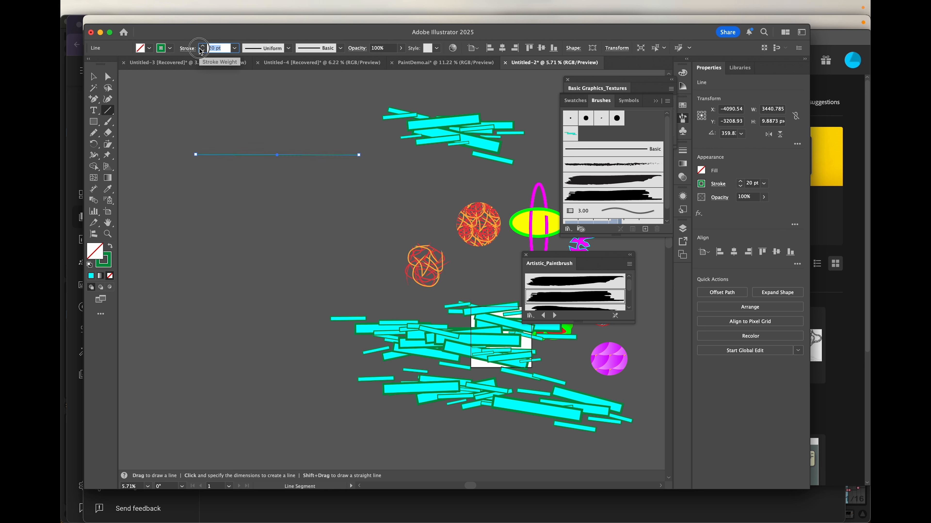
pyautogui.write('40')
pyautogui.press('Return')
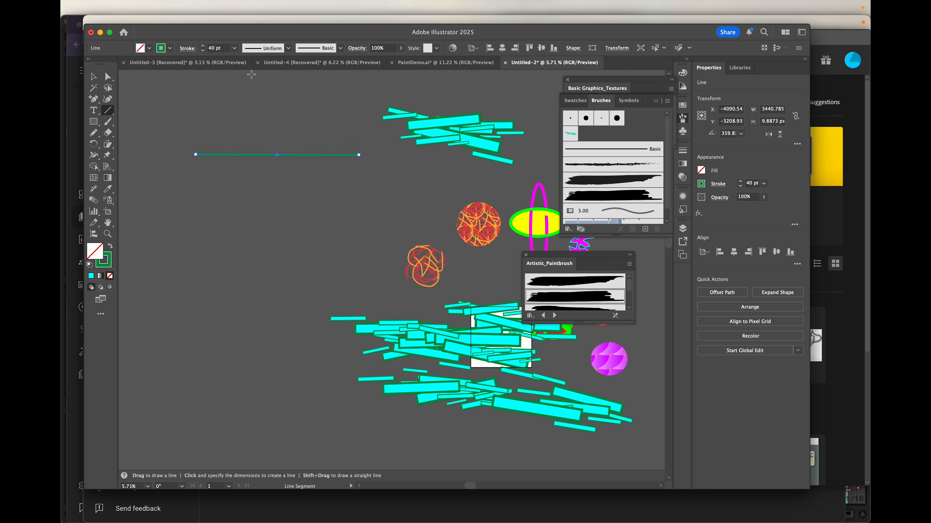
pyautogui.click(170, 48)
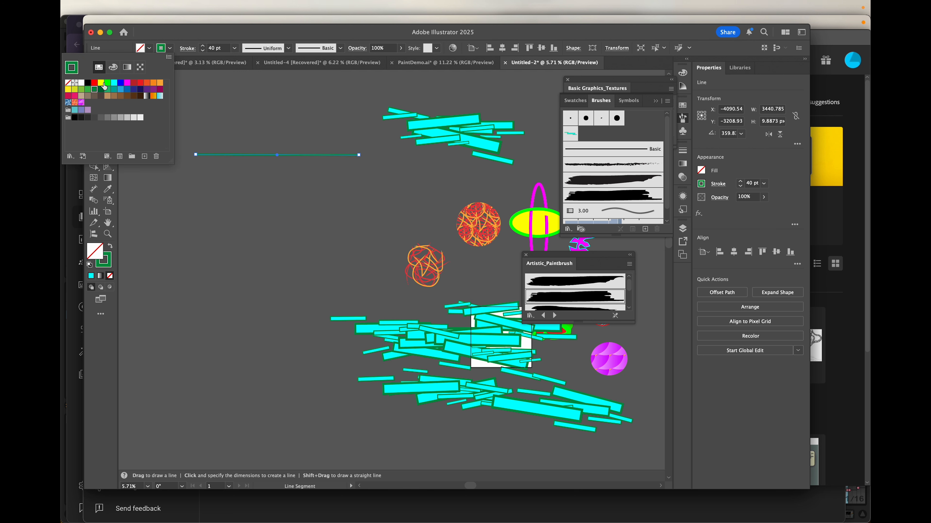
pyautogui.click(88, 82)
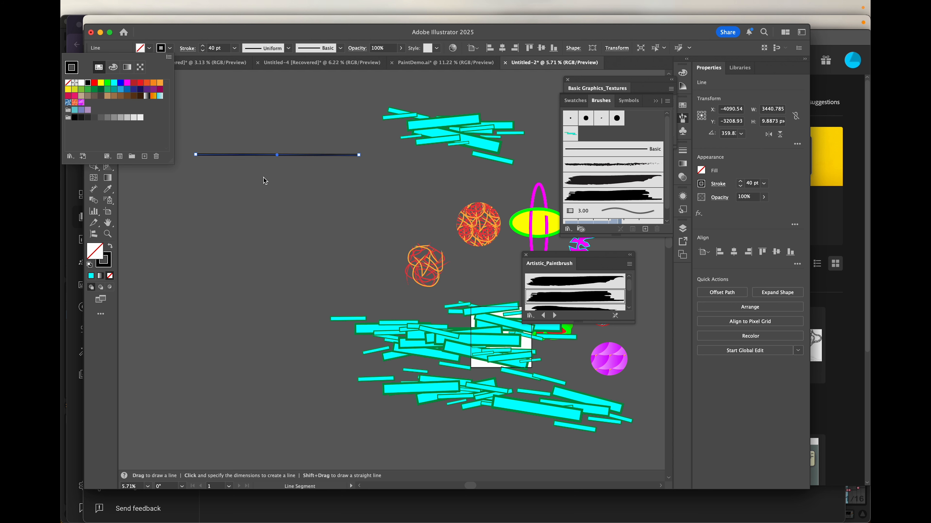
pyautogui.click(263, 177)
# Step: Widen the line's left end to about 117 pt with the Width tool
pyautogui.scroll(3, 244, 160)
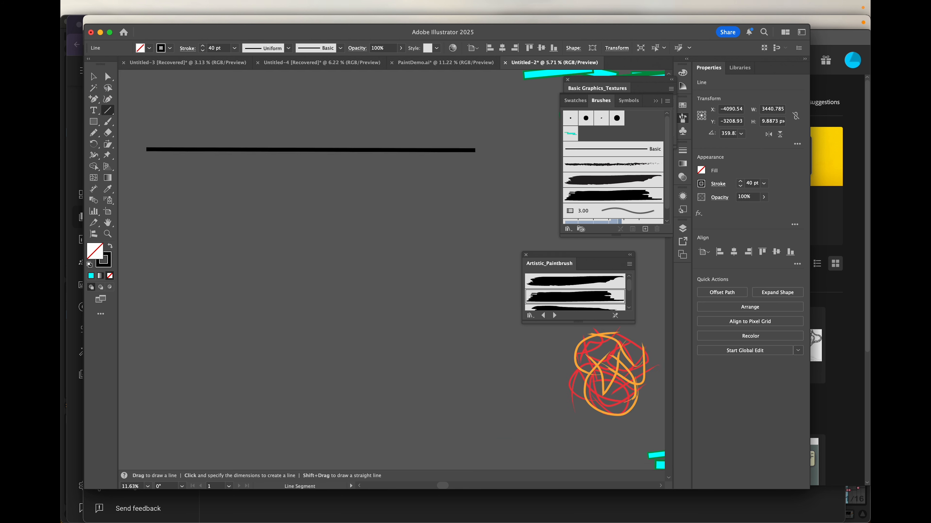
pyautogui.scroll(3, 244, 160)
pyautogui.hscroll(-2, 244, 160)
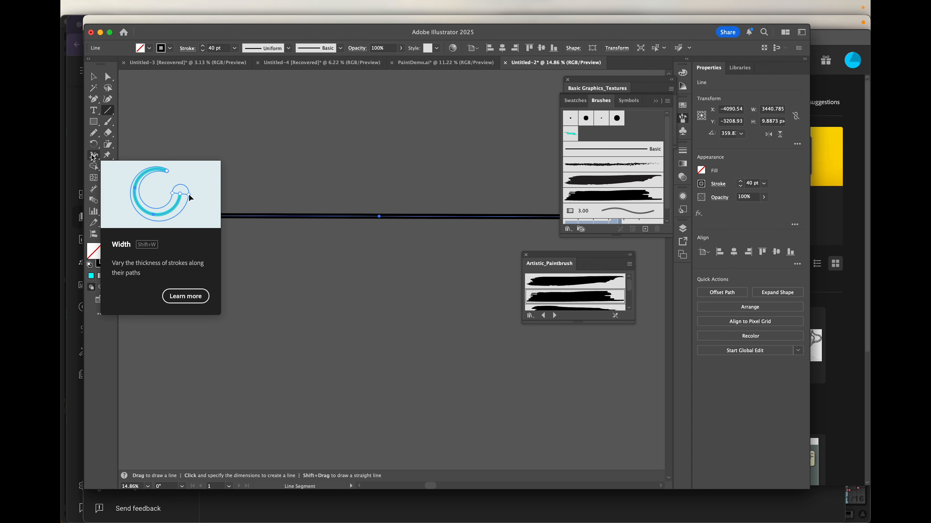
pyautogui.click(95, 158)
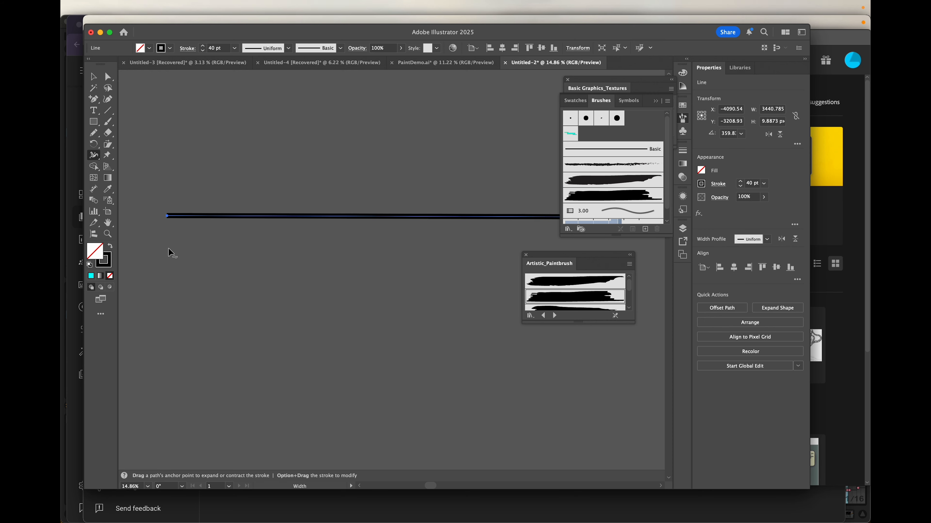
pyautogui.click(286, 50)
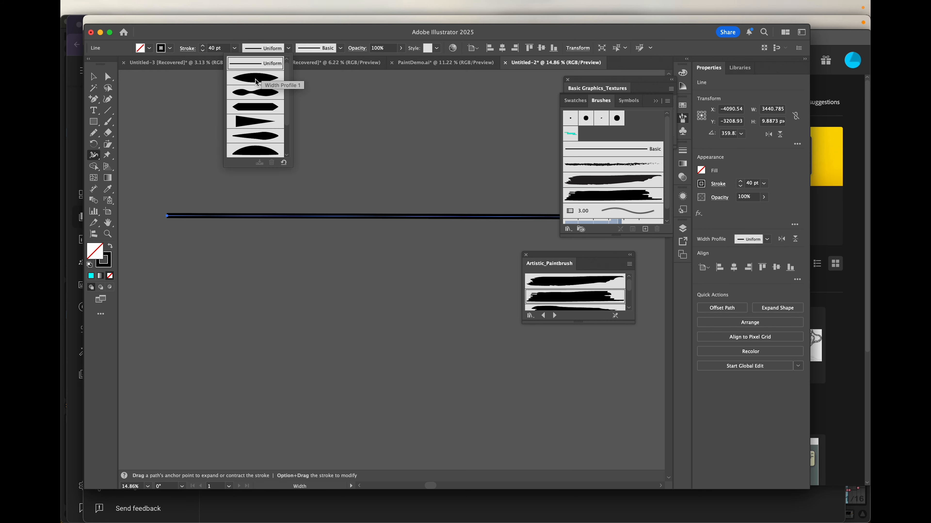
pyautogui.click(276, 40)
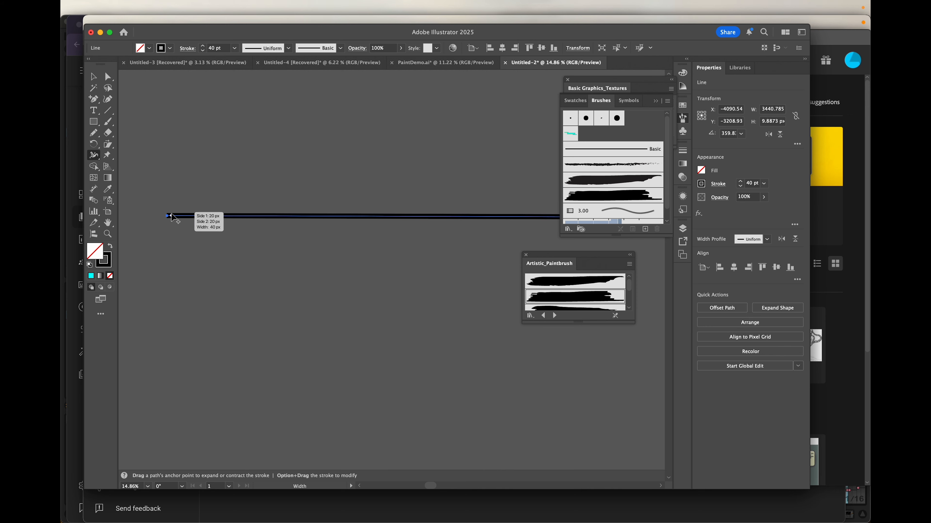
pyautogui.moveTo(172, 219); pyautogui.dragTo(174, 211)
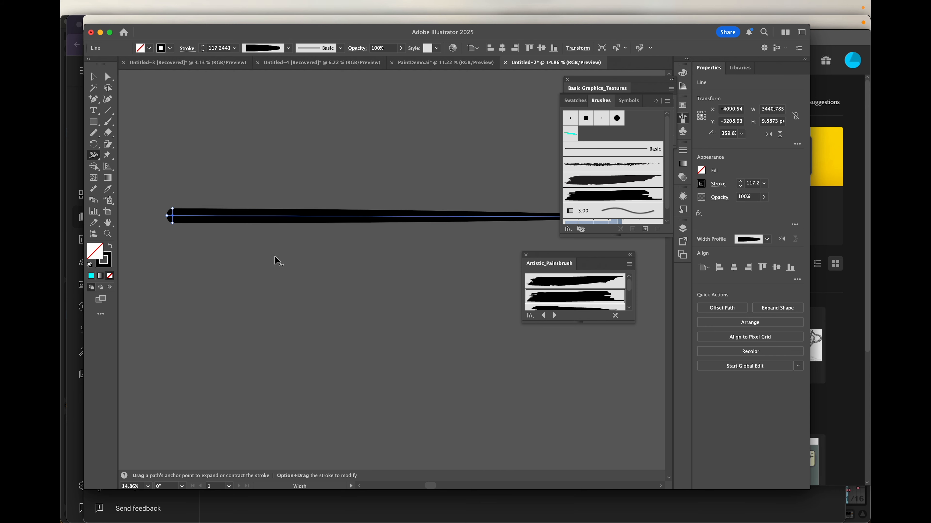
# Step: Add width points along the line's left part to shape alternating bulges and narrowings, up to about 140 pt wide
pyautogui.scroll(-1, 325, 281)
pyautogui.hscroll(-2, 328, 283)
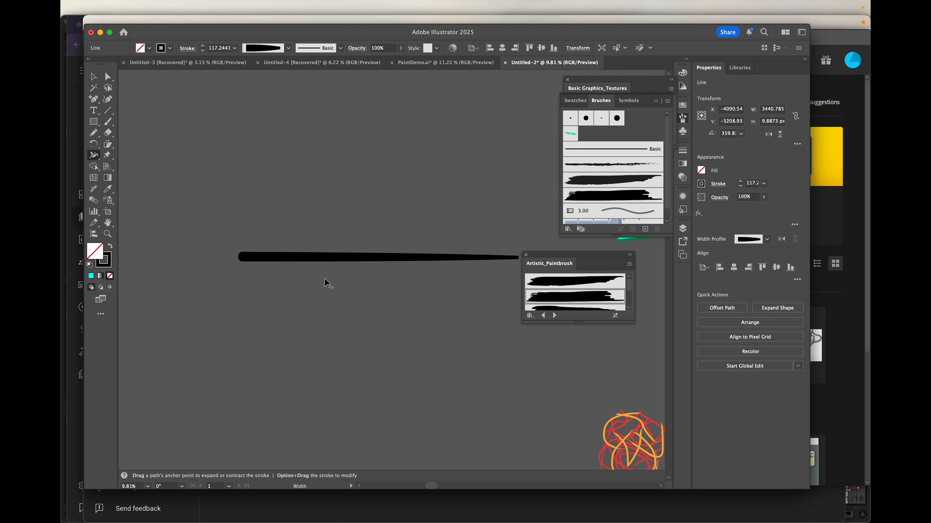
pyautogui.scroll(2, 263, 256)
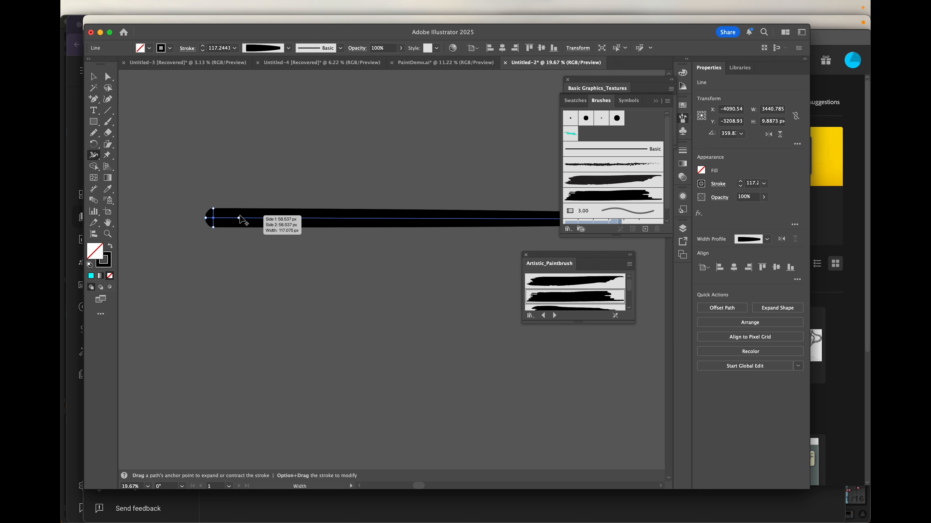
pyautogui.click(240, 216)
pyautogui.moveTo(256, 218)
pyautogui.mouseDown()
pyautogui.moveTo(258, 209)
pyautogui.moveTo(347, 214)
pyautogui.mouseUp()
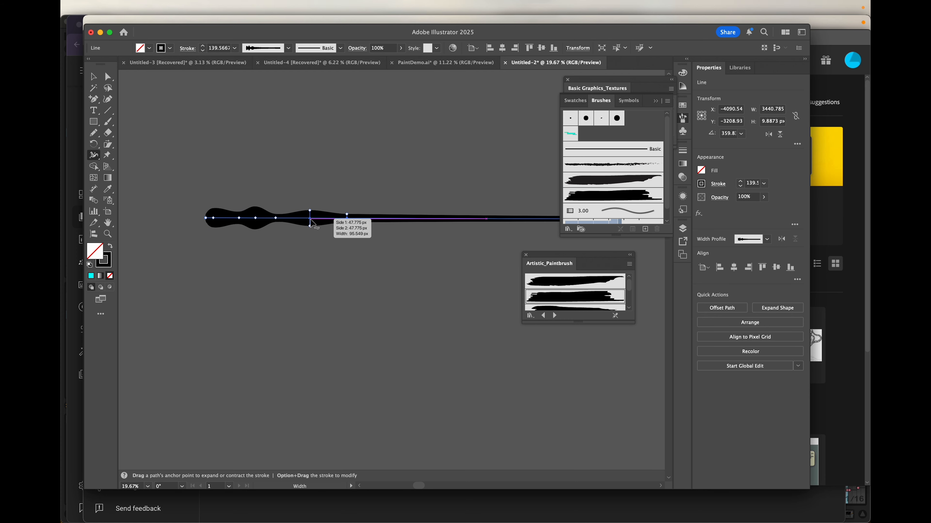
# Step: Shift the third bulge's width point left to form an abrupt step, and widen the line farther right to about 183 pt
pyautogui.moveTo(311, 222); pyautogui.dragTo(277, 222)
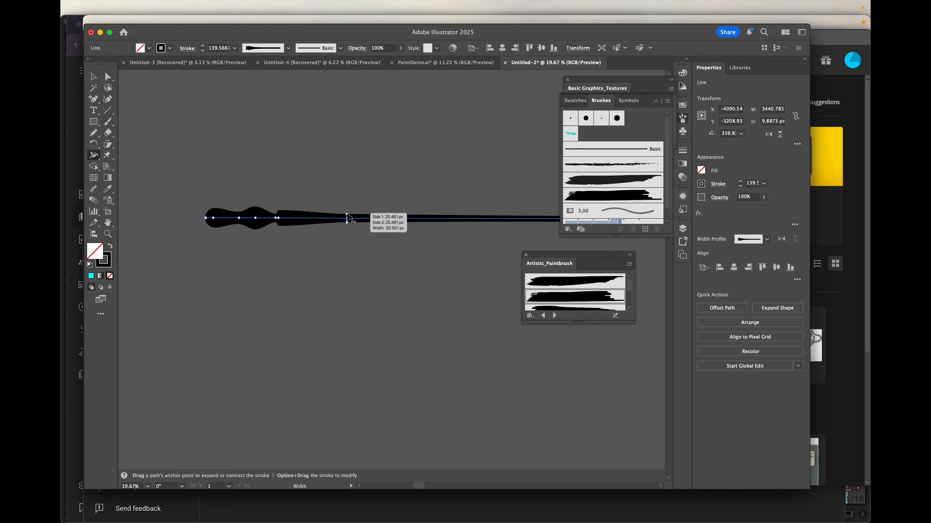
pyautogui.moveTo(378, 218); pyautogui.dragTo(379, 236)
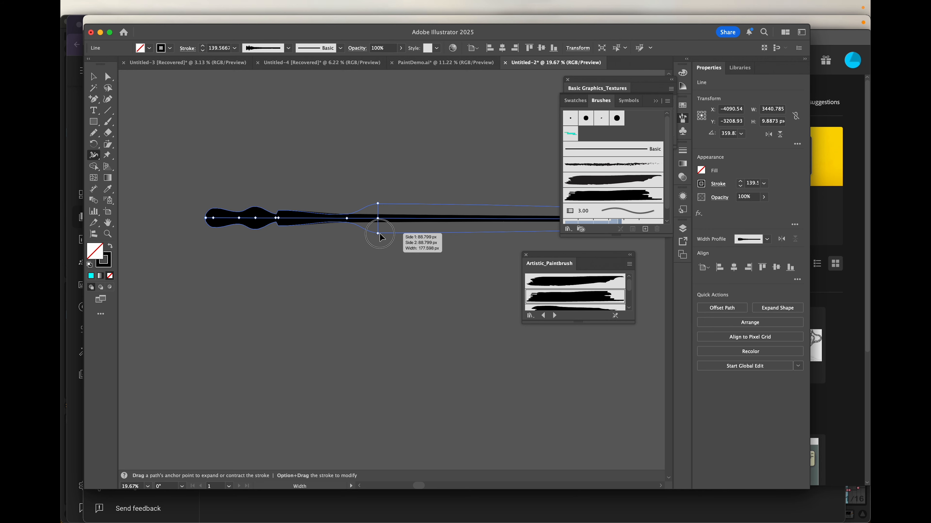
pyautogui.moveTo(458, 219)
pyautogui.mouseDown()
pyautogui.moveTo(458, 240)
pyautogui.moveTo(455, 224)
pyautogui.mouseUp()
# Step: Pinch the line to a thin point near its right end and move that width point inward so the tip flares
pyautogui.scroll(-3, 454, 224)
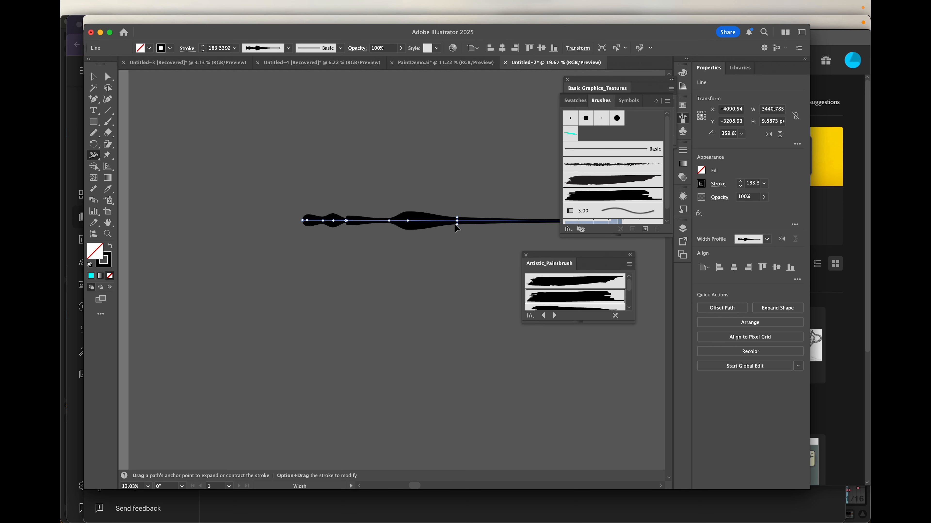
pyautogui.hscroll(5, 454, 223)
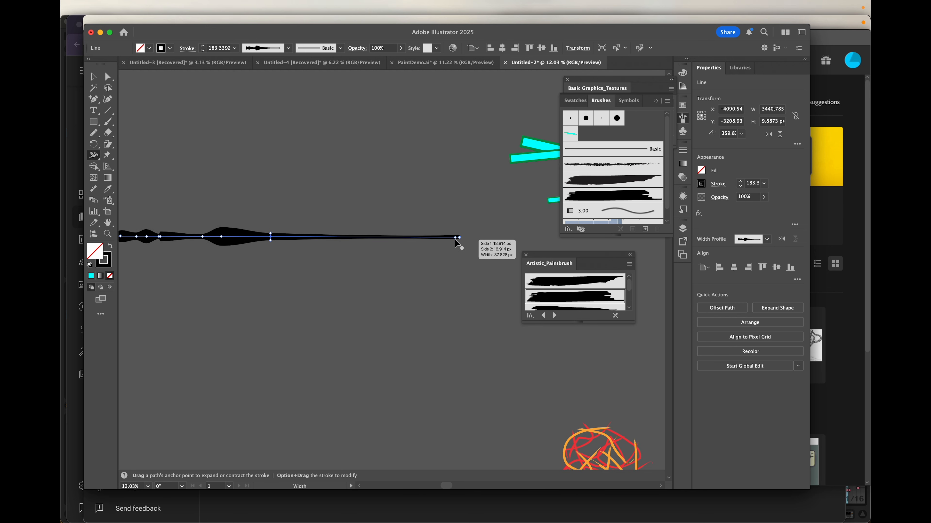
pyautogui.moveTo(455, 240); pyautogui.dragTo(455, 237)
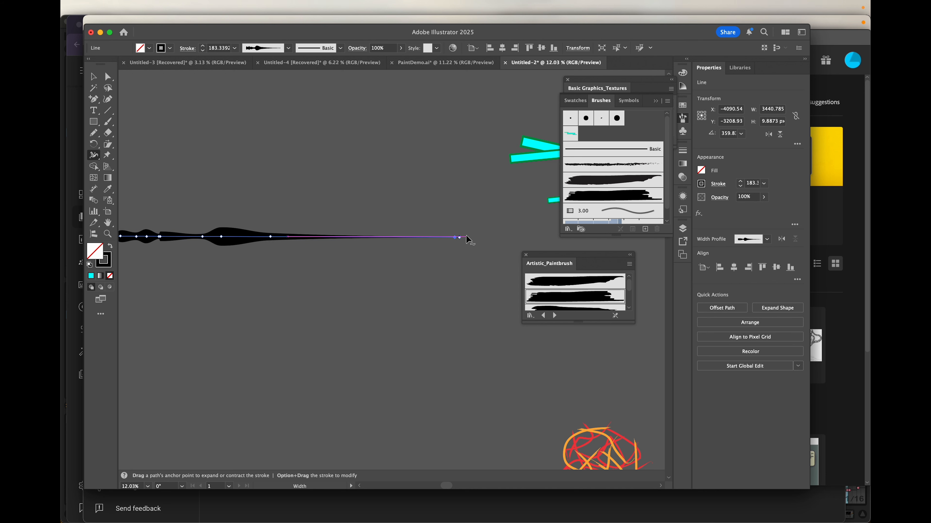
pyautogui.scroll(3, 451, 236)
pyautogui.moveTo(458, 239); pyautogui.dragTo(436, 238)
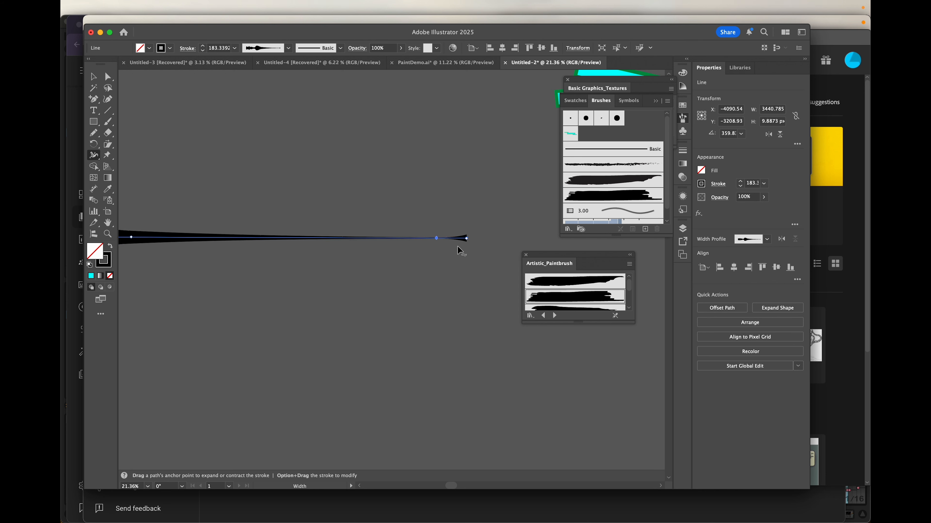
# Step: Give the line round caps and add a width point that thickens its thin section before the right tip
pyautogui.click(187, 49)
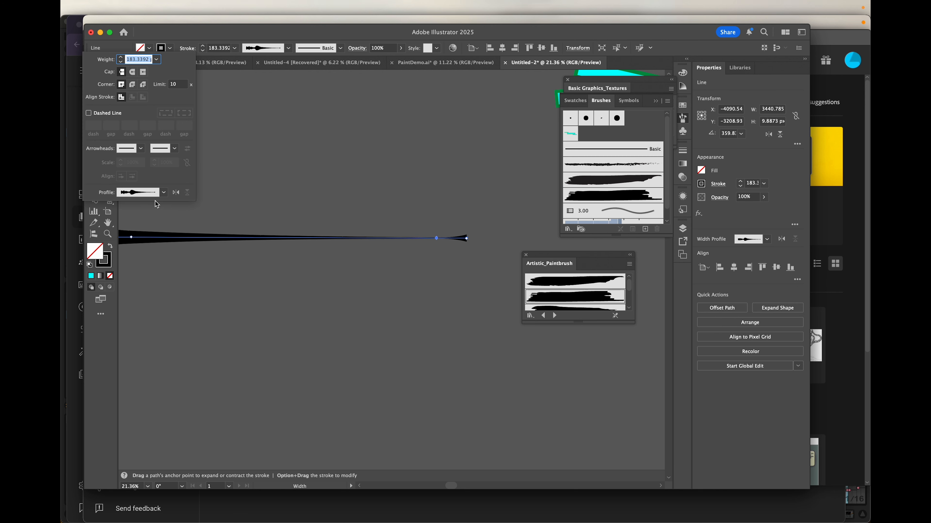
pyautogui.click(132, 72)
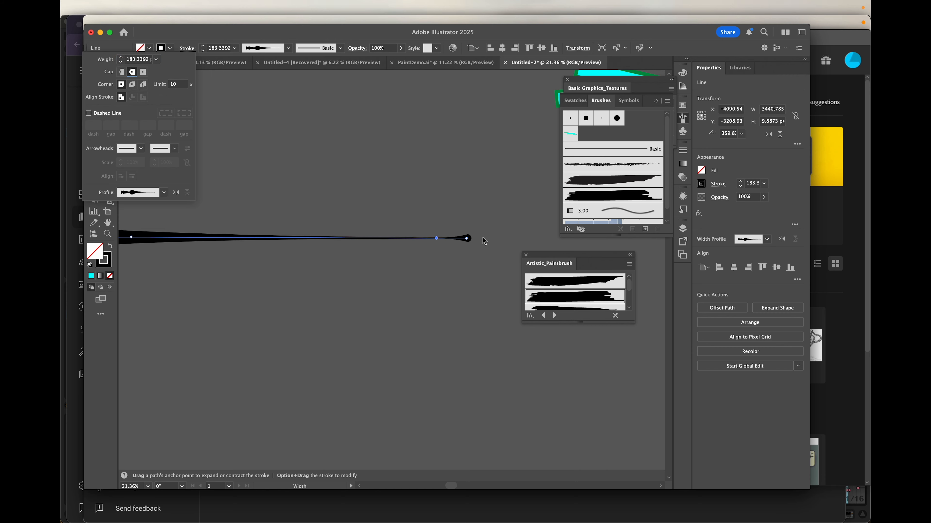
pyautogui.click(200, 40)
pyautogui.scroll(-5, 377, 266)
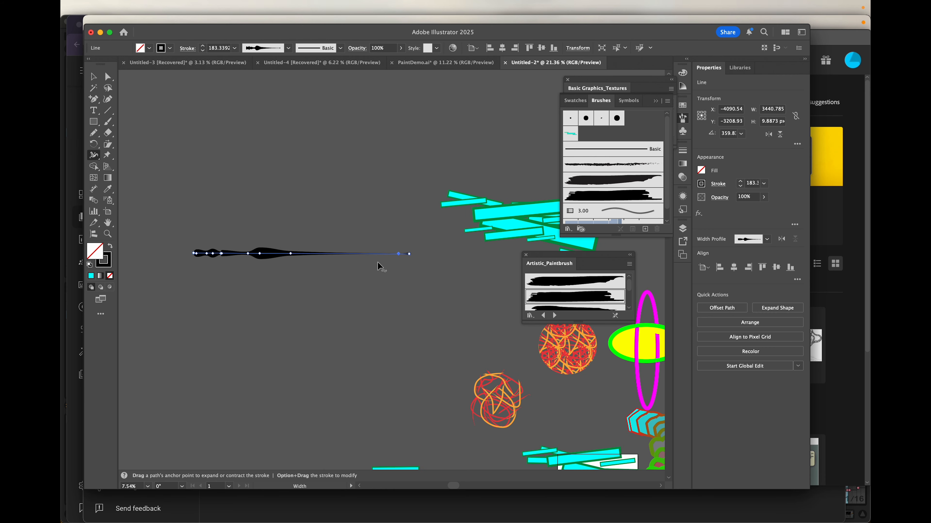
pyautogui.click(385, 272)
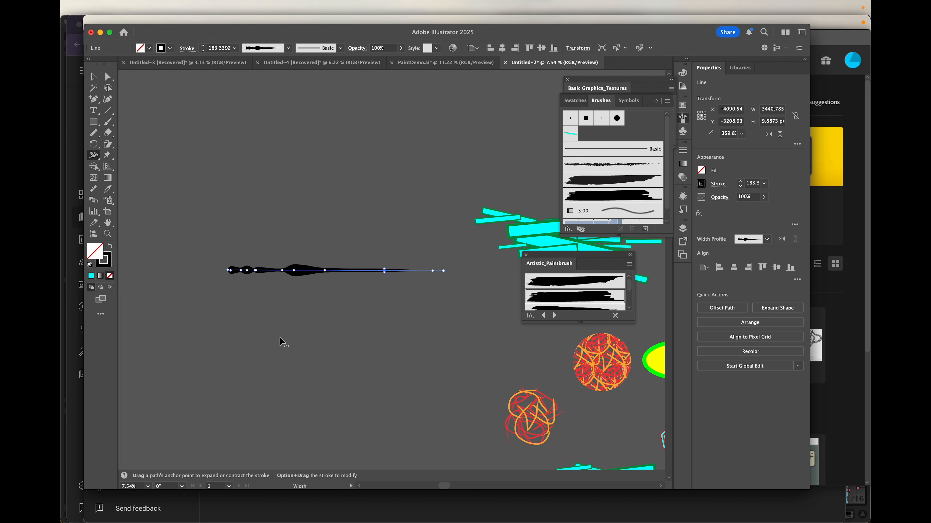
# Step: Create an Art Brush from the shaped black line, keeping Stretch to Fit Stroke Length and the other default options
pyautogui.click(93, 76)
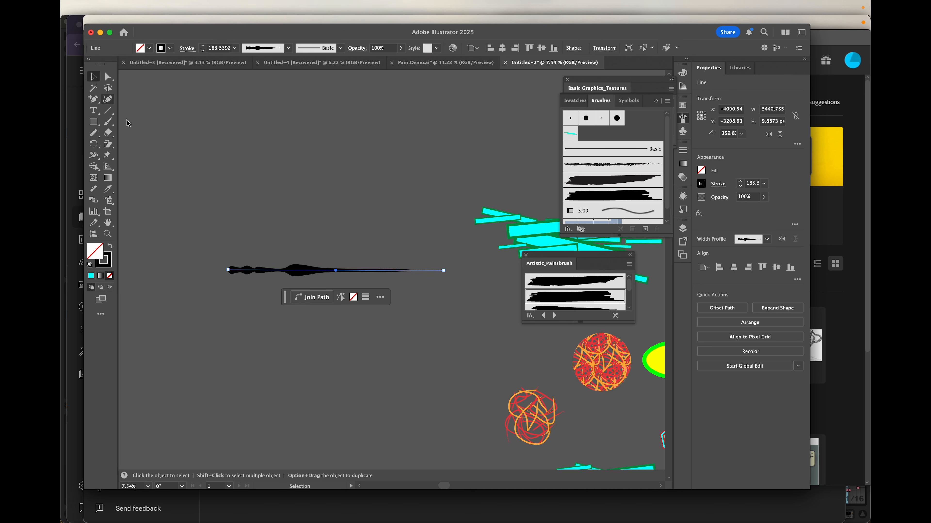
pyautogui.moveTo(302, 271)
pyautogui.mouseDown()
pyautogui.moveTo(323, 246)
pyautogui.moveTo(614, 117)
pyautogui.moveTo(611, 135)
pyautogui.mouseUp()
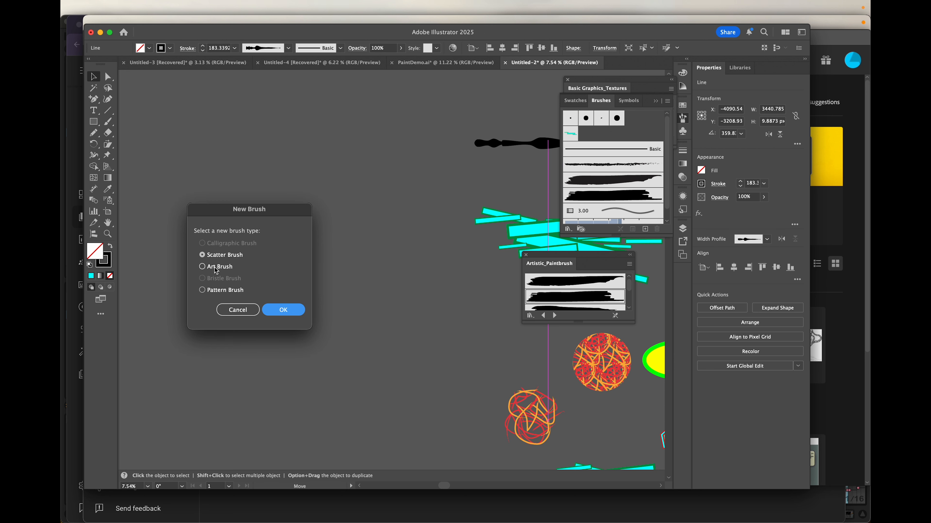
pyautogui.click(201, 266)
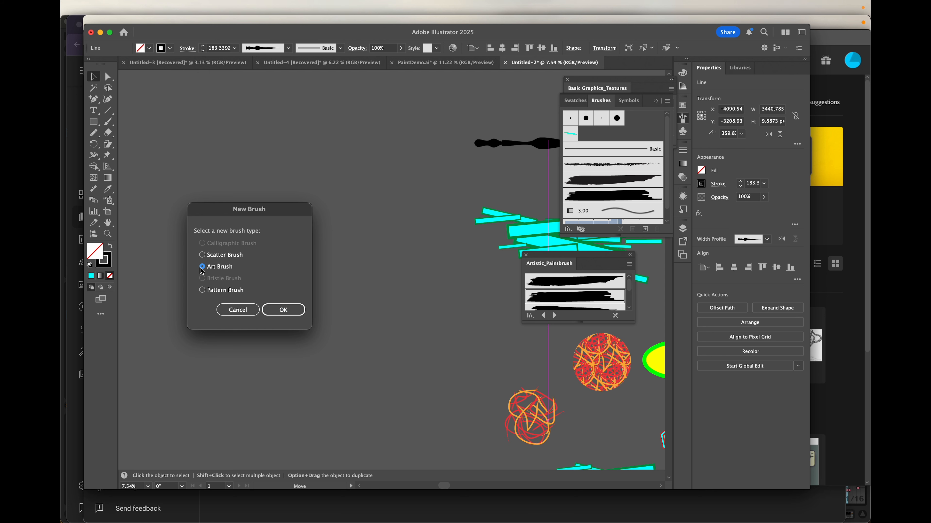
pyautogui.click(284, 310)
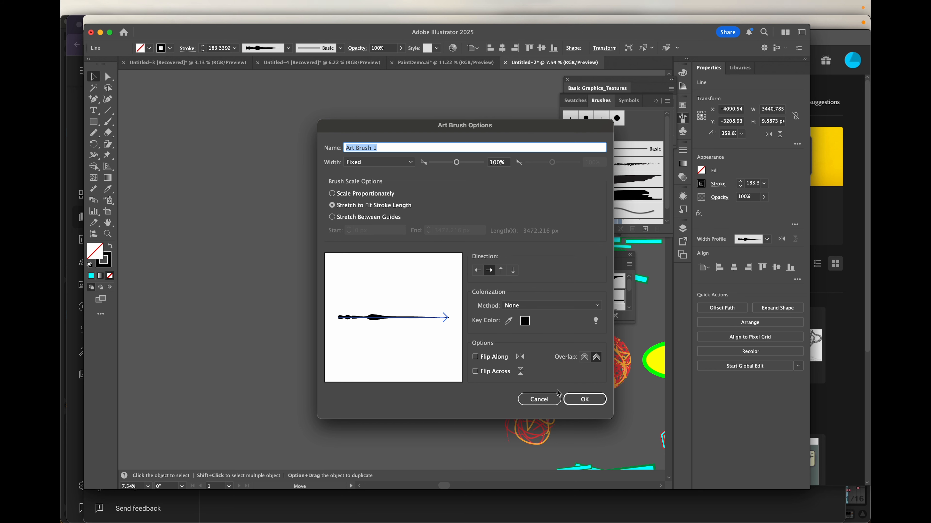
pyautogui.click(585, 399)
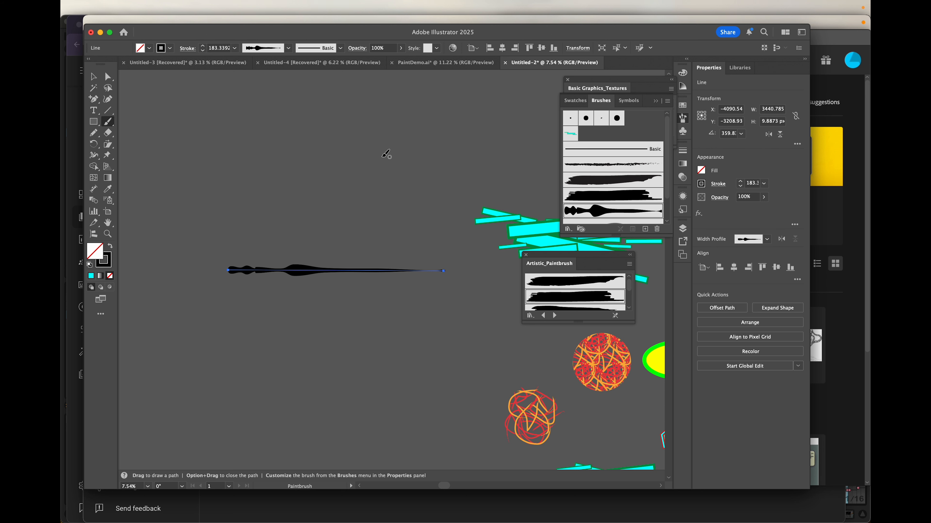
# Step: Paint five curving strokes with the new art brush on the empty canvas around the original black line
pyautogui.click(200, 153)
pyautogui.moveTo(200, 153)
pyautogui.mouseDown()
pyautogui.moveTo(250, 123)
pyautogui.moveTo(418, 130)
pyautogui.mouseUp()
pyautogui.moveTo(195, 193)
pyautogui.mouseDown()
pyautogui.moveTo(333, 211)
pyautogui.moveTo(433, 169)
pyautogui.mouseUp()
pyautogui.moveTo(267, 155)
pyautogui.mouseDown()
pyautogui.moveTo(461, 104)
pyautogui.moveTo(429, 238)
pyautogui.mouseUp()
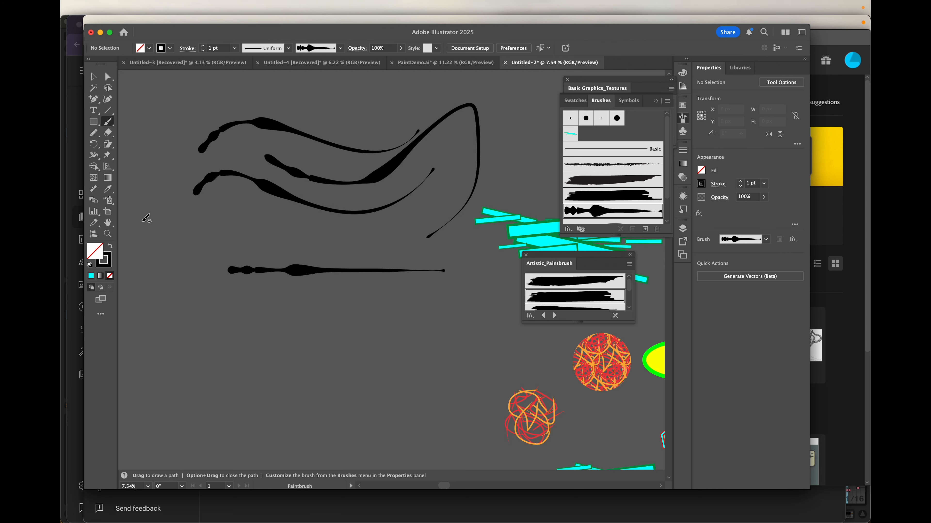
pyautogui.moveTo(168, 150)
pyautogui.mouseDown()
pyautogui.moveTo(151, 272)
pyautogui.moveTo(193, 356)
pyautogui.moveTo(296, 391)
pyautogui.moveTo(456, 335)
pyautogui.mouseUp()
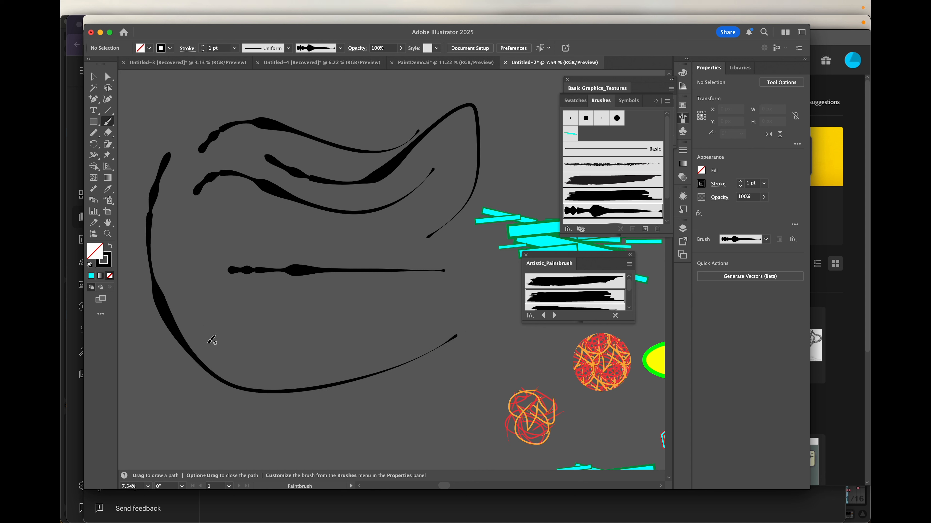
pyautogui.moveTo(422, 394)
pyautogui.mouseDown()
pyautogui.moveTo(353, 370)
pyautogui.moveTo(221, 433)
pyautogui.mouseUp()
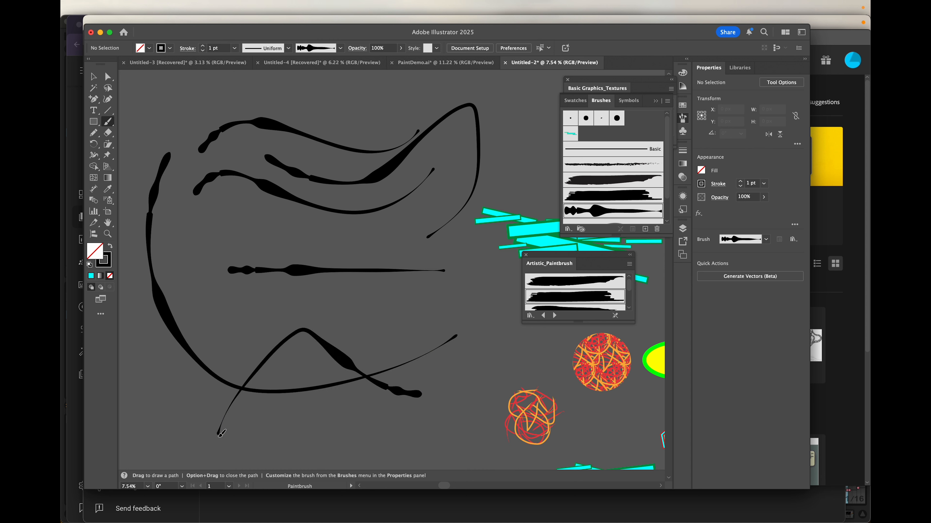
# Step: Set Art Brush 1 to Scale Proportionately and apply the change to the existing brush strokes
pyautogui.doubleClick(596, 212)
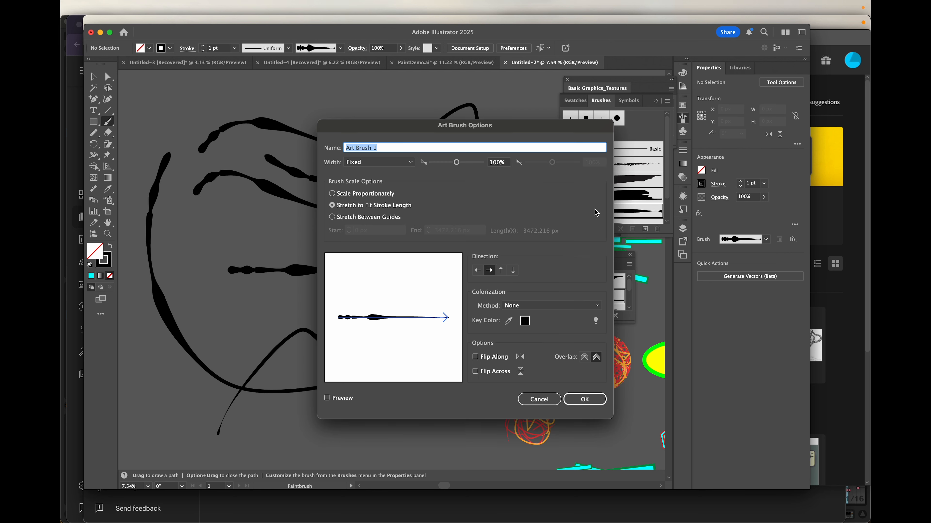
pyautogui.click(333, 194)
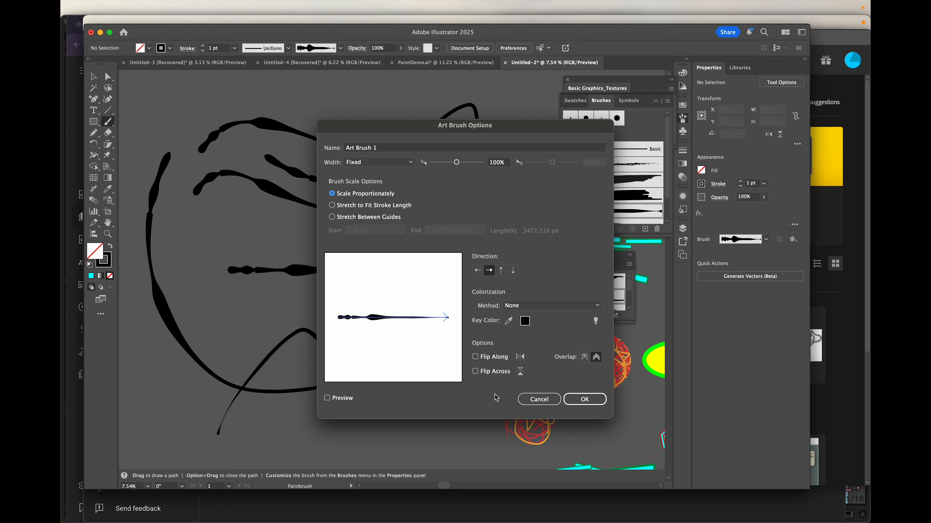
pyautogui.click(584, 400)
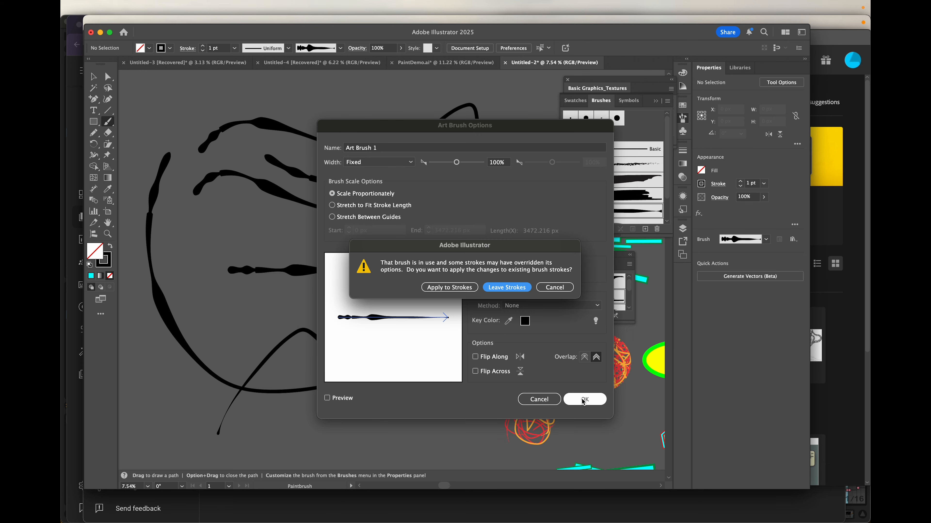
pyautogui.click(444, 289)
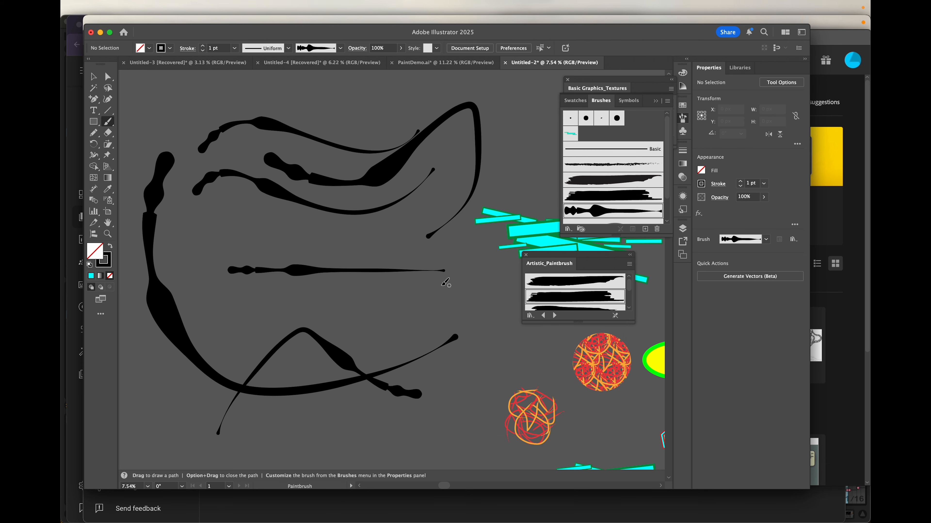
# Step: Paint a short dash and a longer stroke above the original line, and try a large looping stroke below before undoing it
pyautogui.moveTo(195, 238); pyautogui.dragTo(212, 232)
pyautogui.moveTo(231, 208); pyautogui.dragTo(396, 256)
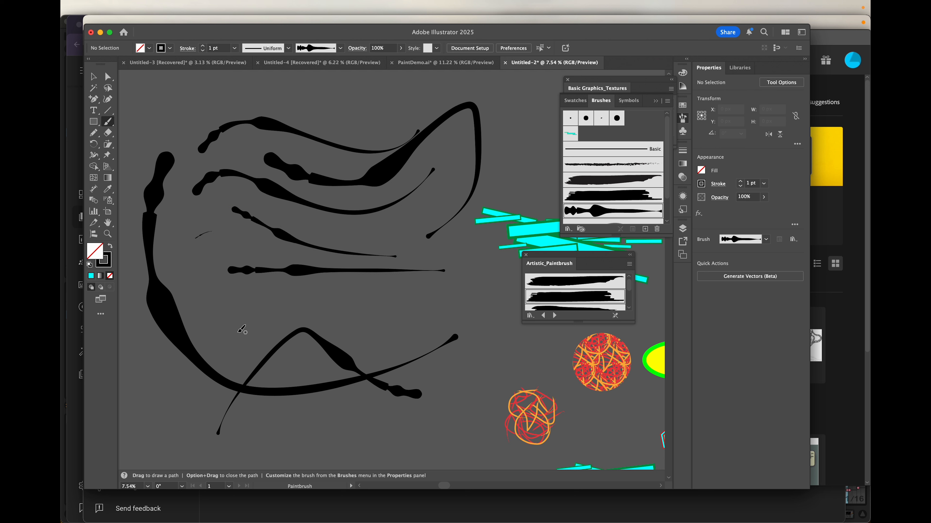
pyautogui.moveTo(238, 331)
pyautogui.mouseDown()
pyautogui.moveTo(436, 329)
pyautogui.moveTo(282, 287)
pyautogui.moveTo(345, 430)
pyautogui.mouseUp()
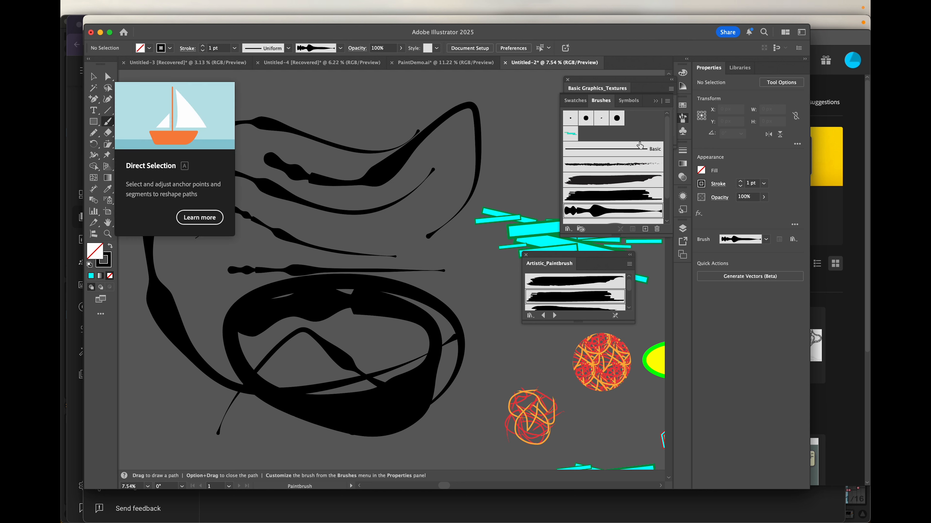
pyautogui.press('super+z')
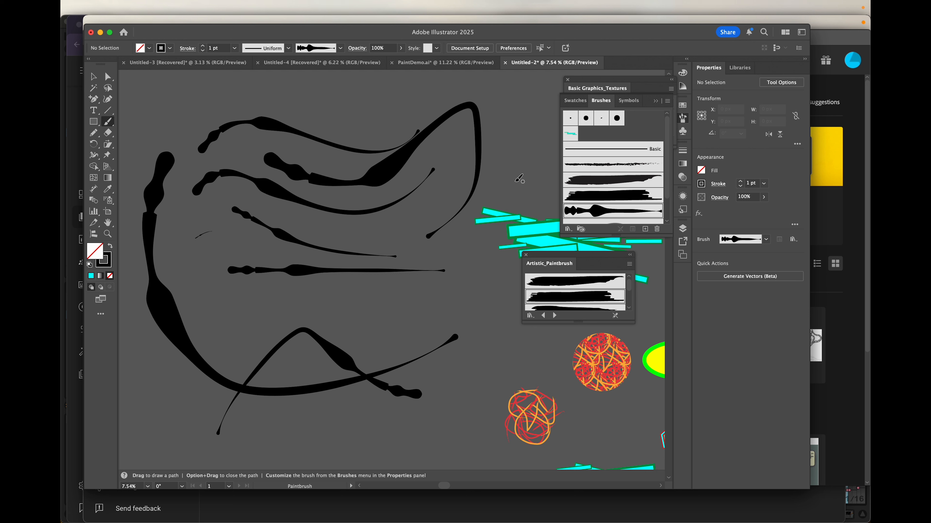
# Step: Set Art Brush 1 to Stretch Between Guides with Fixed width and the default guide positions, leaving existing strokes as they are as a new brush copy
pyautogui.doubleClick(584, 212)
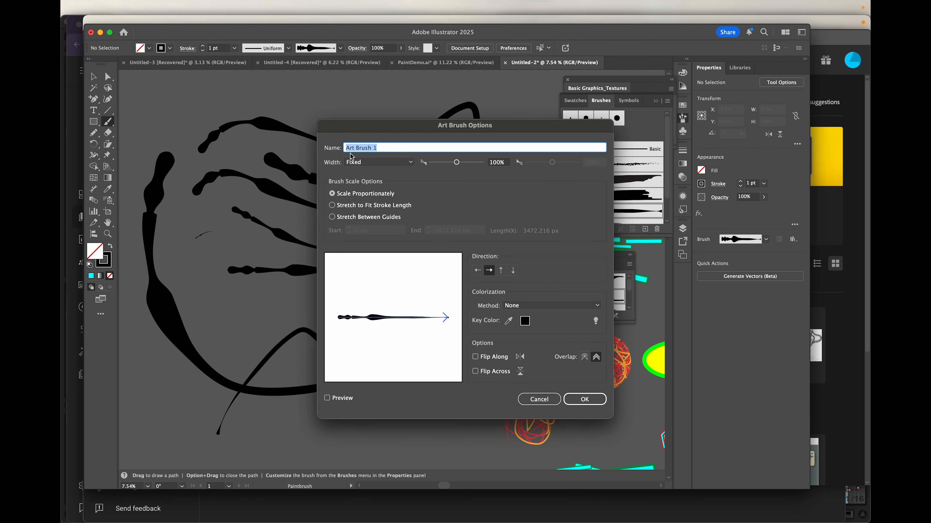
pyautogui.click(410, 166)
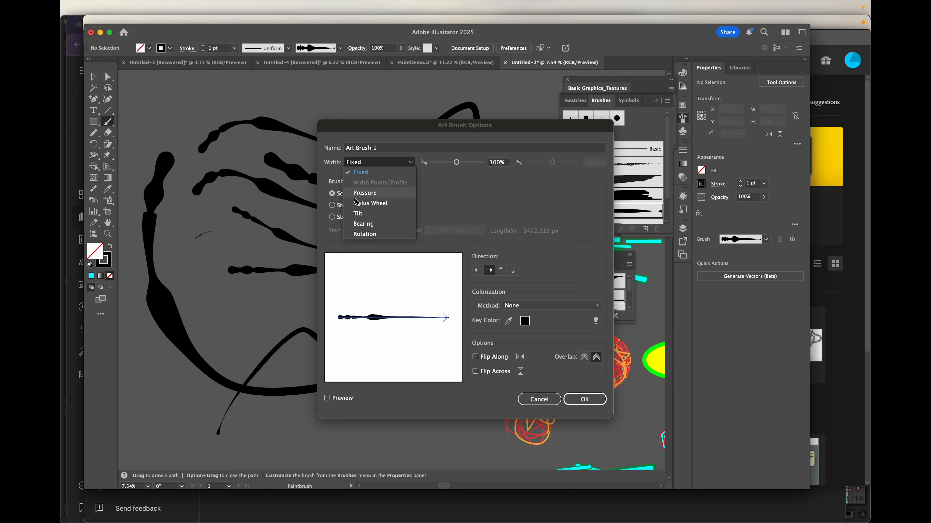
pyautogui.click(487, 205)
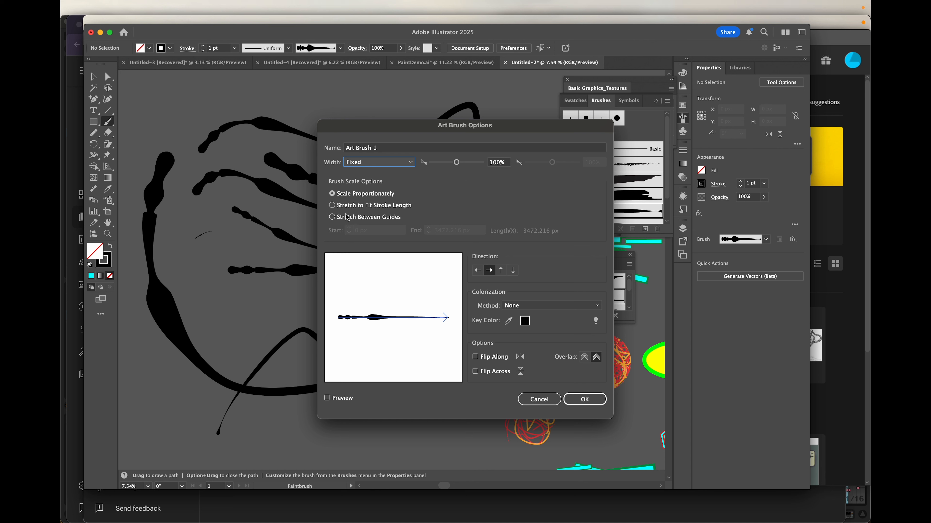
pyautogui.click(332, 217)
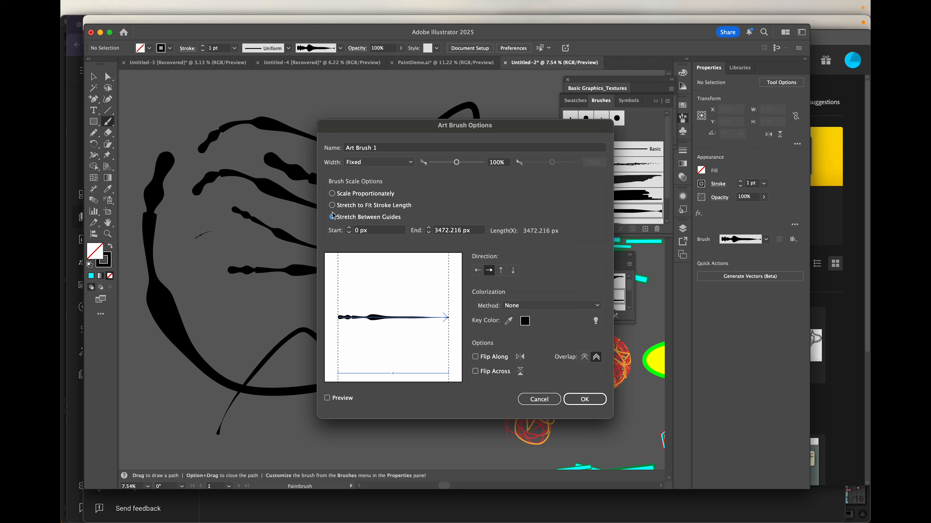
pyautogui.click(586, 399)
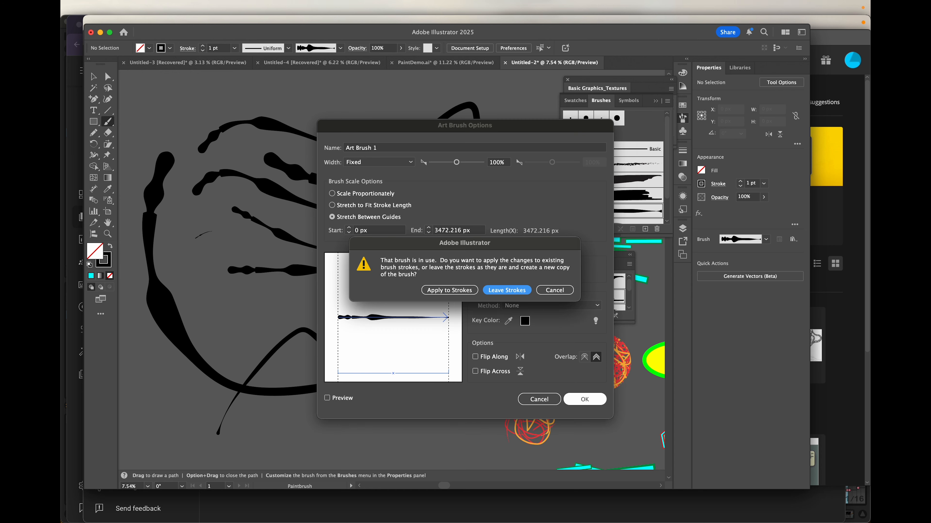
pyautogui.click(494, 291)
# Step: Paint several short and long curving strokes across the canvas around the existing black strokes
pyautogui.moveTo(236, 306)
pyautogui.mouseDown()
pyautogui.moveTo(390, 319)
pyautogui.moveTo(481, 359)
pyautogui.moveTo(411, 467)
pyautogui.moveTo(223, 433)
pyautogui.moveTo(195, 377)
pyautogui.mouseUp()
pyautogui.moveTo(469, 269)
pyautogui.mouseDown()
pyautogui.moveTo(297, 186)
pyautogui.moveTo(171, 140)
pyautogui.mouseUp()
pyautogui.moveTo(166, 101)
pyautogui.mouseDown()
pyautogui.moveTo(430, 91)
pyautogui.moveTo(437, 103)
pyautogui.mouseUp()
pyautogui.moveTo(476, 78)
pyautogui.mouseDown()
pyautogui.moveTo(535, 125)
pyautogui.moveTo(524, 156)
pyautogui.mouseUp()
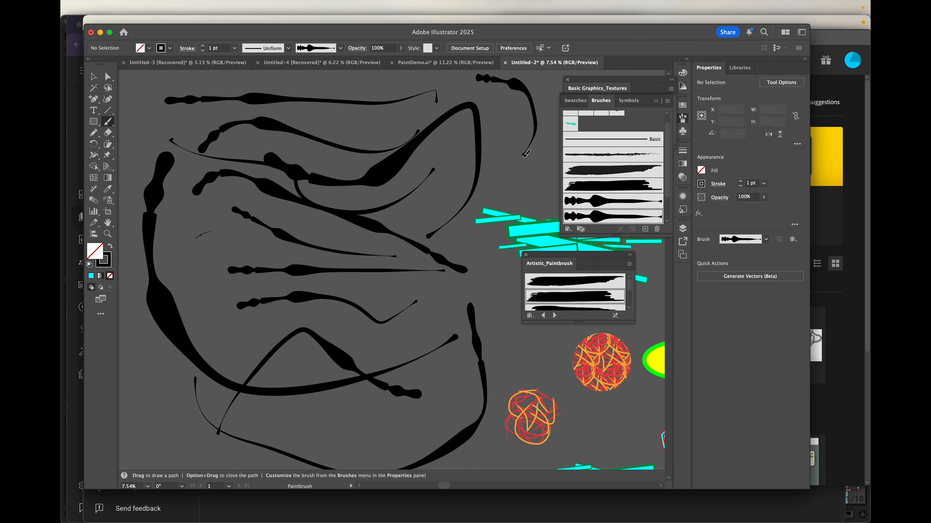
# Step: Save a proportionally scaled, leftward-direction copy of Art Brush 2 that leaves existing strokes alone, and paint three short strokes near the lower canvas edges
pyautogui.doubleClick(623, 217)
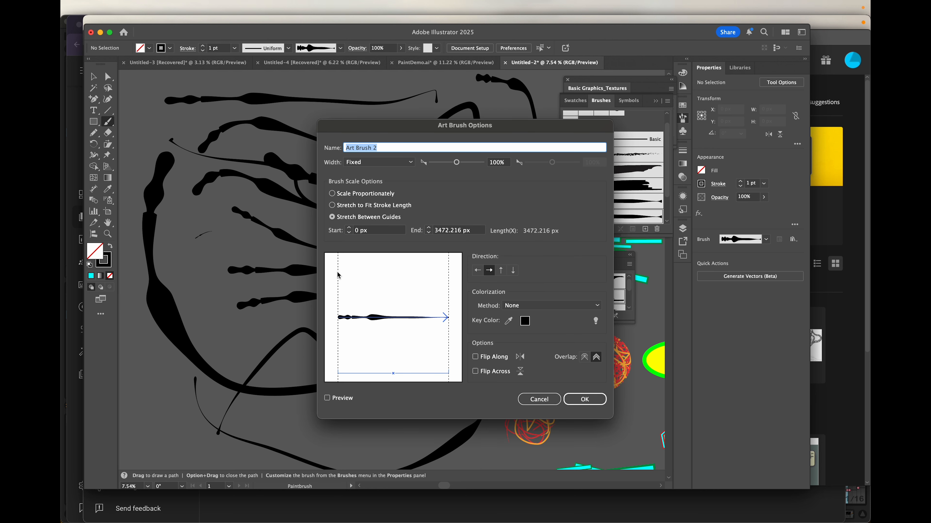
pyautogui.click(332, 194)
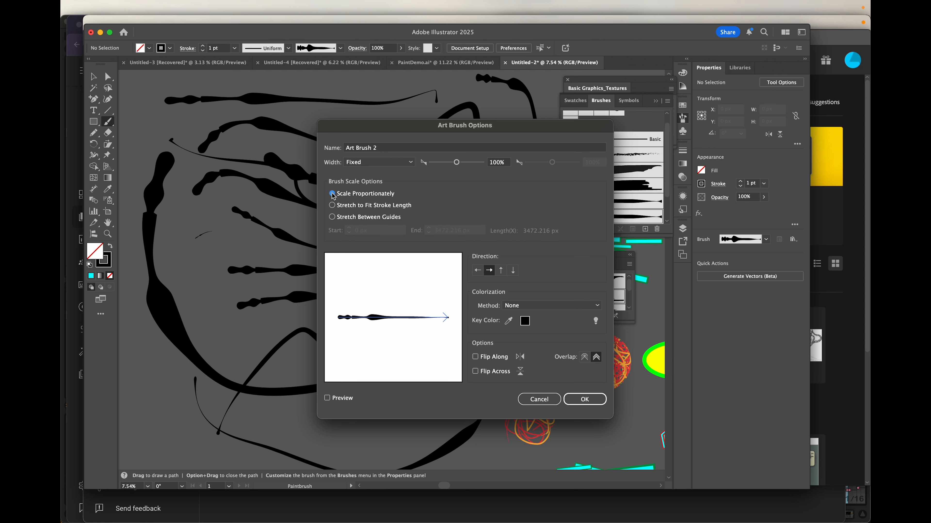
pyautogui.click(478, 273)
pyautogui.click(590, 400)
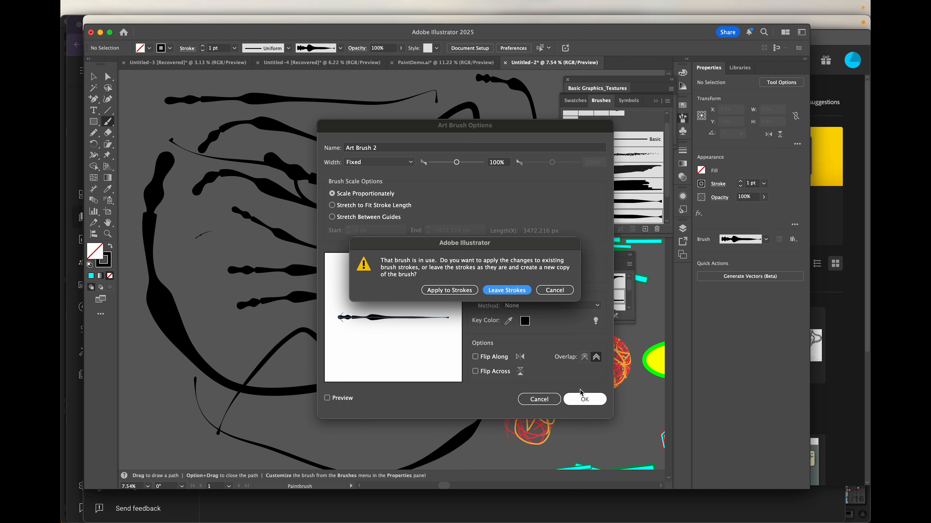
pyautogui.click(506, 290)
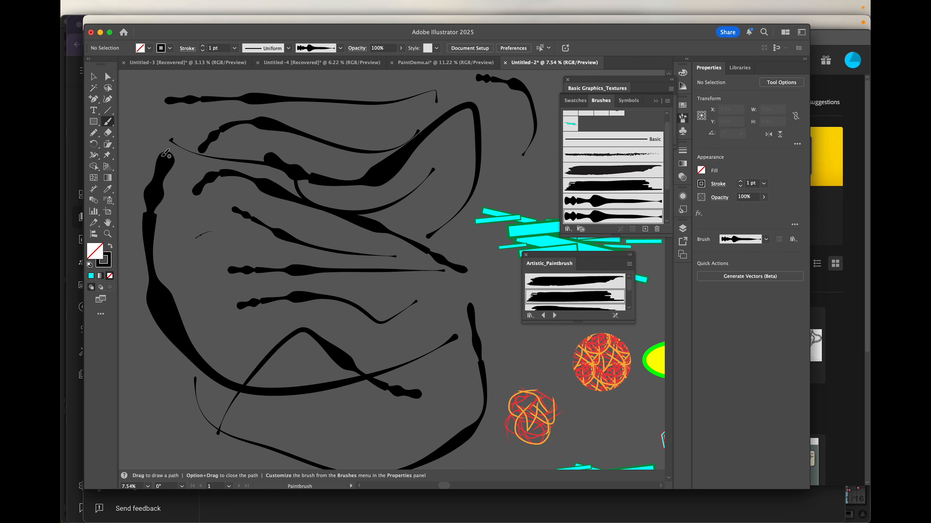
pyautogui.moveTo(296, 424)
pyautogui.mouseDown()
pyautogui.moveTo(405, 440)
pyautogui.moveTo(437, 410)
pyautogui.moveTo(322, 417)
pyautogui.mouseUp()
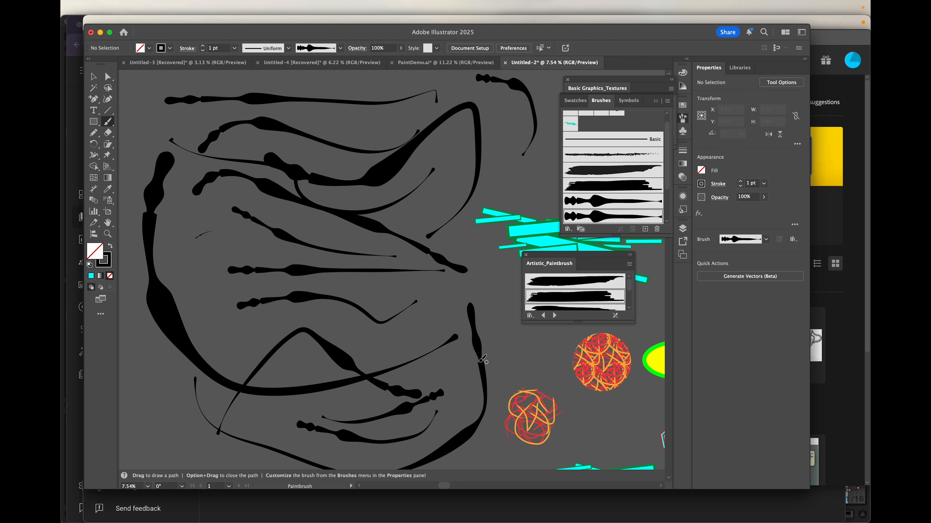
pyautogui.moveTo(145, 422); pyautogui.dragTo(135, 328)
# Step: Set Art Brush 2 to Scale Proportionately with leftward direction and preview on, applying the change to its existing strokes
pyautogui.doubleClick(631, 216)
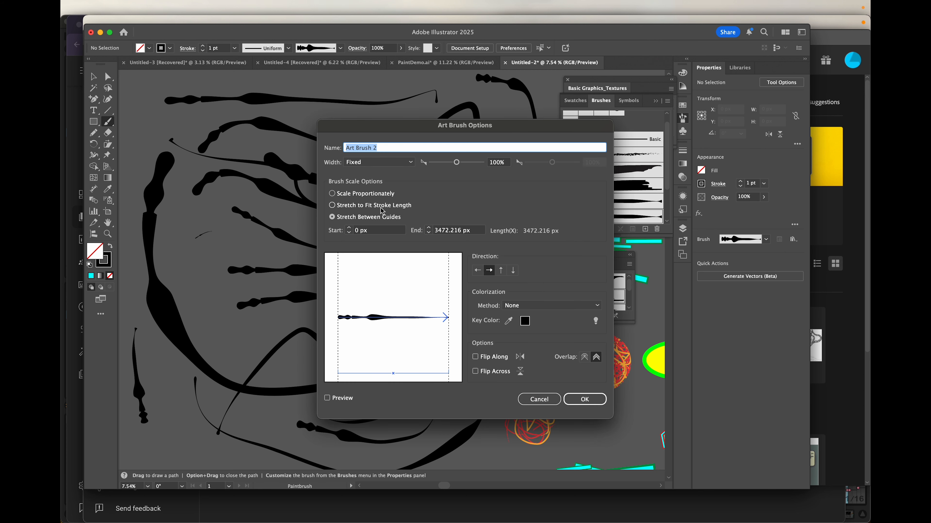
pyautogui.click(332, 194)
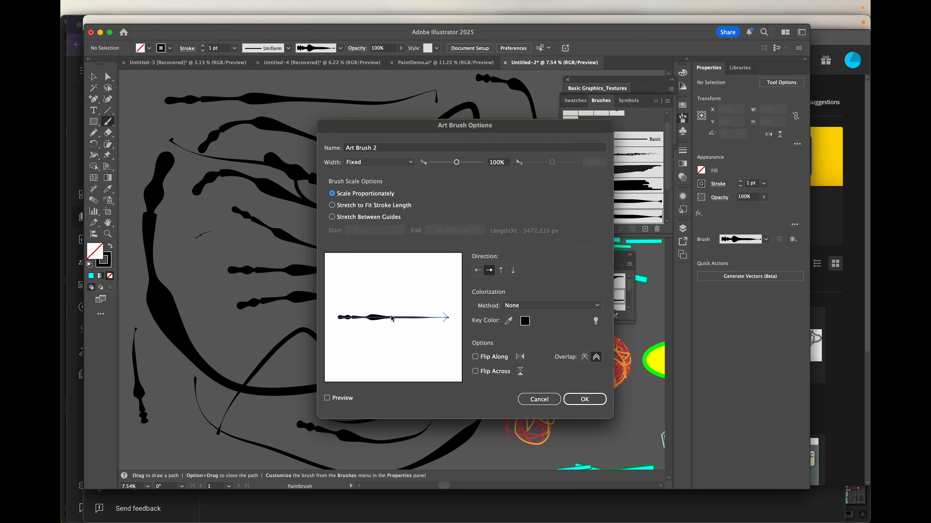
pyautogui.click(477, 270)
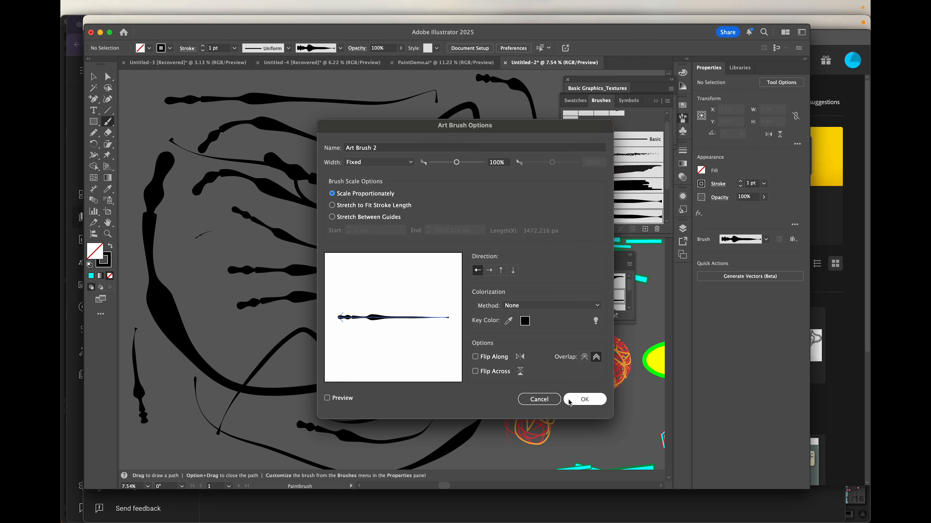
pyautogui.click(327, 398)
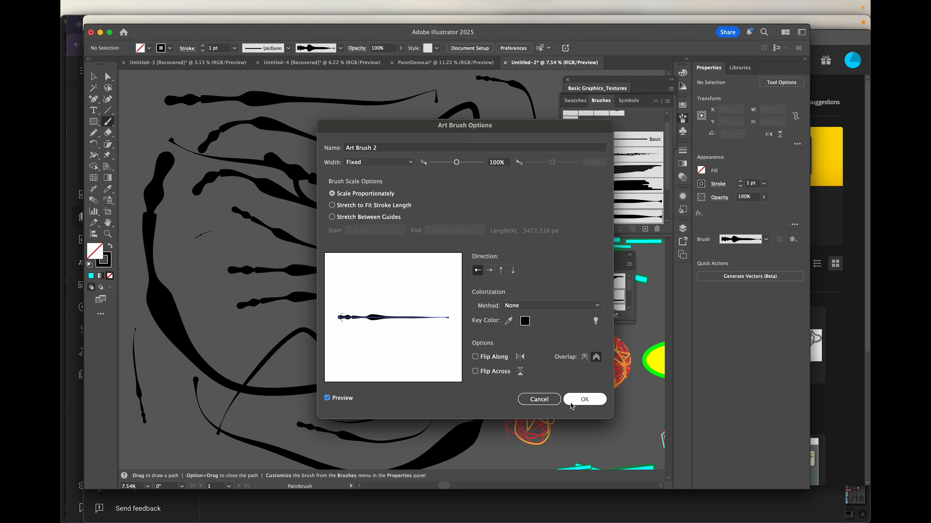
pyautogui.click(579, 404)
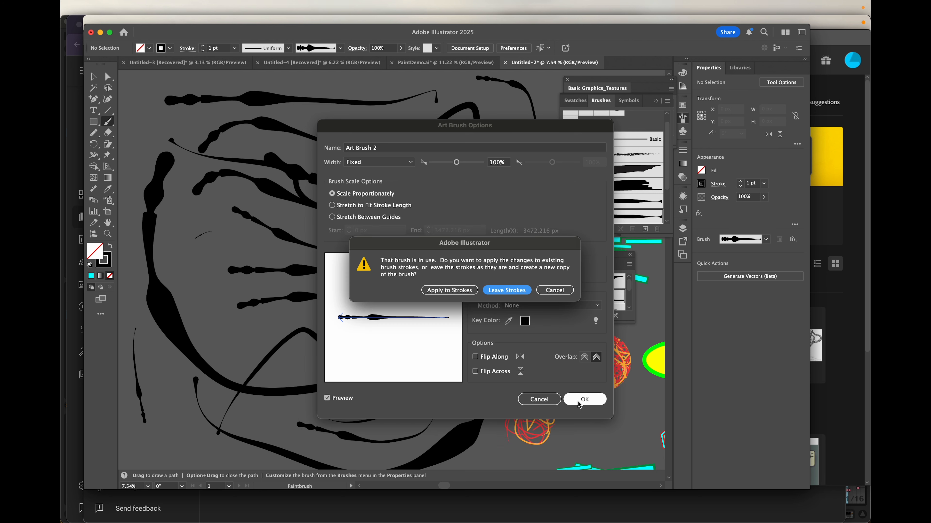
pyautogui.click(457, 291)
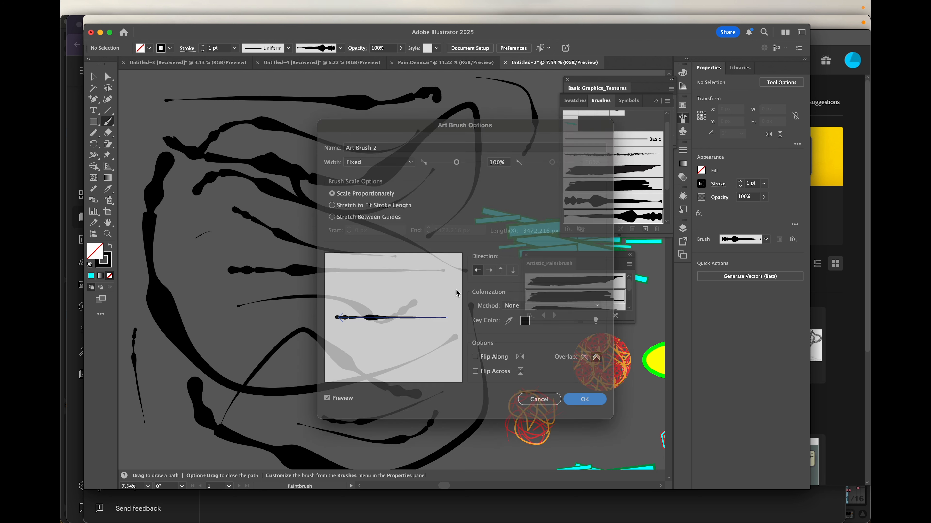
# Step: Paint three more strokes among the existing ones: a short one, a long curve and a nearly straight right-to-left one
pyautogui.moveTo(188, 280); pyautogui.dragTo(262, 294)
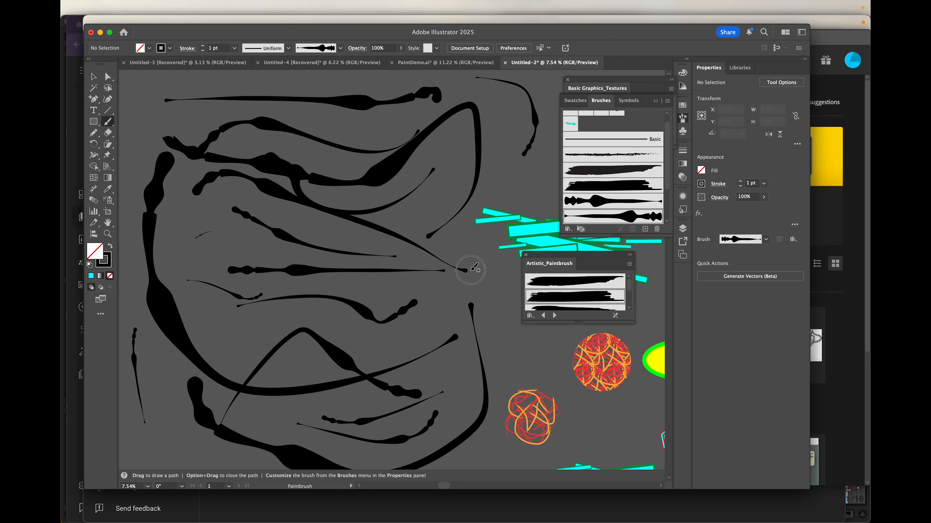
pyautogui.moveTo(472, 271)
pyautogui.mouseDown()
pyautogui.moveTo(480, 383)
pyautogui.moveTo(378, 398)
pyautogui.mouseUp()
pyautogui.moveTo(452, 291); pyautogui.dragTo(307, 289)
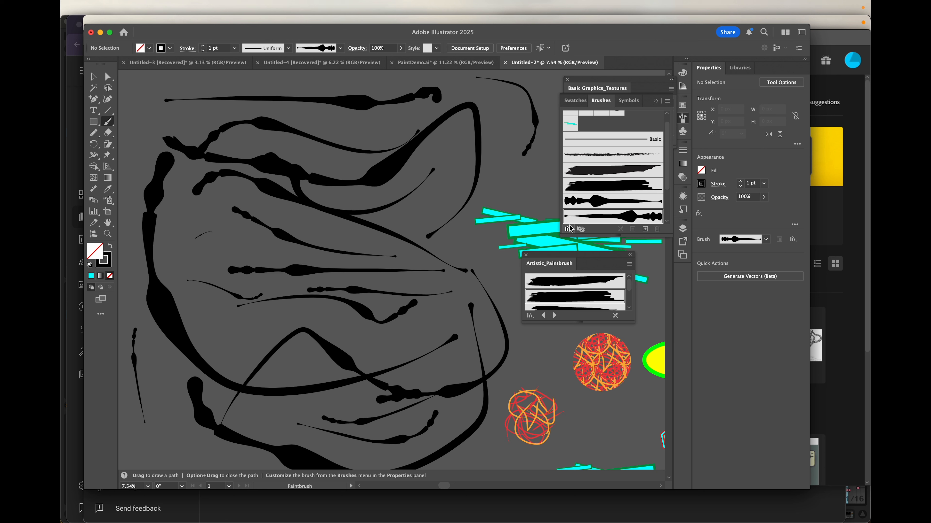
# Step: Try the upward direction for Art Brush 2 and apply it to the existing strokes
pyautogui.scroll(-3, 613, 211)
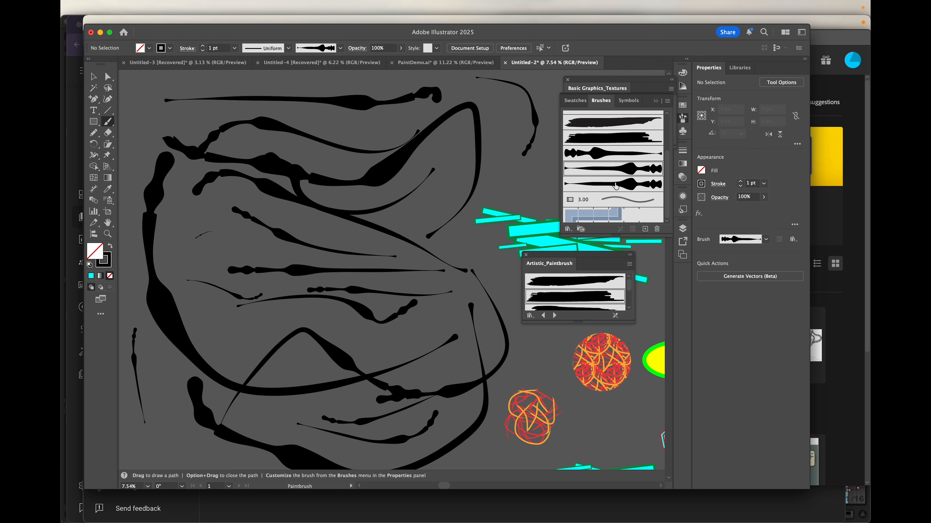
pyautogui.doubleClick(601, 170)
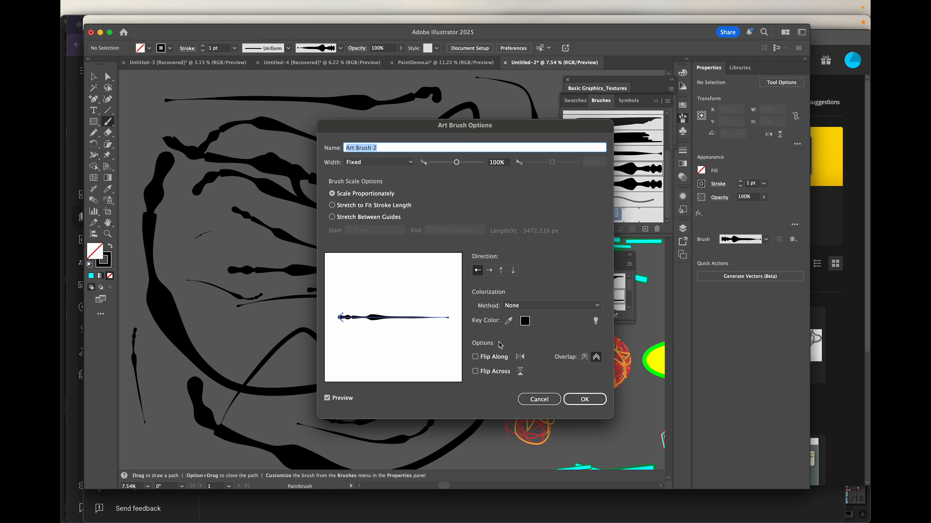
pyautogui.click(502, 271)
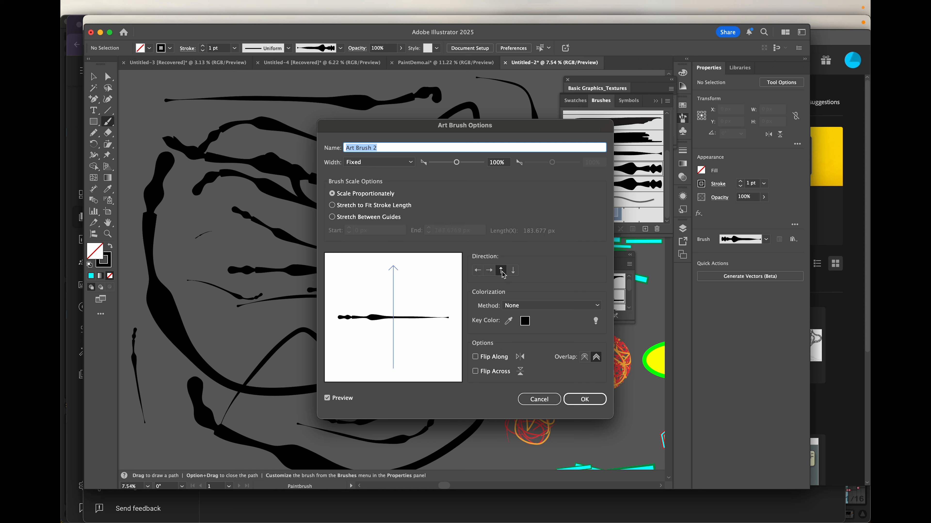
pyautogui.click(586, 399)
pyautogui.click(448, 290)
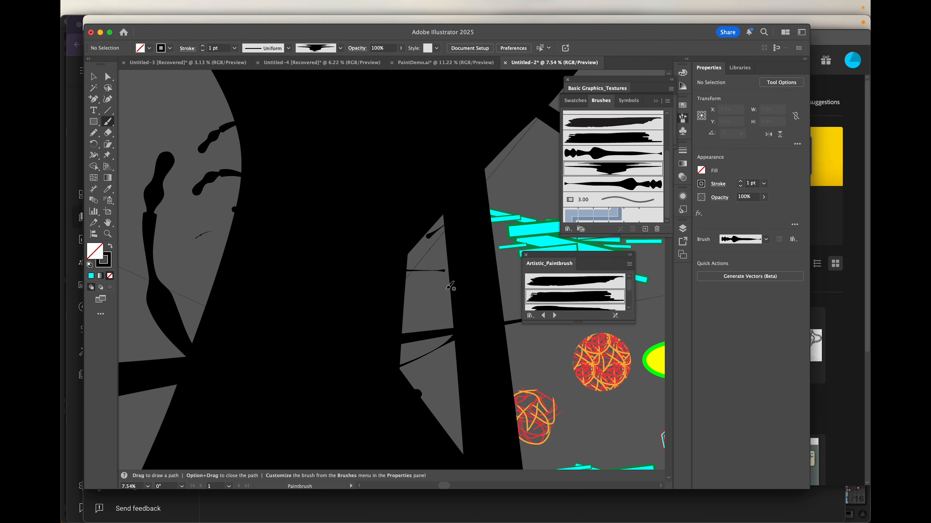
# Step: Undo the upward direction change applied to Art Brush 2 and its strokes
pyautogui.scroll(-5, 450, 286)
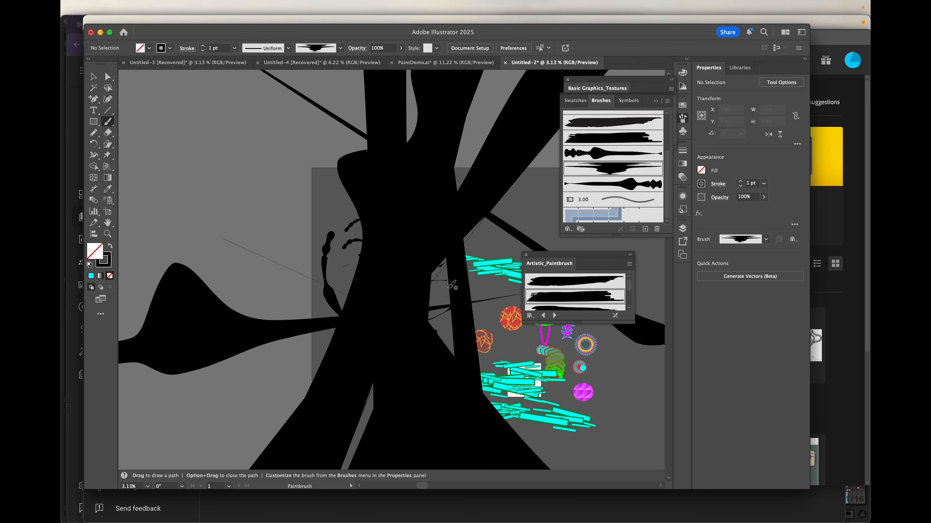
pyautogui.click(93, 77)
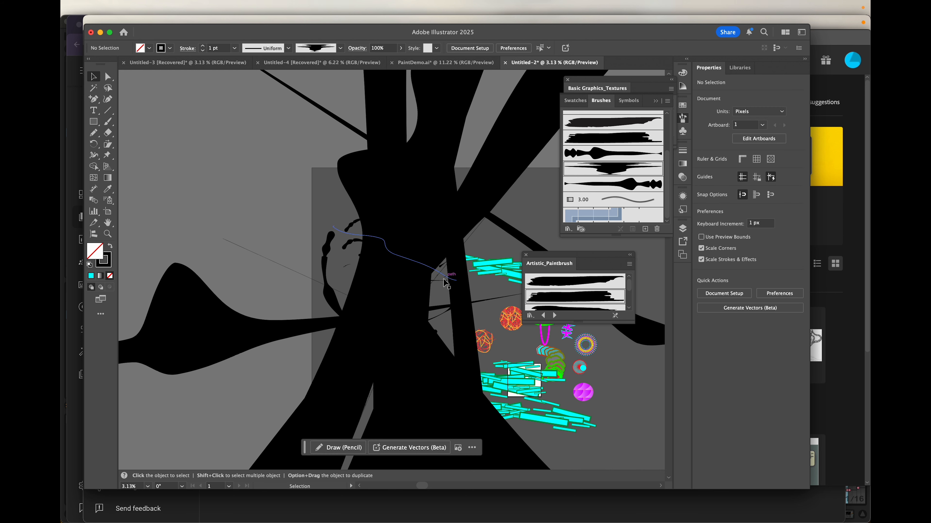
pyautogui.click(401, 253)
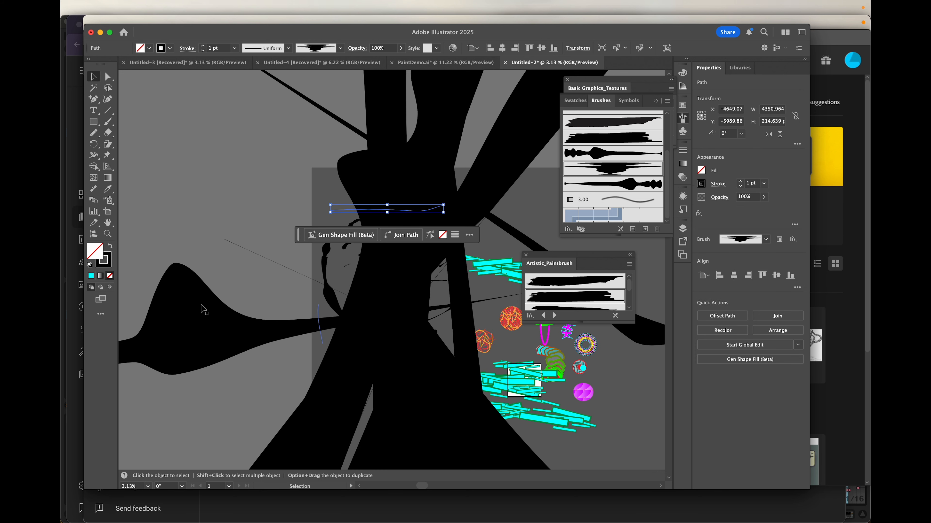
pyautogui.press('super+z')
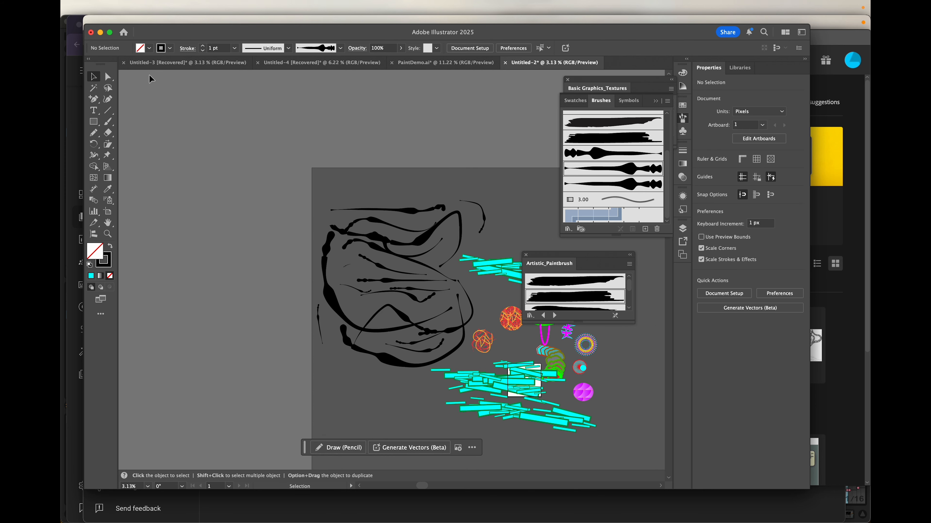
# Step: Set Art Brush 2's colorization method to Tints and apply the change to its existing strokes
pyautogui.doubleClick(606, 169)
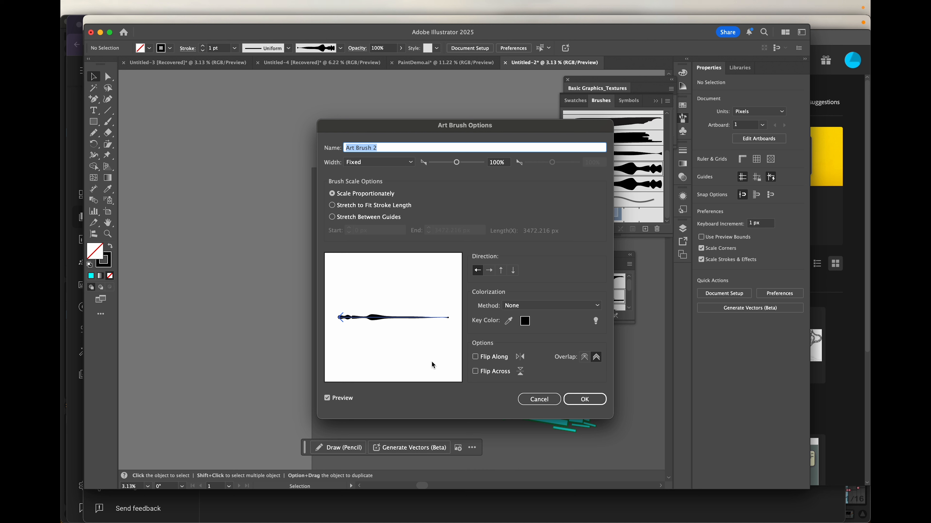
pyautogui.click(478, 359)
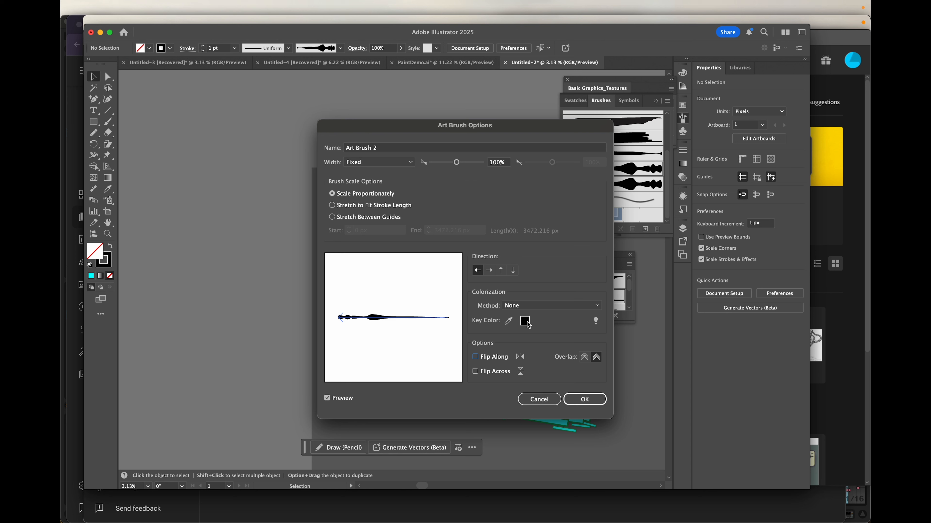
pyautogui.click(509, 320)
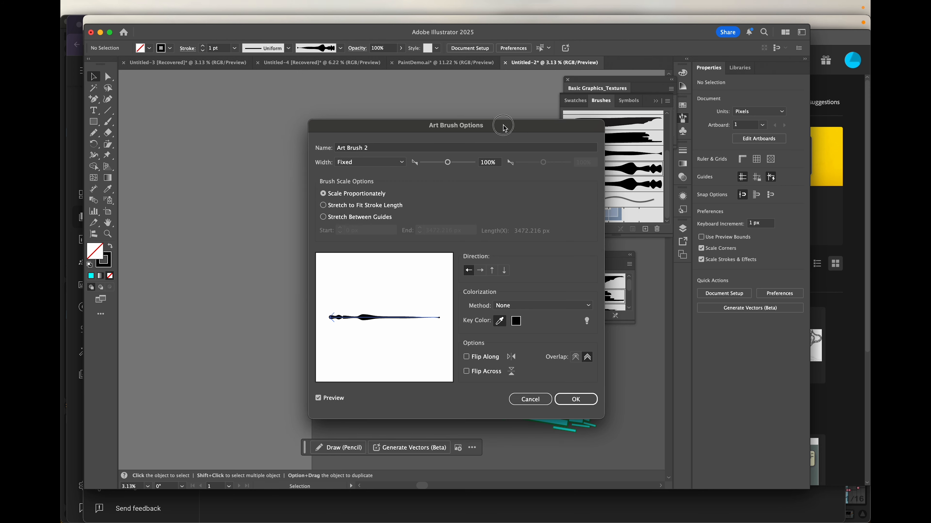
pyautogui.moveTo(516, 120); pyautogui.dragTo(329, 89)
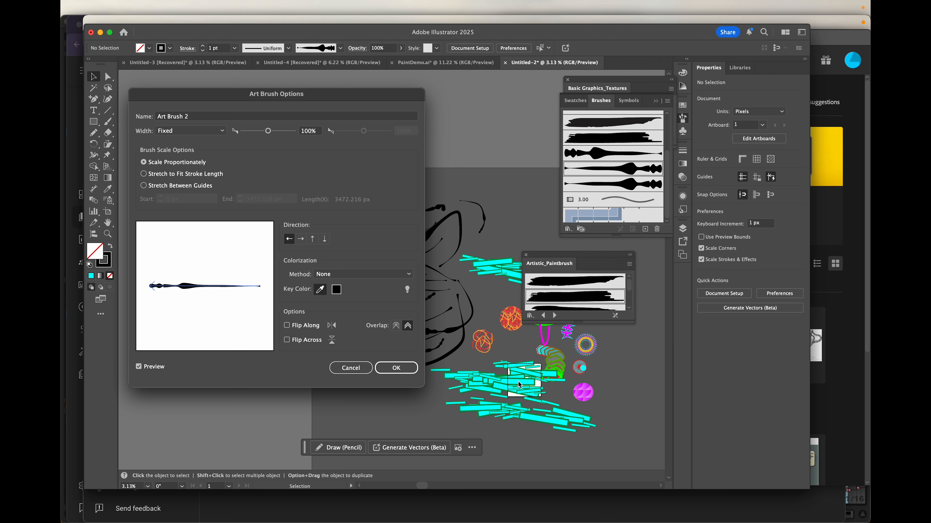
pyautogui.click(320, 290)
pyautogui.click(361, 275)
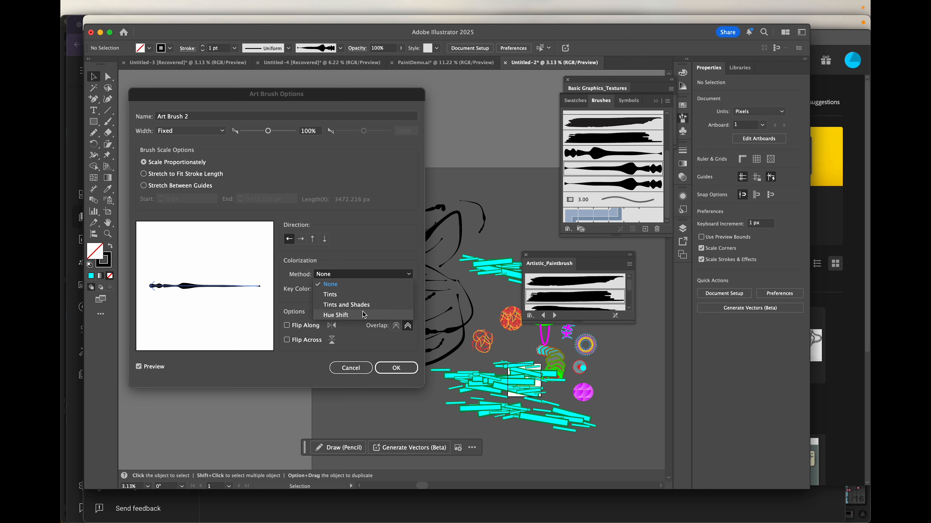
pyautogui.click(362, 295)
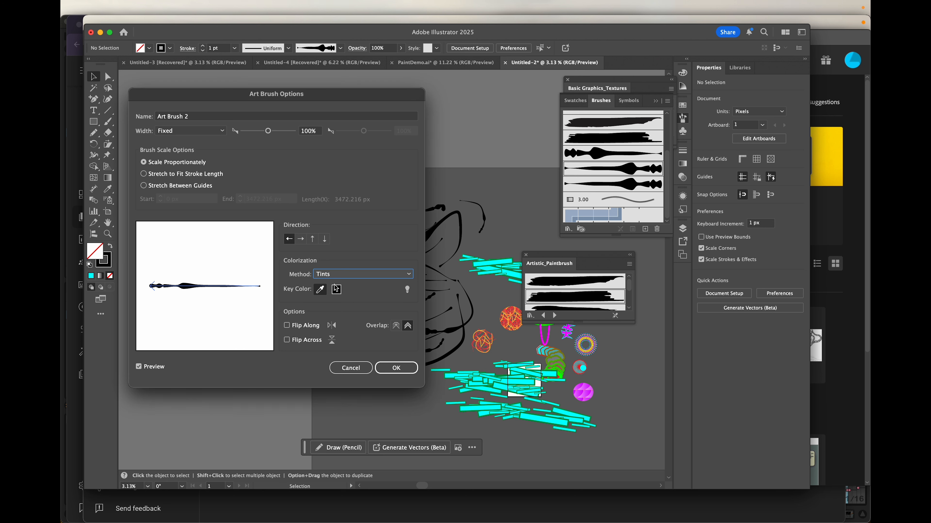
pyautogui.click(402, 367)
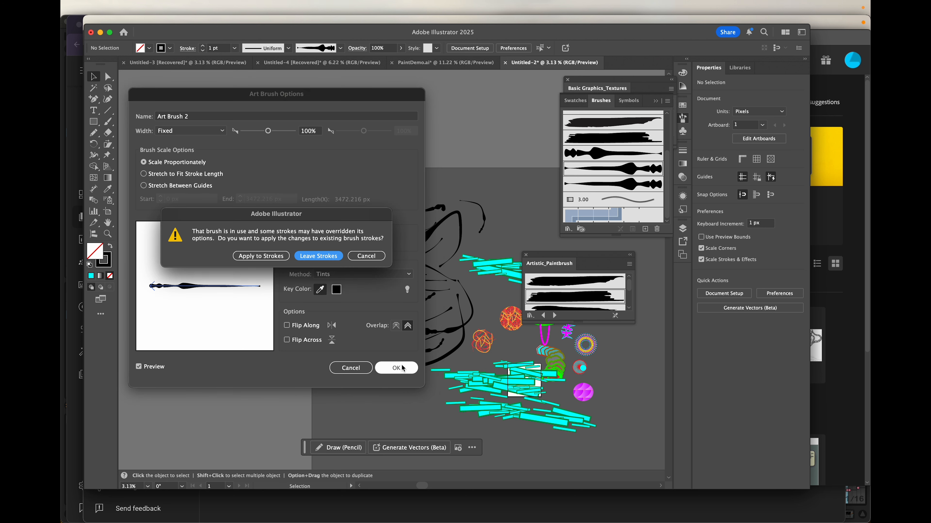
pyautogui.click(265, 256)
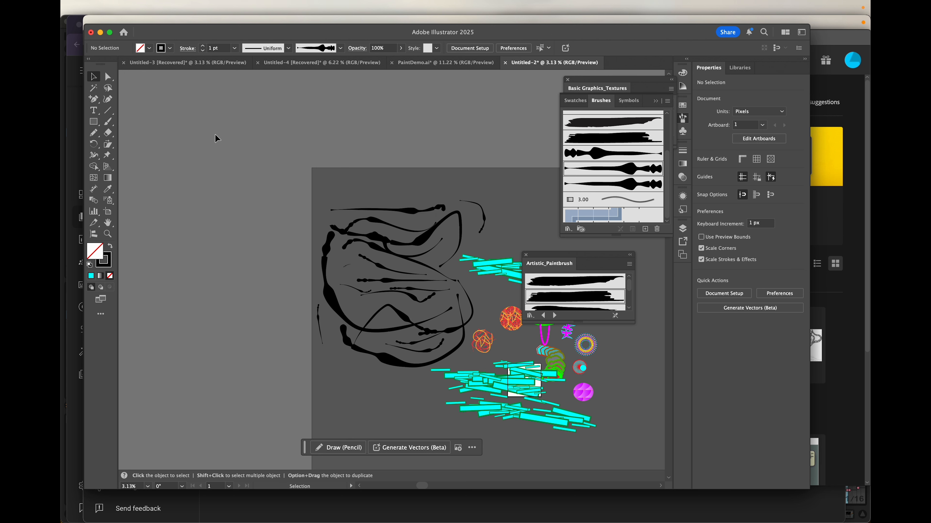
# Step: Paint a long wavy stroke above the existing ones with the Paintbrush, then choose light green as the stroke color
pyautogui.click(109, 123)
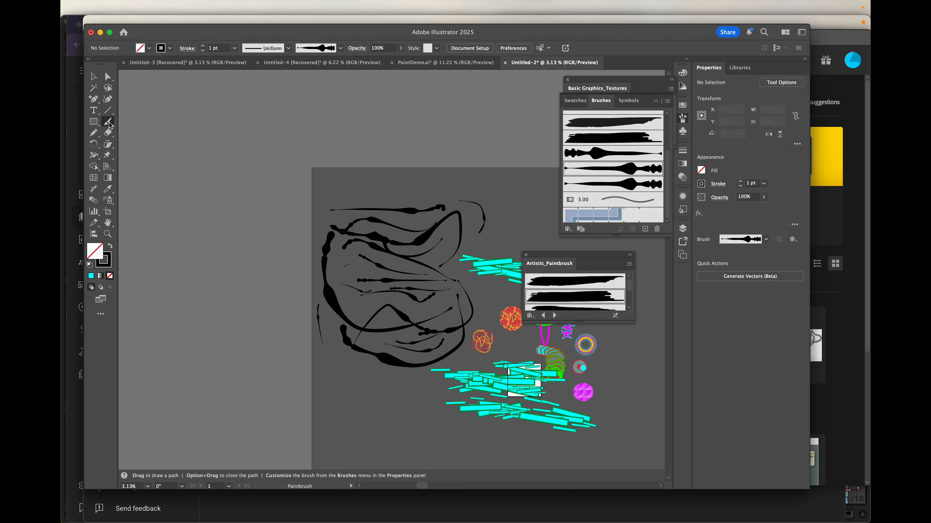
pyautogui.moveTo(319, 150)
pyautogui.mouseDown()
pyautogui.moveTo(444, 136)
pyautogui.moveTo(521, 147)
pyautogui.mouseUp()
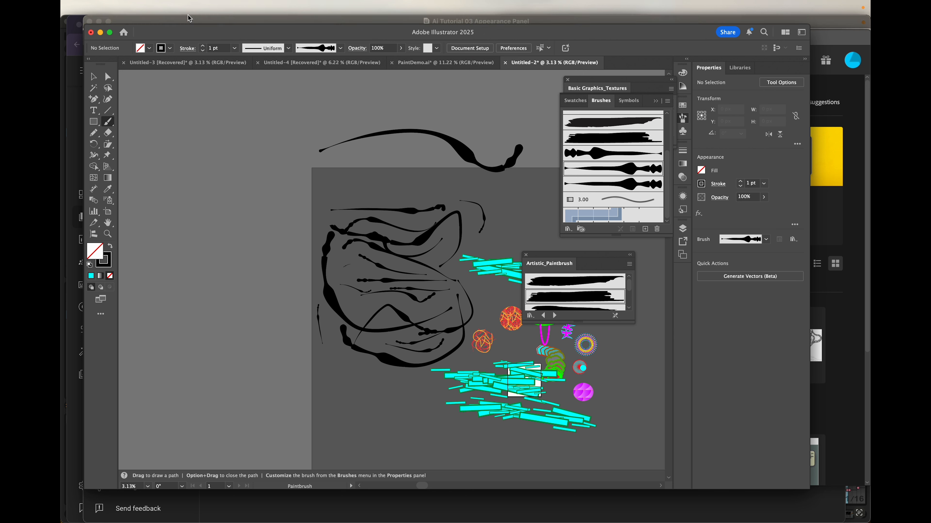
pyautogui.click(170, 48)
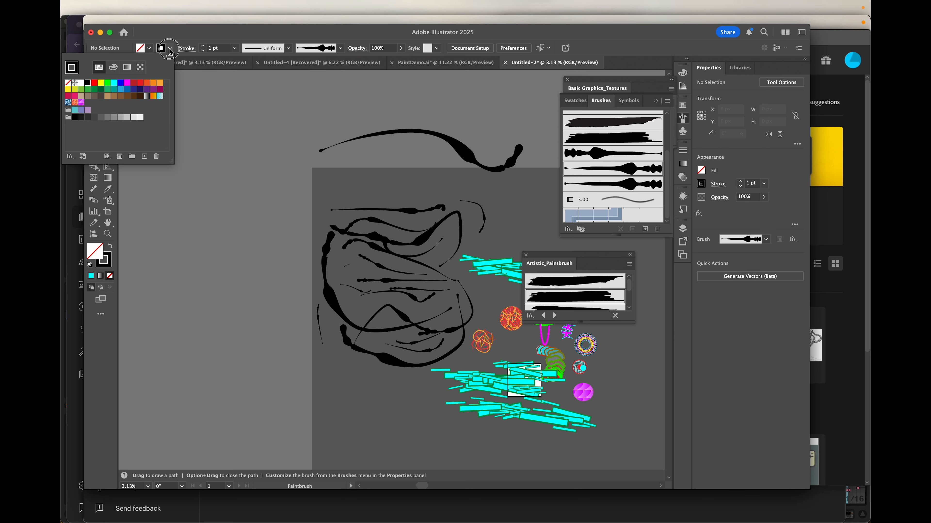
pyautogui.click(107, 82)
pyautogui.click(117, 98)
pyautogui.click(82, 90)
pyautogui.click(138, 33)
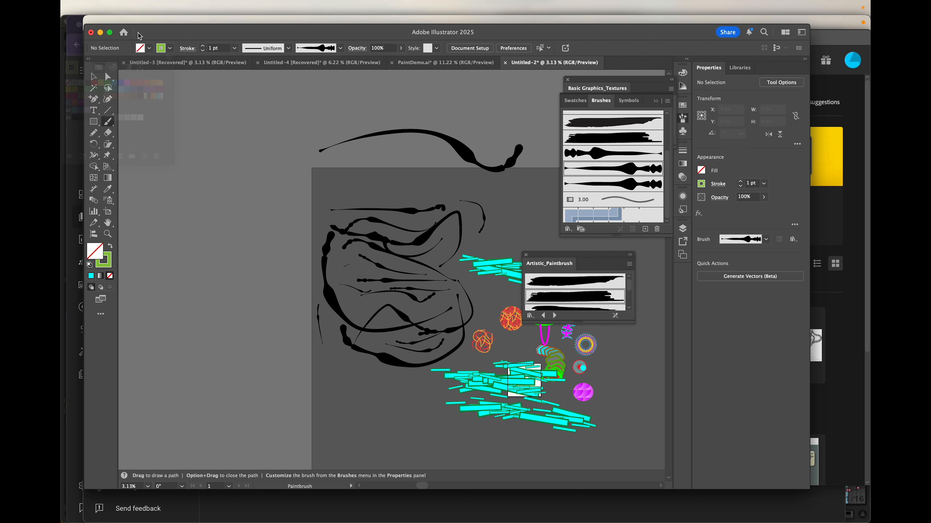
# Step: Select the new wavy stroke and try several stroke swatches on it, including brown, bright green, beige and the orange gradient
pyautogui.click(93, 76)
pyautogui.click(448, 147)
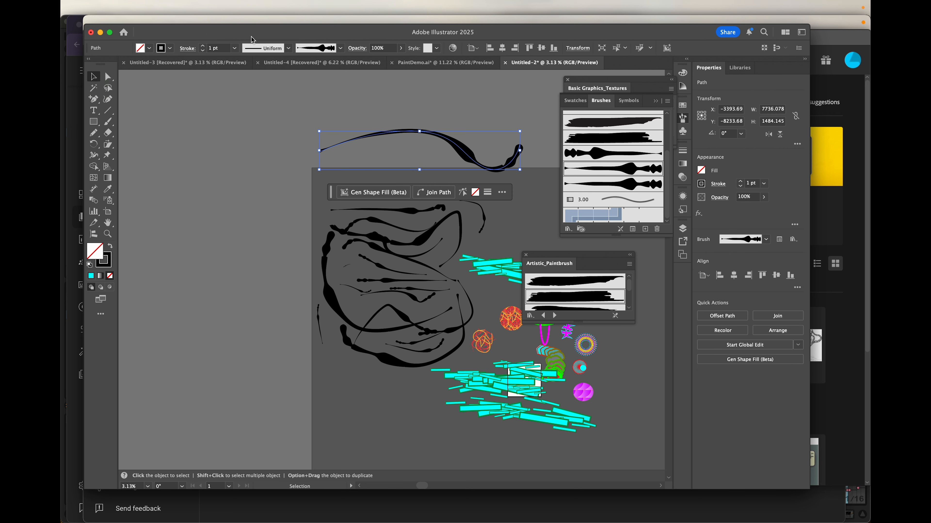
pyautogui.click(169, 47)
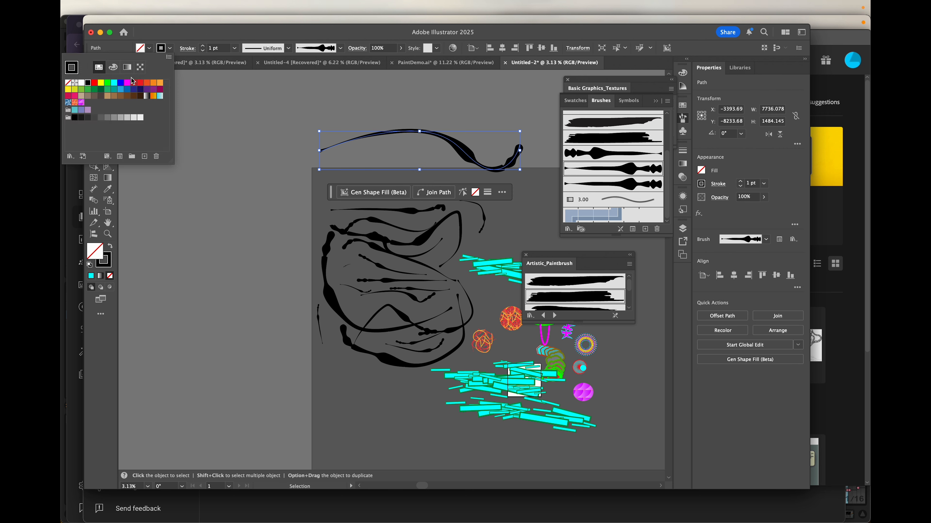
pyautogui.click(119, 86)
pyautogui.click(107, 96)
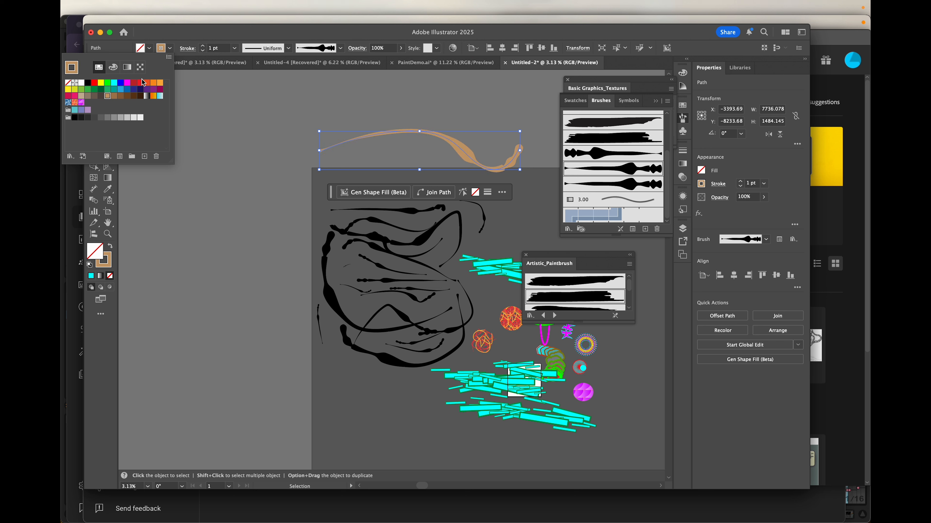
pyautogui.click(160, 83)
pyautogui.click(109, 84)
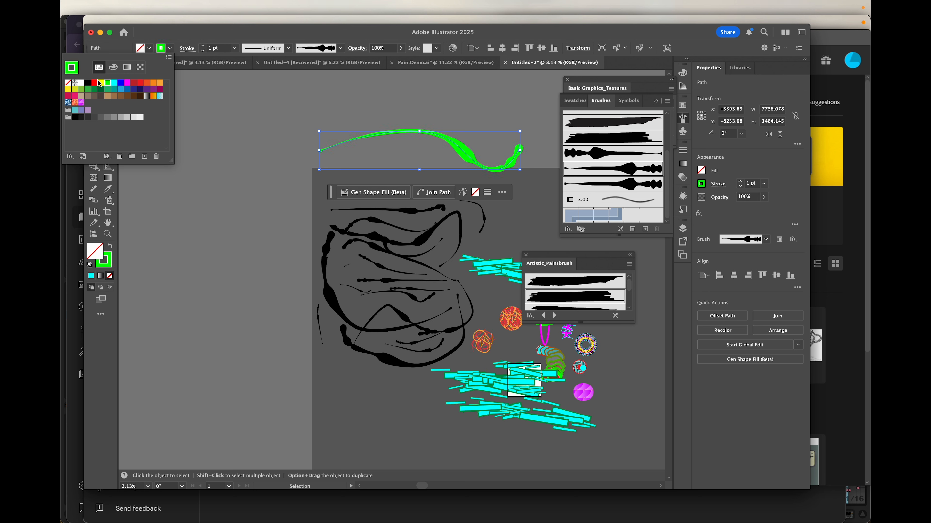
pyautogui.click(81, 96)
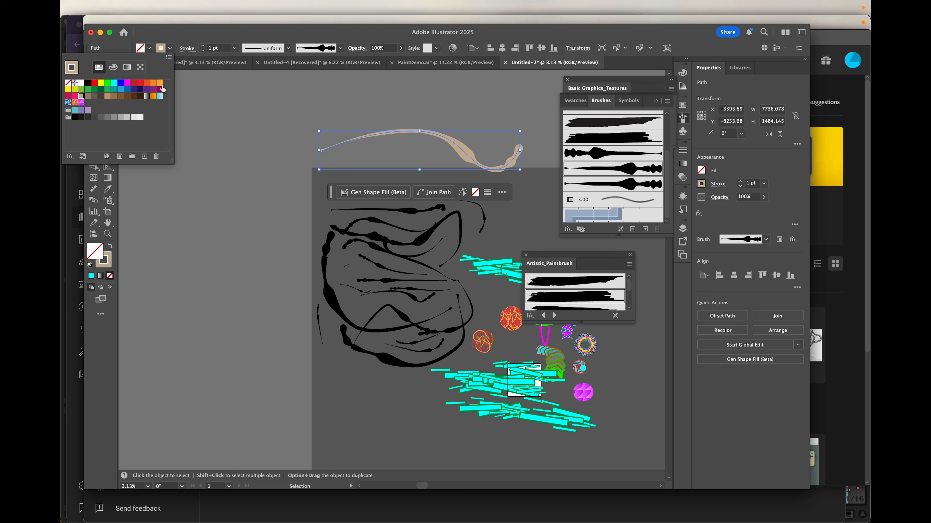
pyautogui.click(152, 90)
pyautogui.click(154, 96)
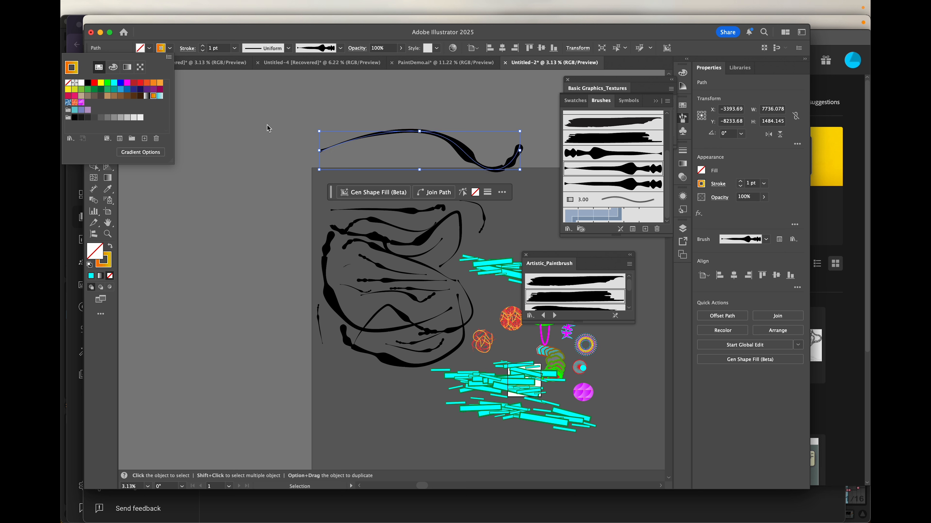
pyautogui.click(127, 90)
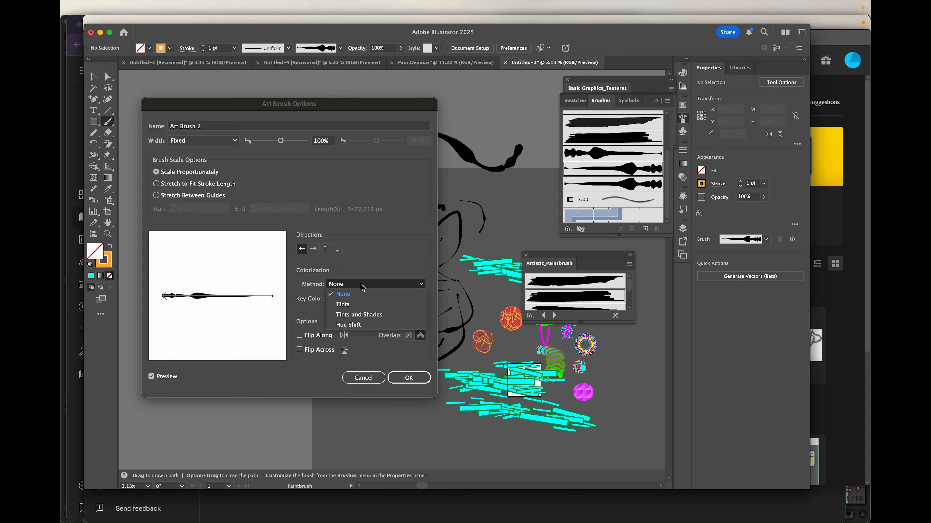
# Step: Set Art Brush 2's colorization to Tints after viewing the colorization tips, leaving the existing strokes unchanged
pyautogui.click(351, 304)
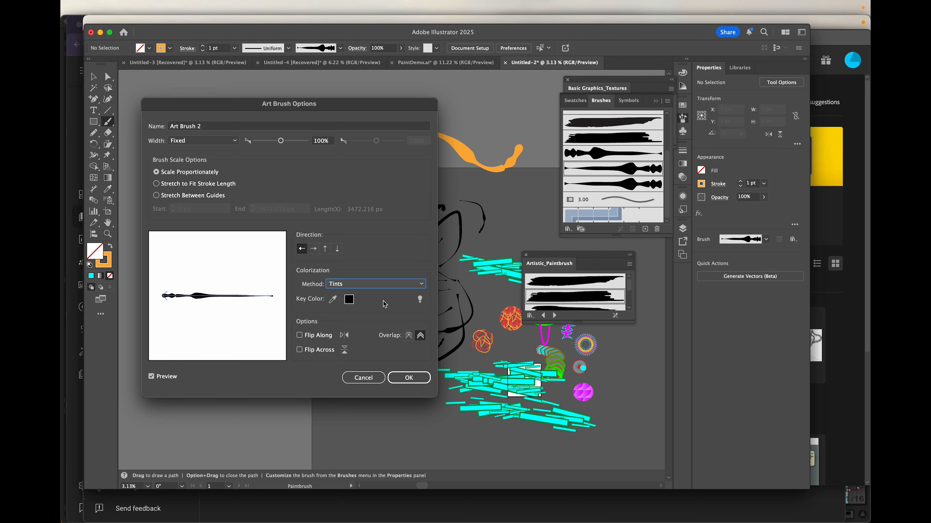
pyautogui.click(420, 301)
pyautogui.moveTo(453, 139); pyautogui.dragTo(450, 76)
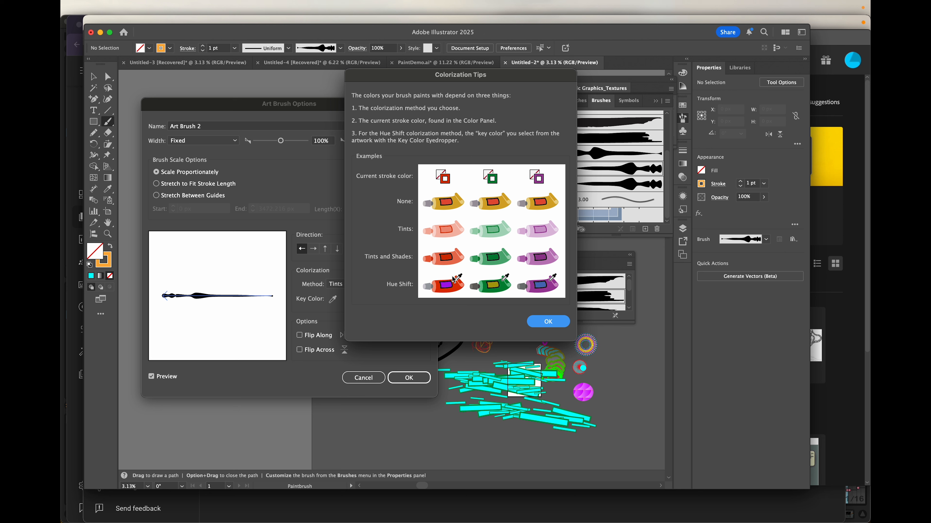
pyautogui.click(542, 326)
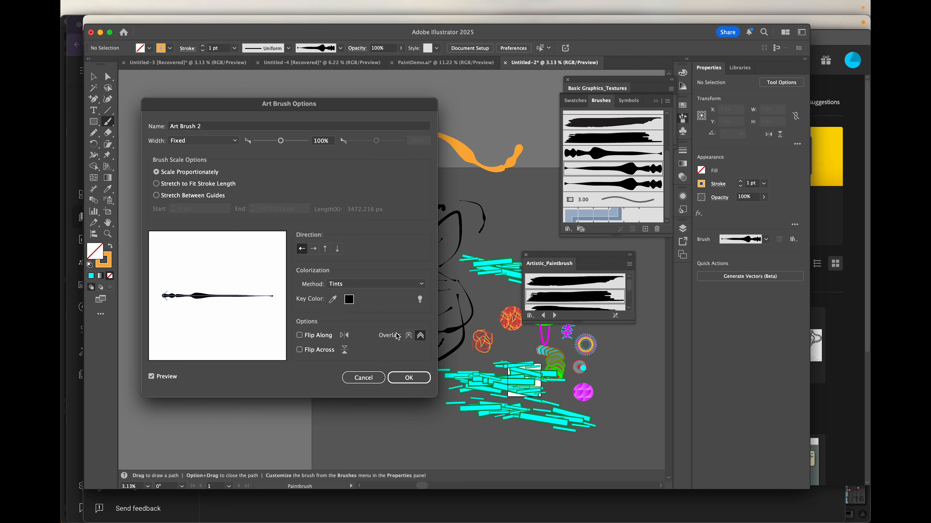
pyautogui.click(409, 378)
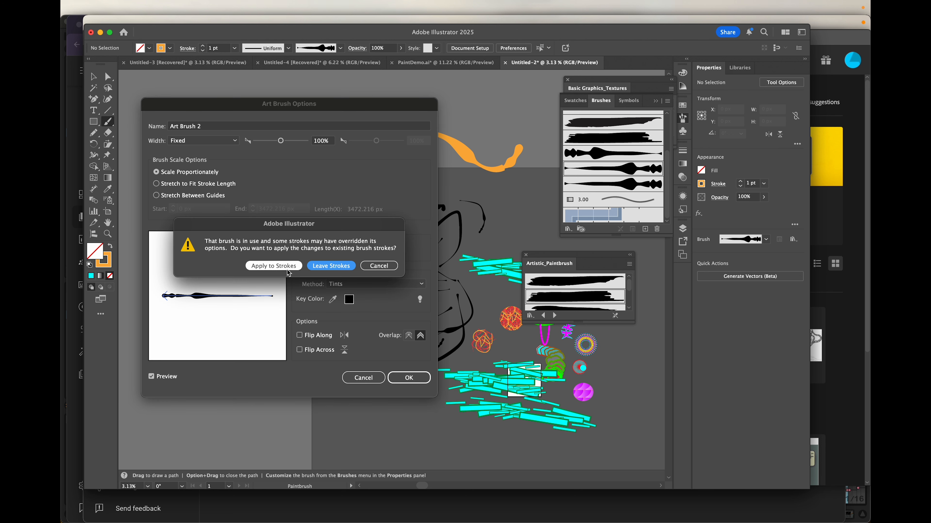
pyautogui.click(340, 266)
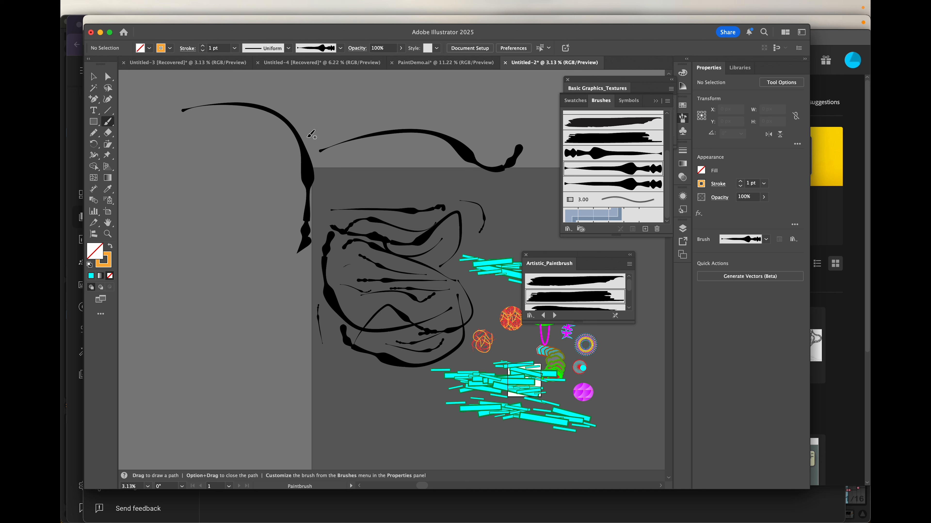
# Step: Paint several more curved strokes of varying length and direction beside and across the existing brush strokes
pyautogui.scroll(-2, 310, 135)
pyautogui.moveTo(267, 286)
pyautogui.mouseDown()
pyautogui.moveTo(334, 367)
pyautogui.moveTo(285, 323)
pyautogui.mouseUp()
pyautogui.moveTo(321, 414); pyautogui.dragTo(440, 459)
pyautogui.moveTo(246, 185)
pyautogui.mouseDown()
pyautogui.moveTo(410, 258)
pyautogui.moveTo(418, 367)
pyautogui.mouseUp()
pyautogui.moveTo(167, 201)
pyautogui.mouseDown()
pyautogui.moveTo(200, 286)
pyautogui.moveTo(202, 75)
pyautogui.mouseUp()
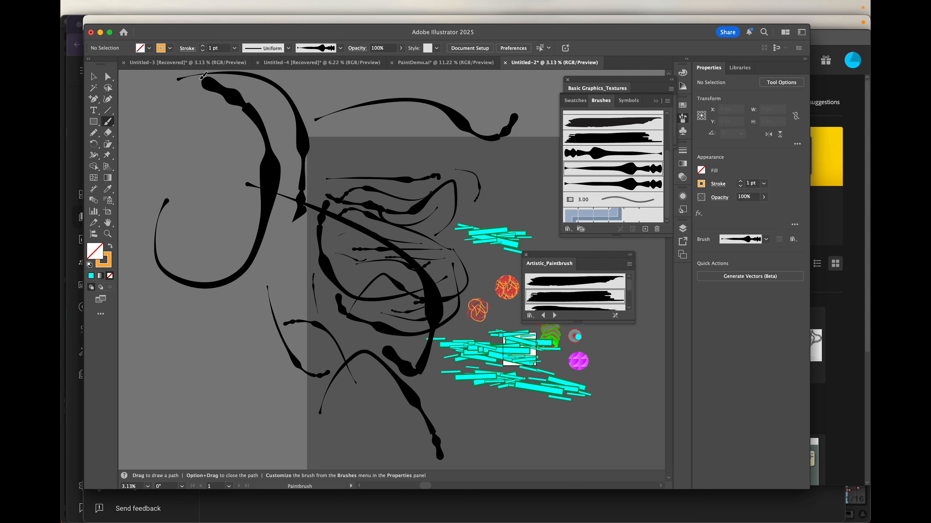
pyautogui.moveTo(179, 133)
pyautogui.mouseDown()
pyautogui.moveTo(230, 227)
pyautogui.moveTo(200, 386)
pyautogui.mouseUp()
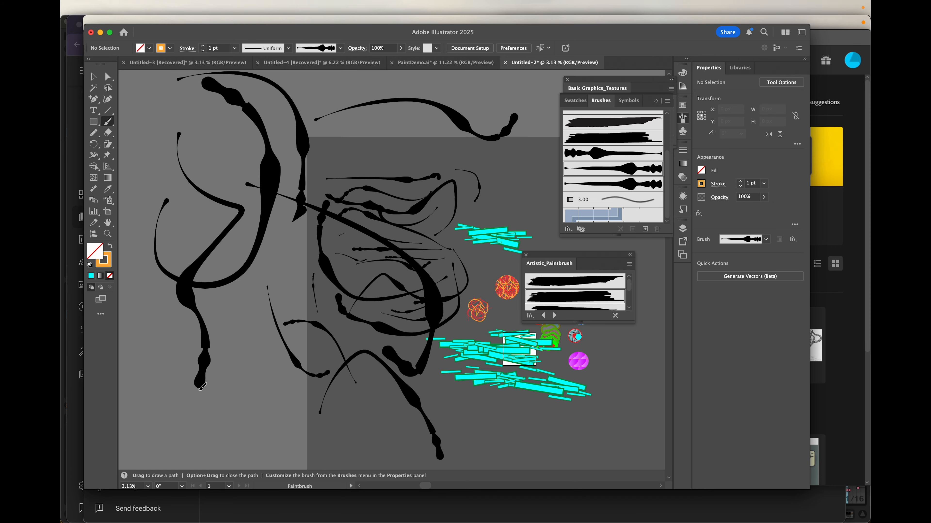
pyautogui.scroll(10, 410, 232)
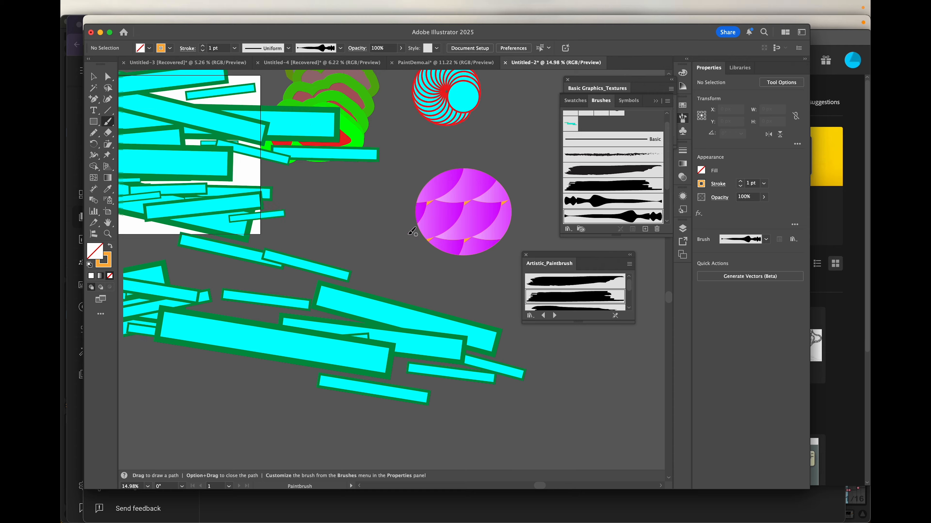
pyautogui.scroll(-8, 412, 232)
pyautogui.scroll(-3, 412, 232)
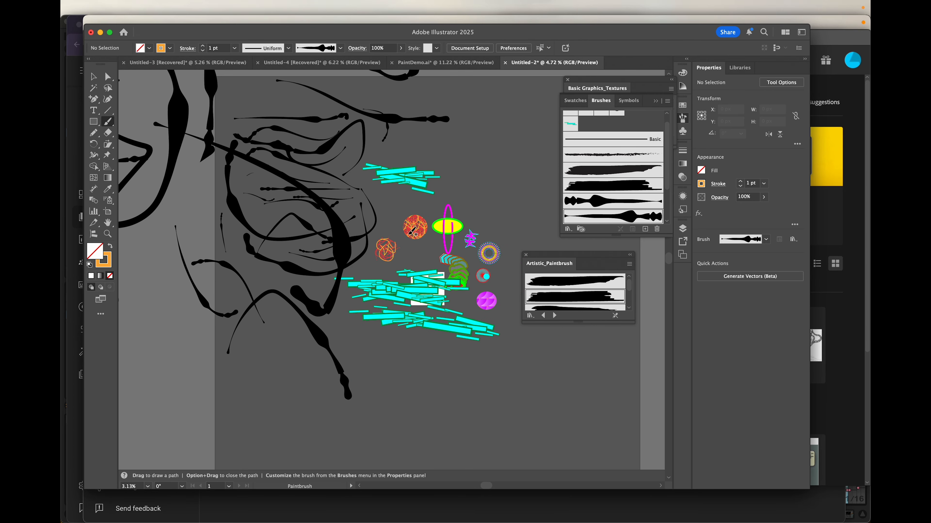
pyautogui.scroll(5, 412, 231)
pyautogui.scroll(-4, 412, 231)
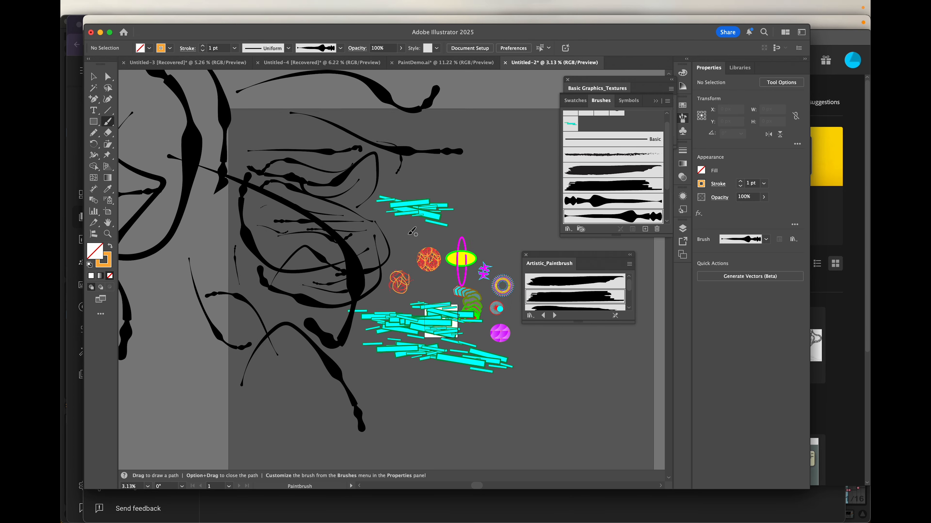